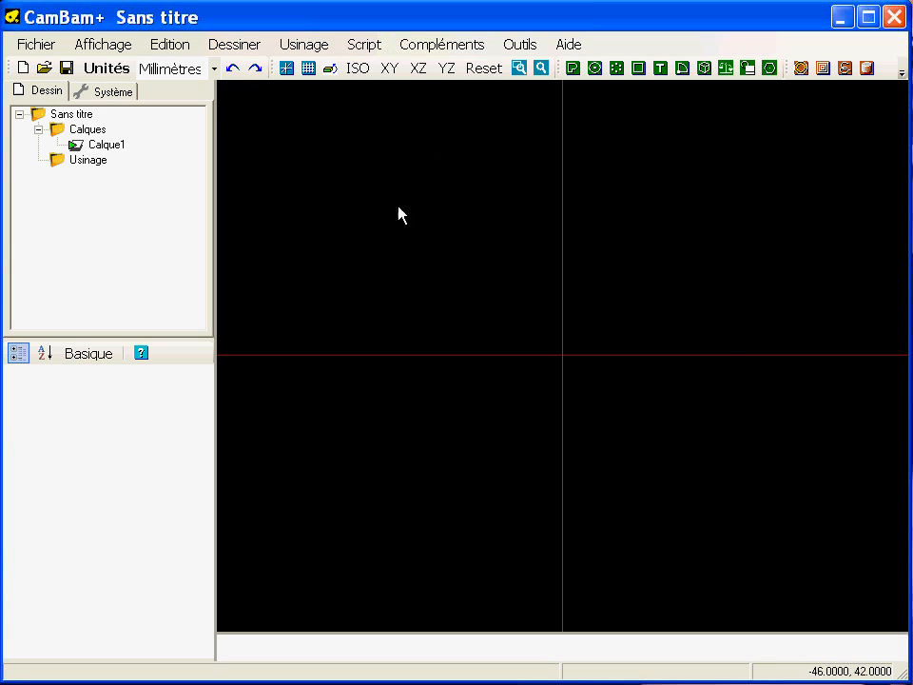
Draw a rectangle about 118 mm wide and 70 mm high with its lower-left corner at about -46,-21.
scroll(566, 345, "down", 1)
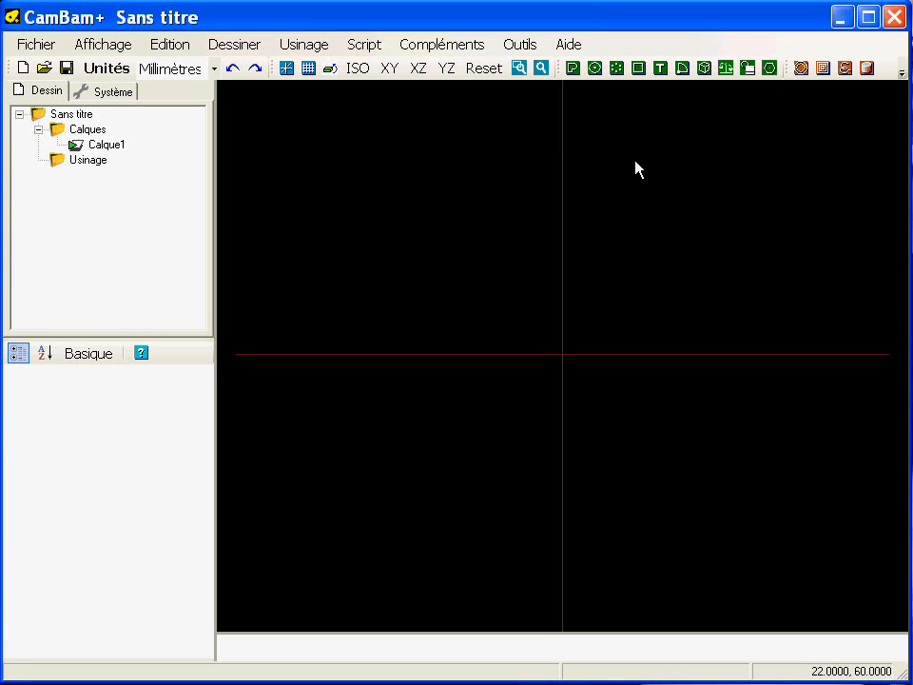
left_click(638, 68)
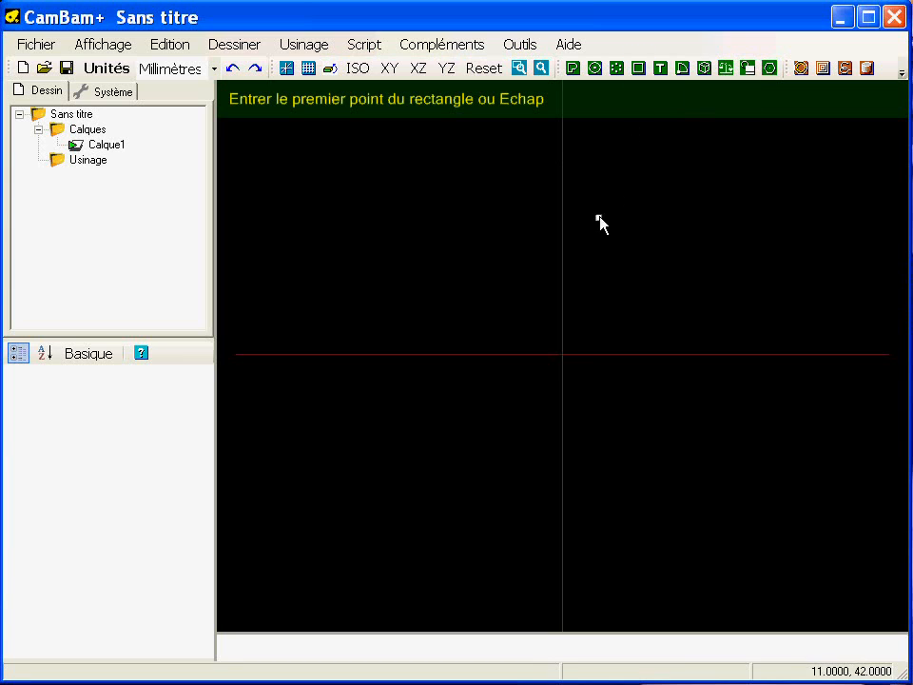
left_click(412, 195)
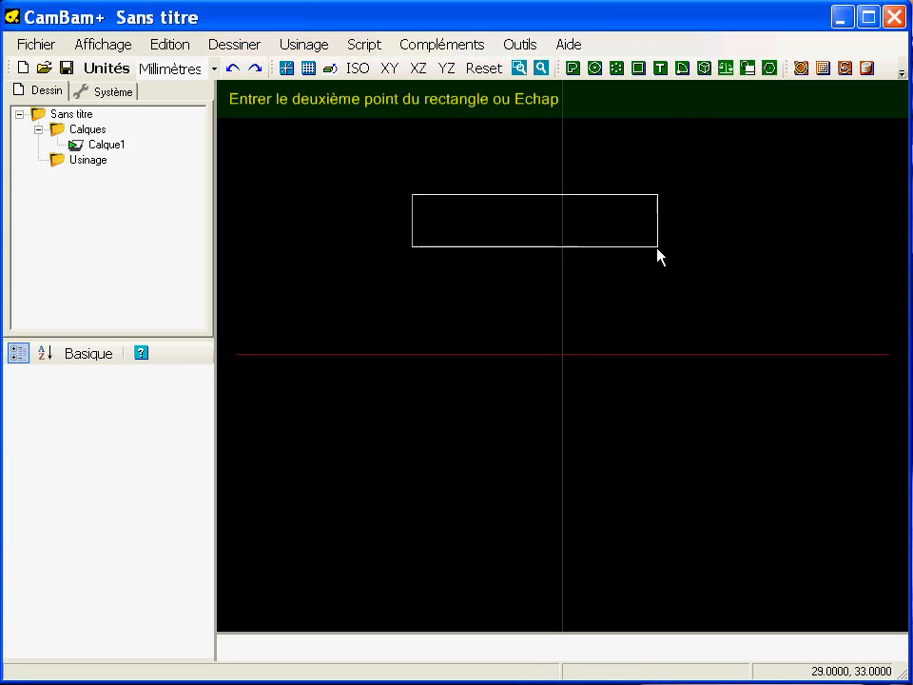
left_click(798, 423)
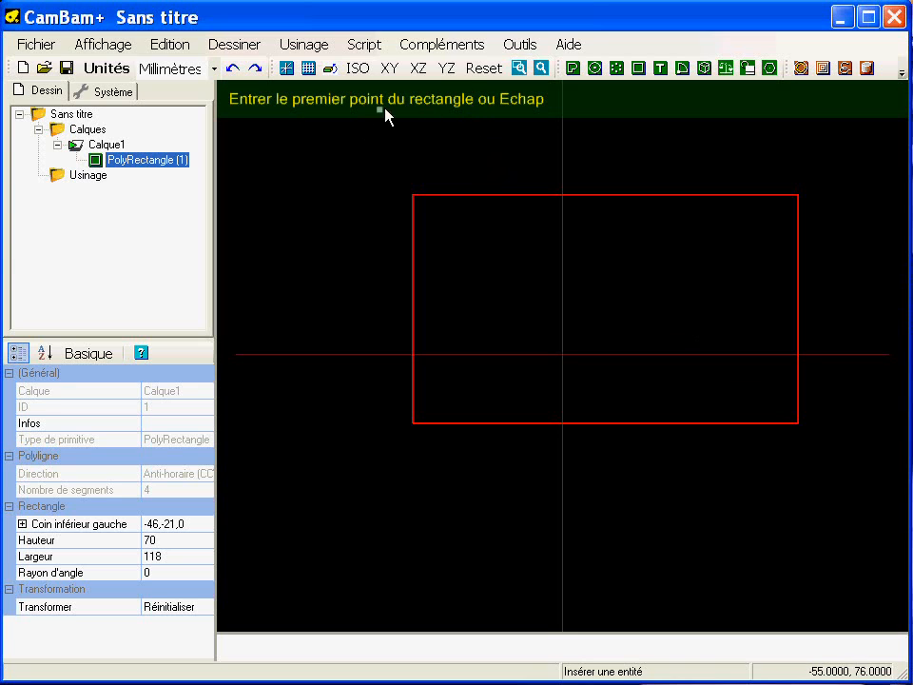
Draw a second rectangle about 54 mm wide and 48 mm high, overlapping the upper edge of the first, and deselect it.
left_click(505, 136)
left_click(680, 292)
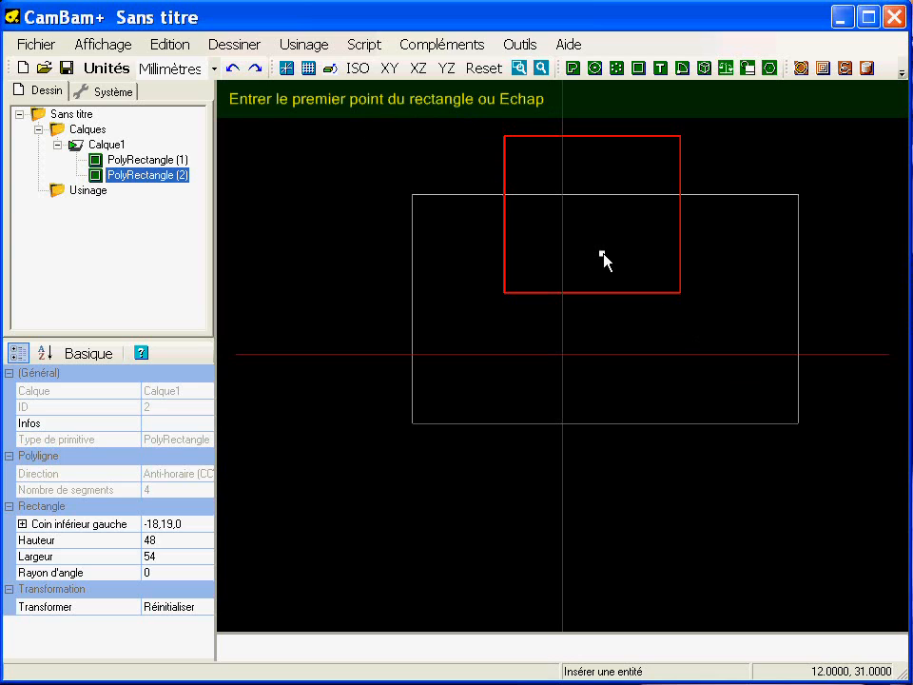
key("Escape")
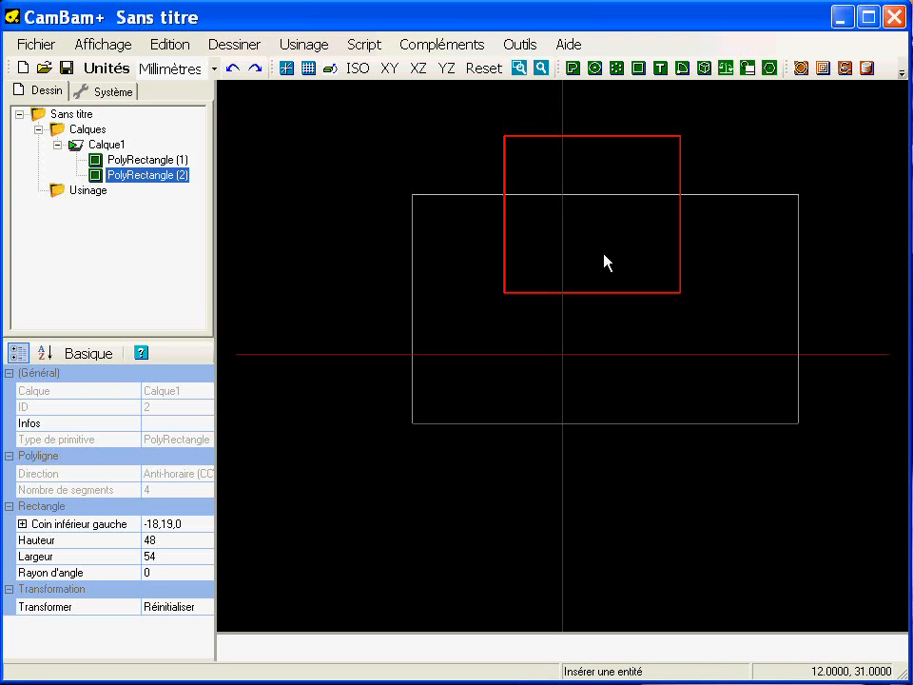
left_click(605, 262)
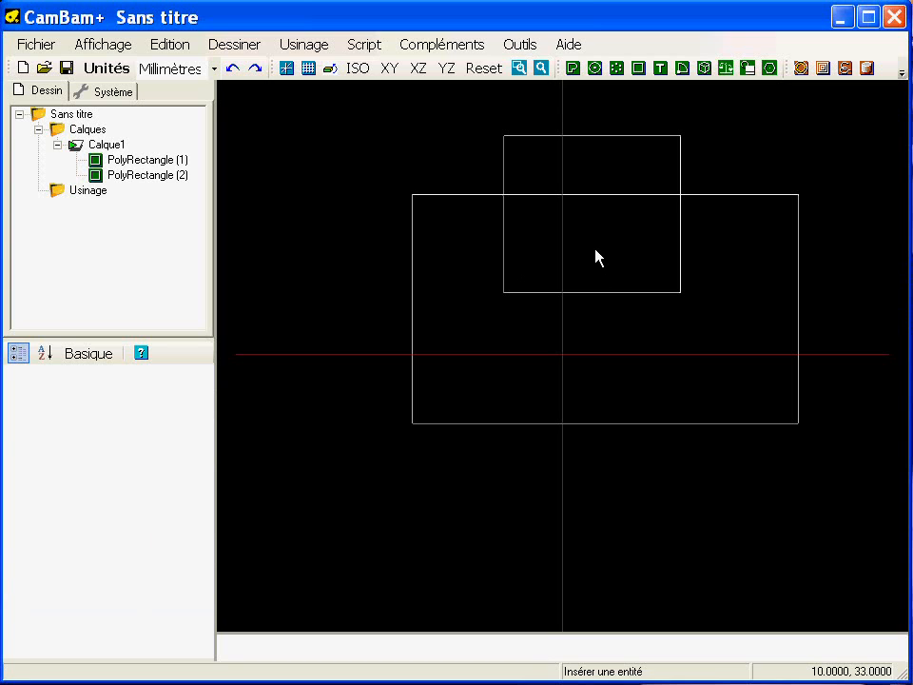
Examine the two rectangles by panning, zooming and orbiting in 3D, resetting to the default plan view after each rotation.
mouse_move(596, 258)
middle_mouse_down()
mouse_move(544, 259)
mouse_move(496, 442)
mouse_move(638, 255)
mouse_move(519, 353)
mouse_move(569, 351)
middle_mouse_up()
scroll(568, 351, "up", 5)
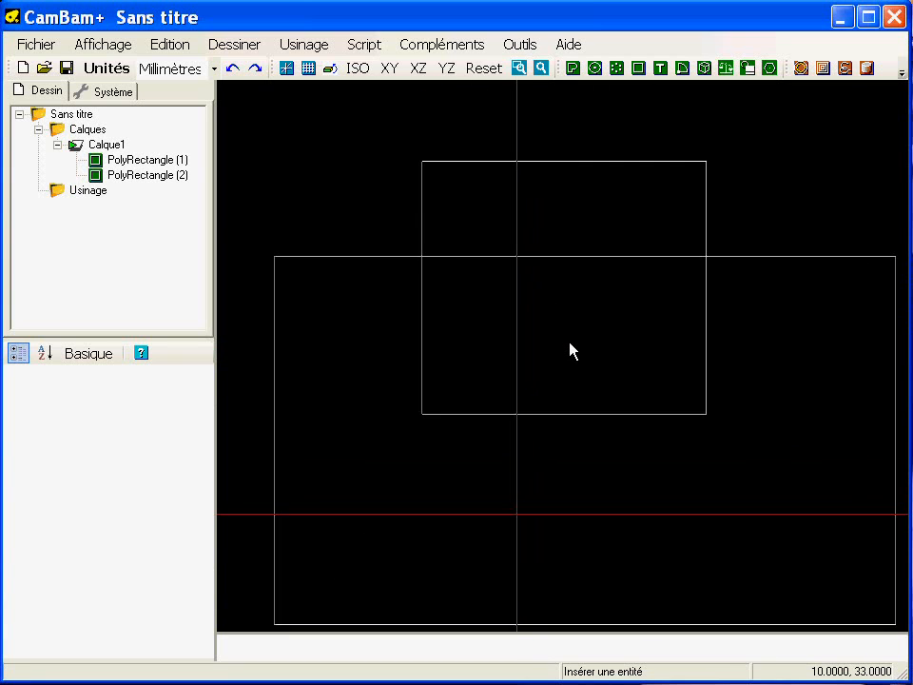
scroll(569, 351, "down", 5)
scroll(569, 351, "up", 3)
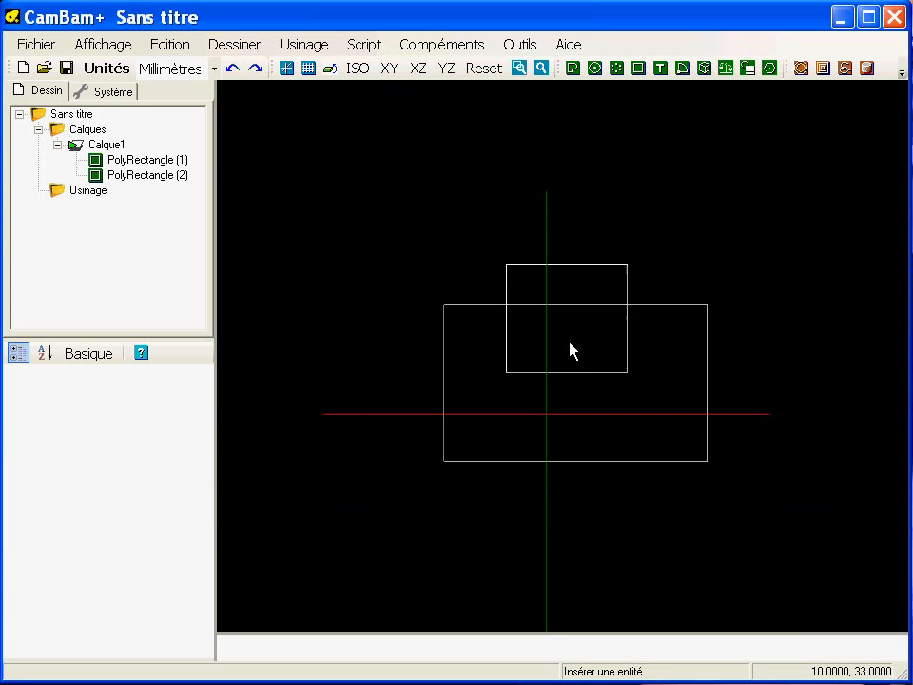
scroll(569, 351, "up", 2)
scroll(569, 351, "down", 2)
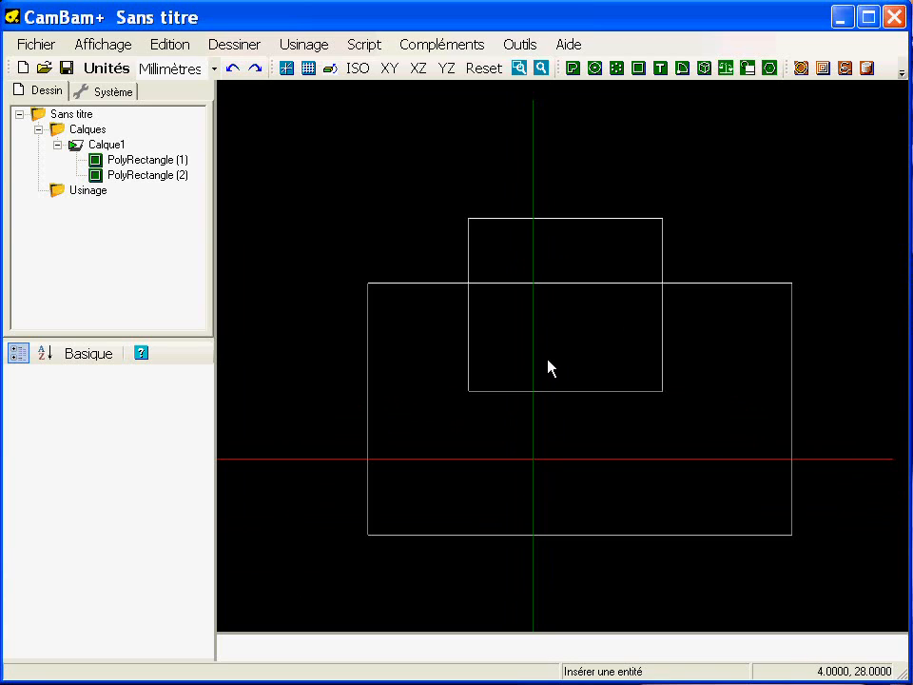
left_click_drag(548, 367, 414, 312, "alt")
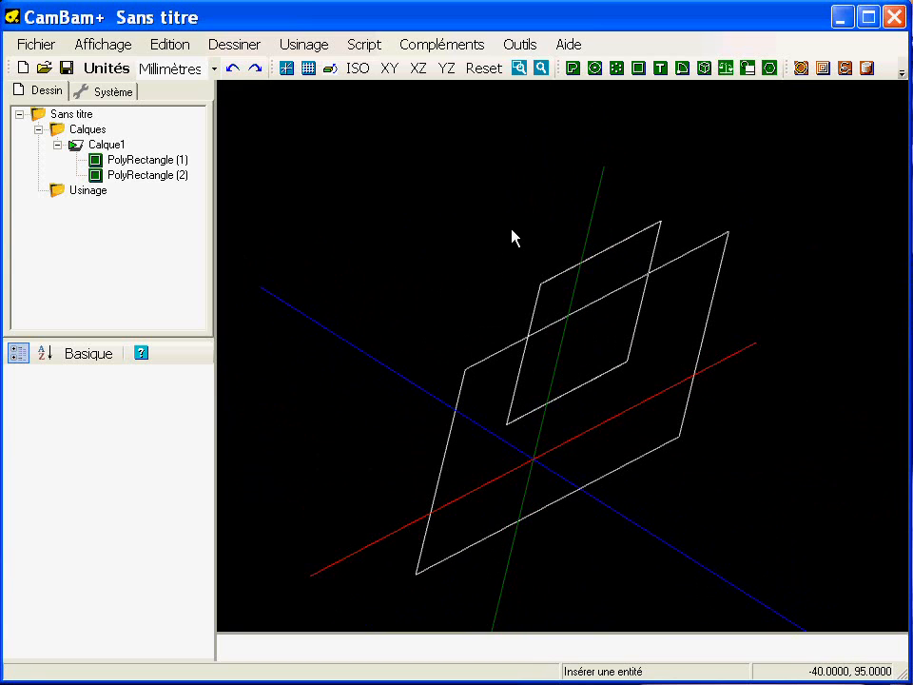
double_click(450, 211, "alt")
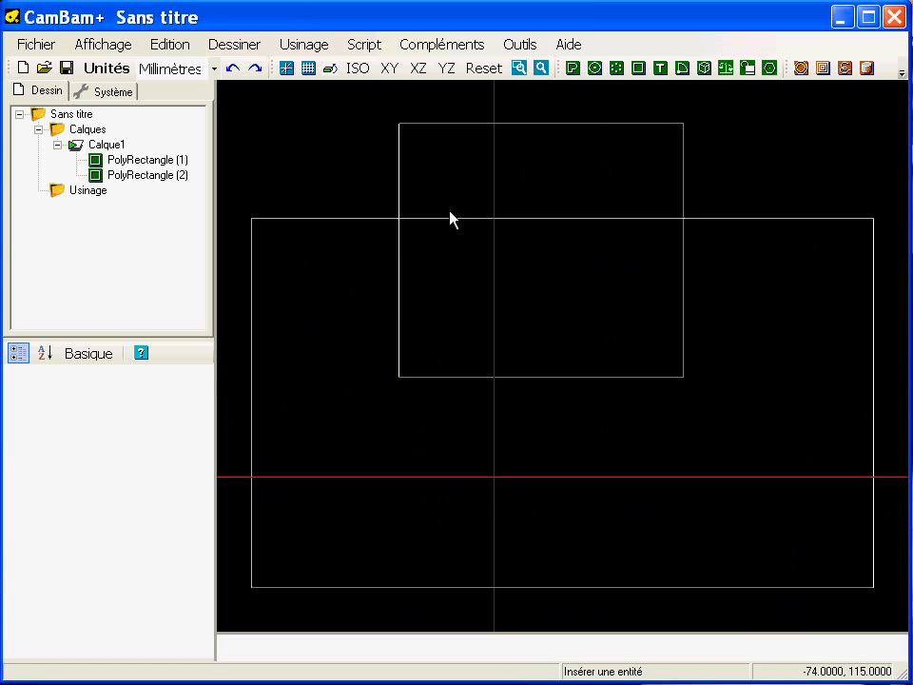
left_click_drag(494, 367, 532, 330, "alt")
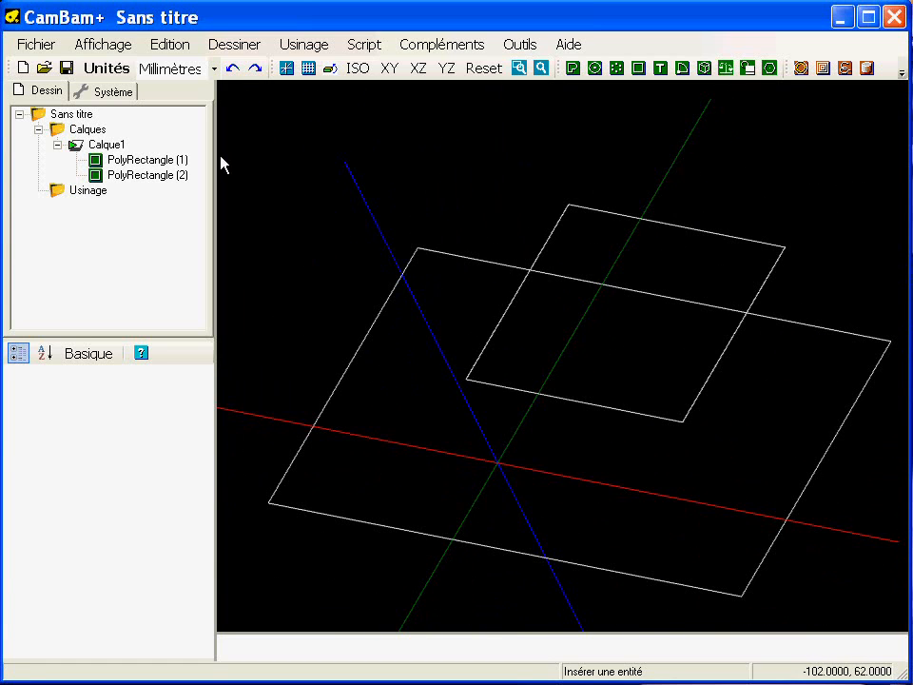
left_click(107, 46)
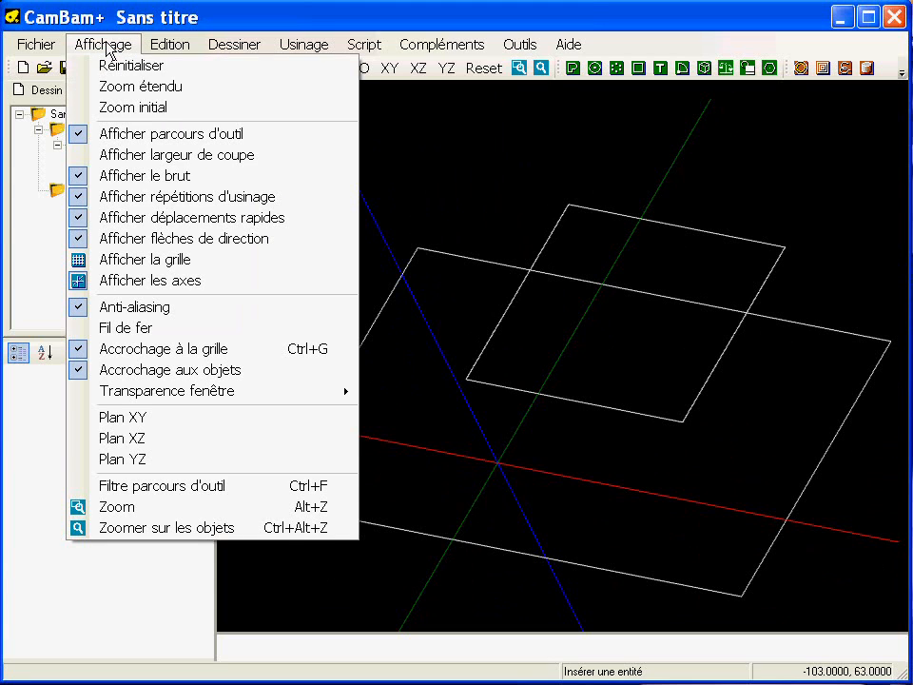
left_click(117, 67)
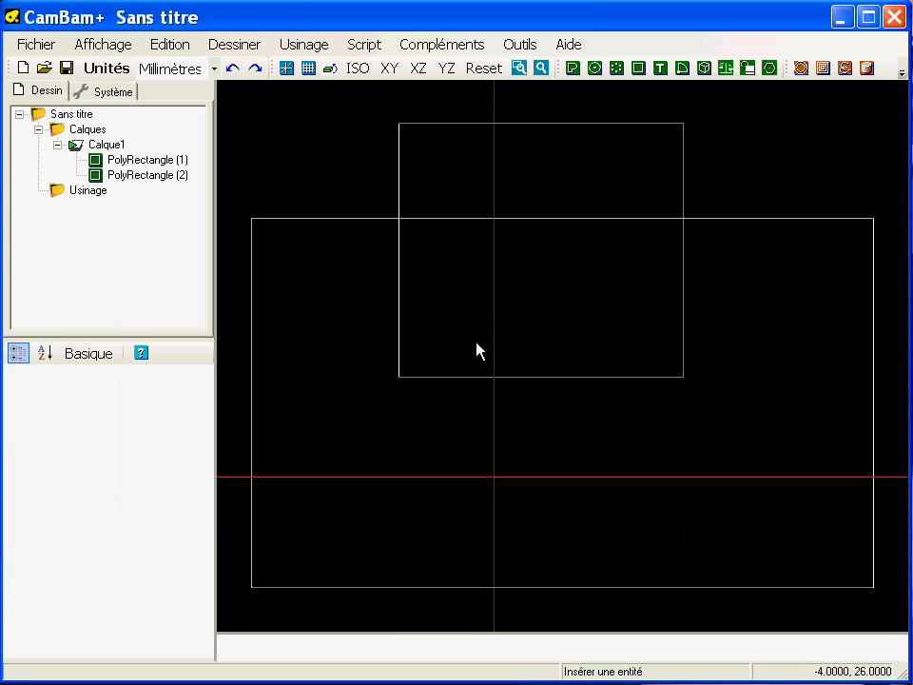
scroll(473, 332, "down", 3)
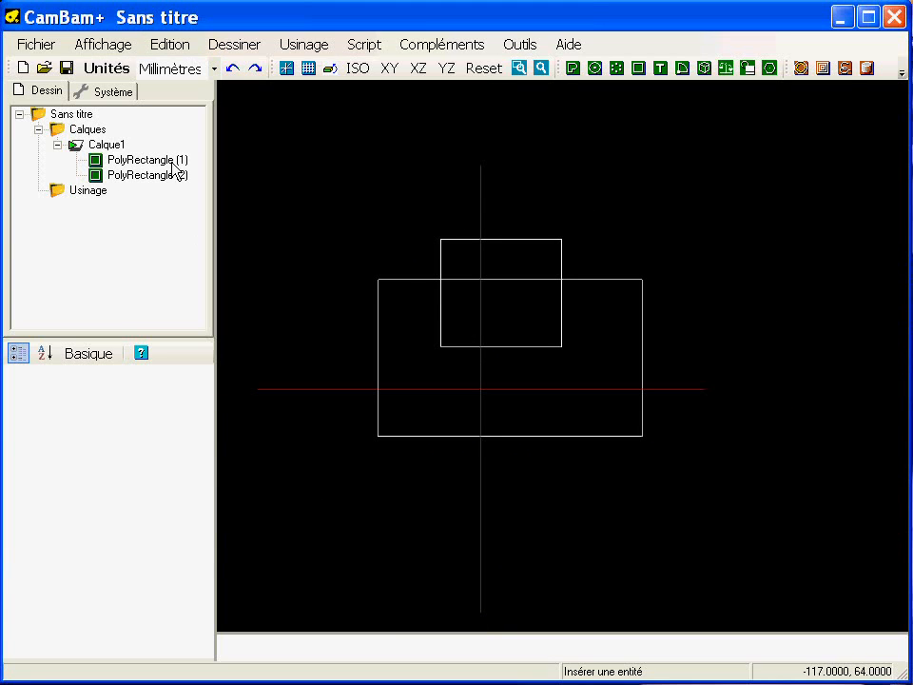
Inspect the properties of the drawing and match each rectangle's tree entry with its shape in the drawing.
left_click(68, 114)
left_click(69, 114)
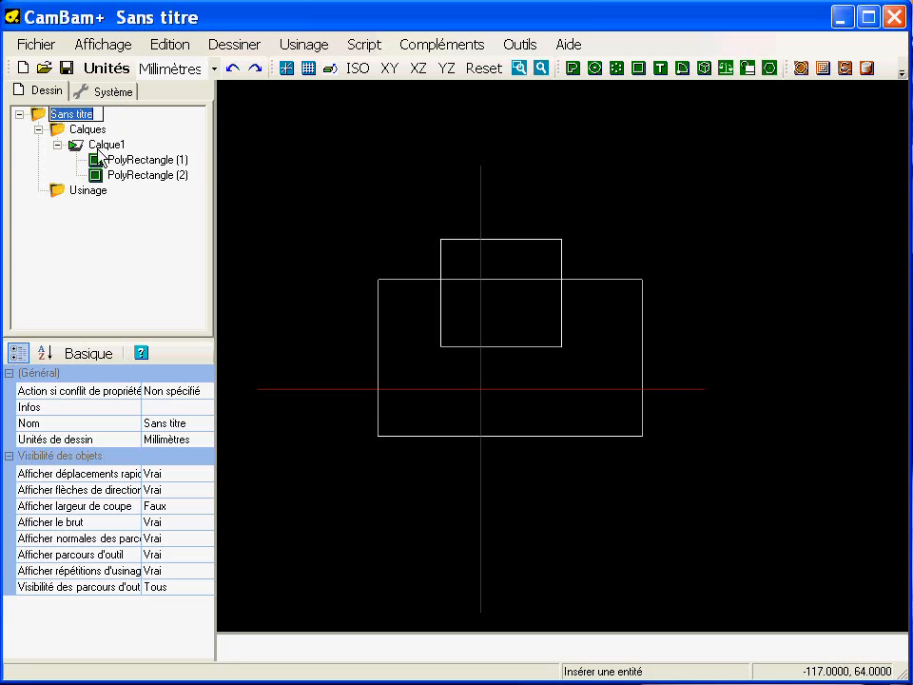
left_click(84, 131)
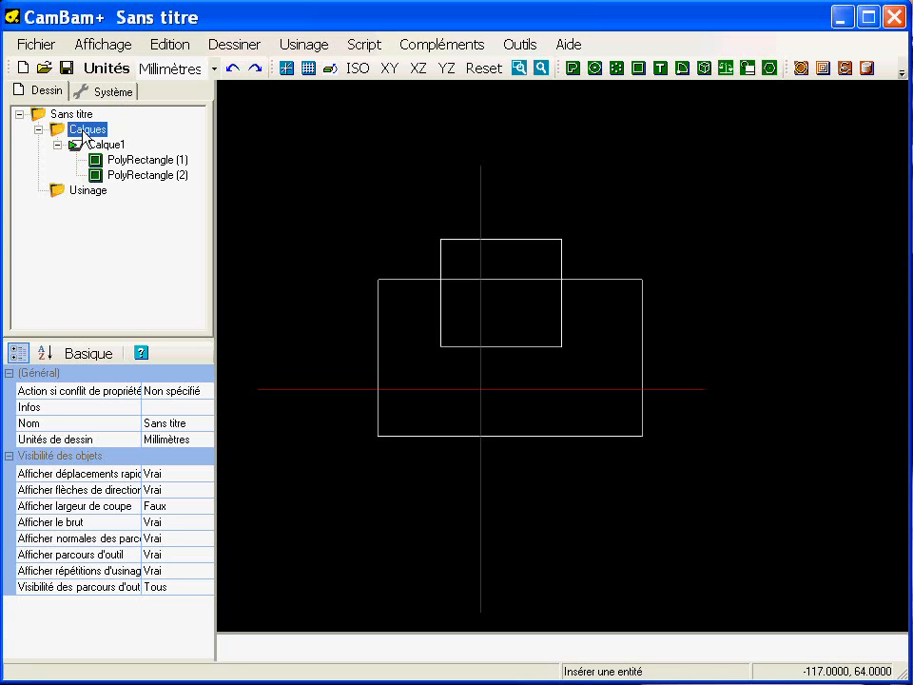
left_click(130, 160)
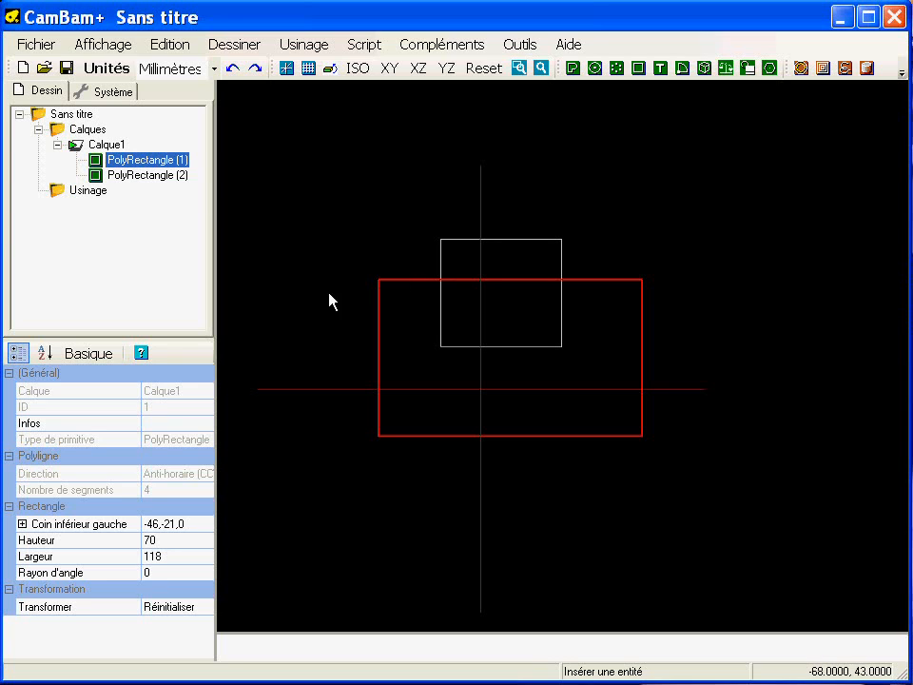
left_click(172, 177)
left_click(171, 159)
left_click(170, 176)
left_click(395, 285)
Create a new layer and set its colour to fuchsia.
right_click(95, 133)
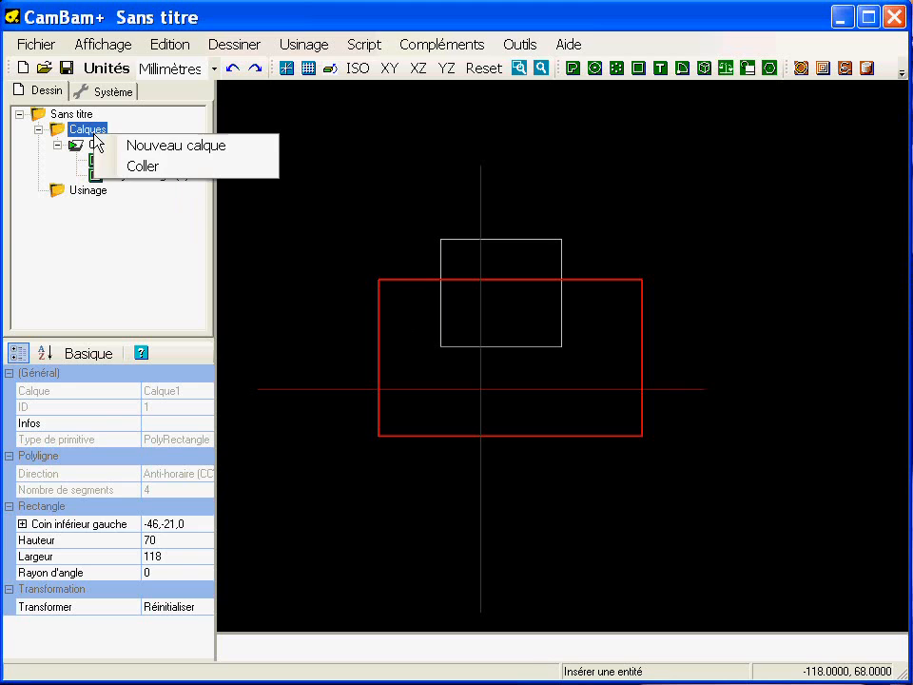
left_click(145, 146)
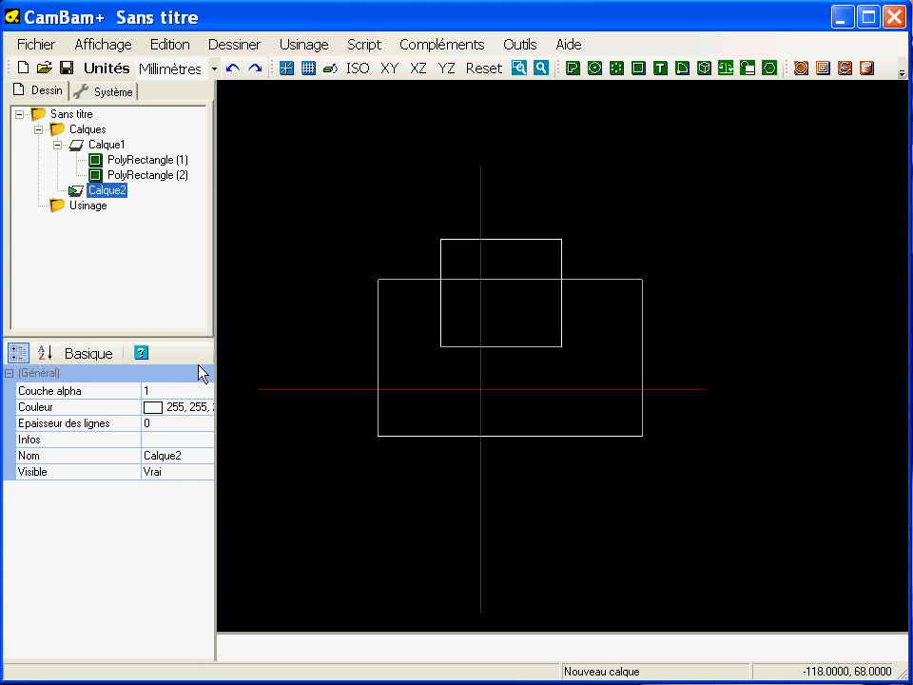
left_click(206, 409)
left_click(205, 408)
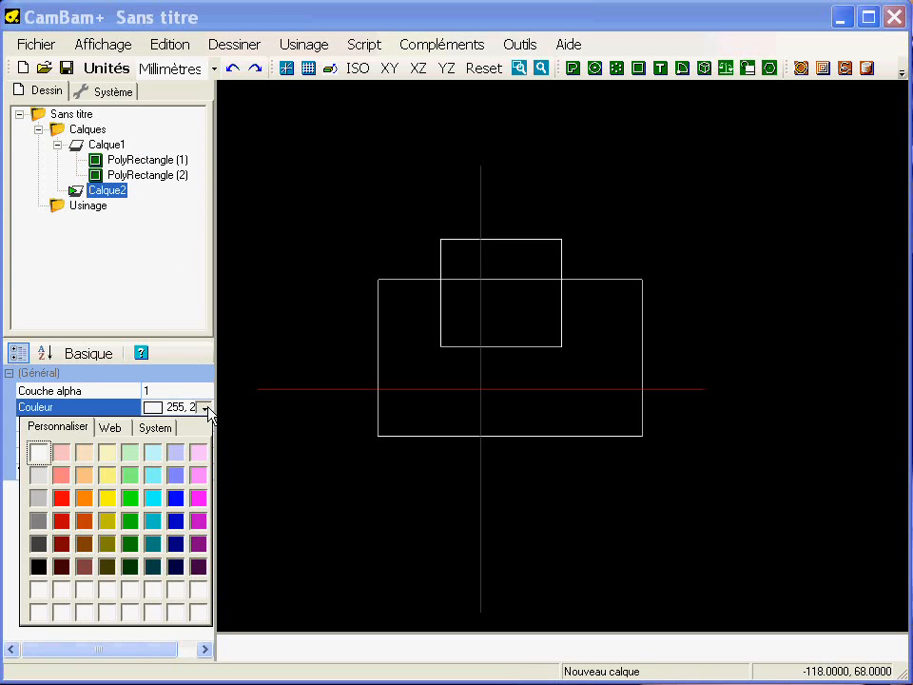
left_click(200, 502)
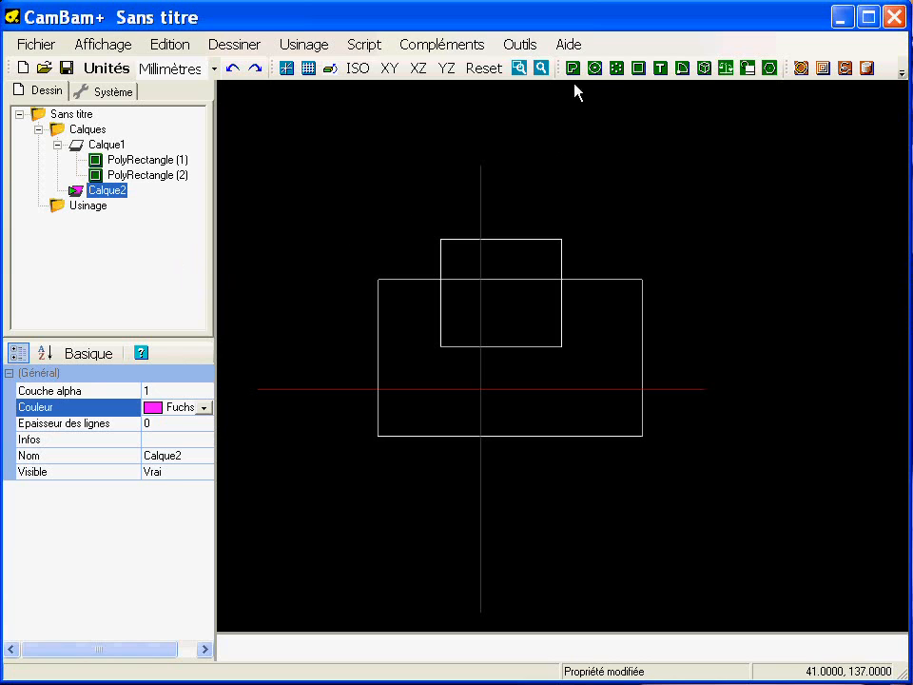
Draw a circle about 54 mm in diameter centred at about -63,64 on the fuchsia layer, and deselect it.
left_click(595, 68)
left_click(339, 247)
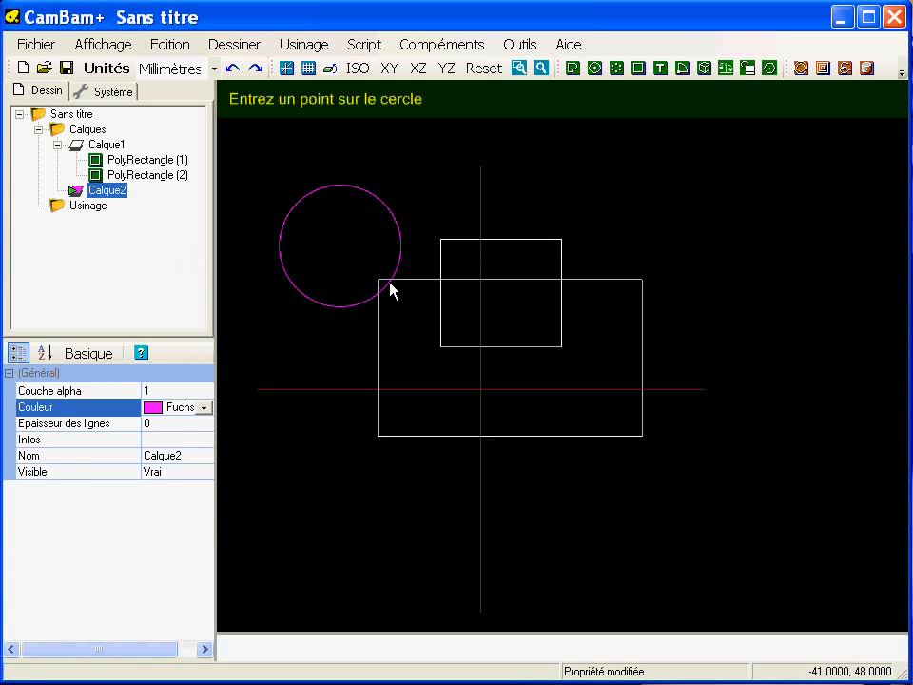
left_click(390, 283)
key("Escape")
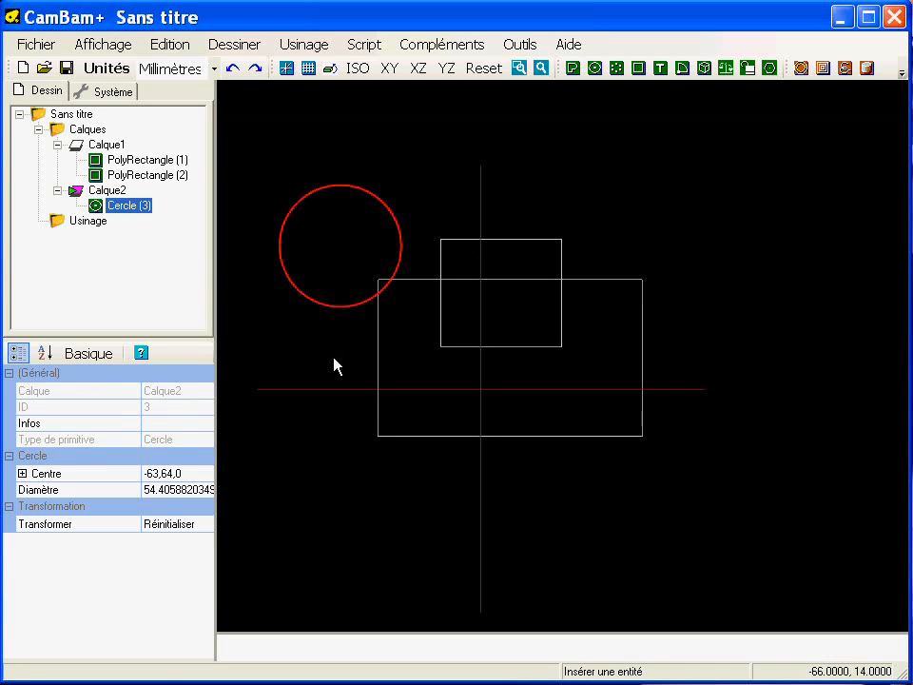
left_click(312, 229)
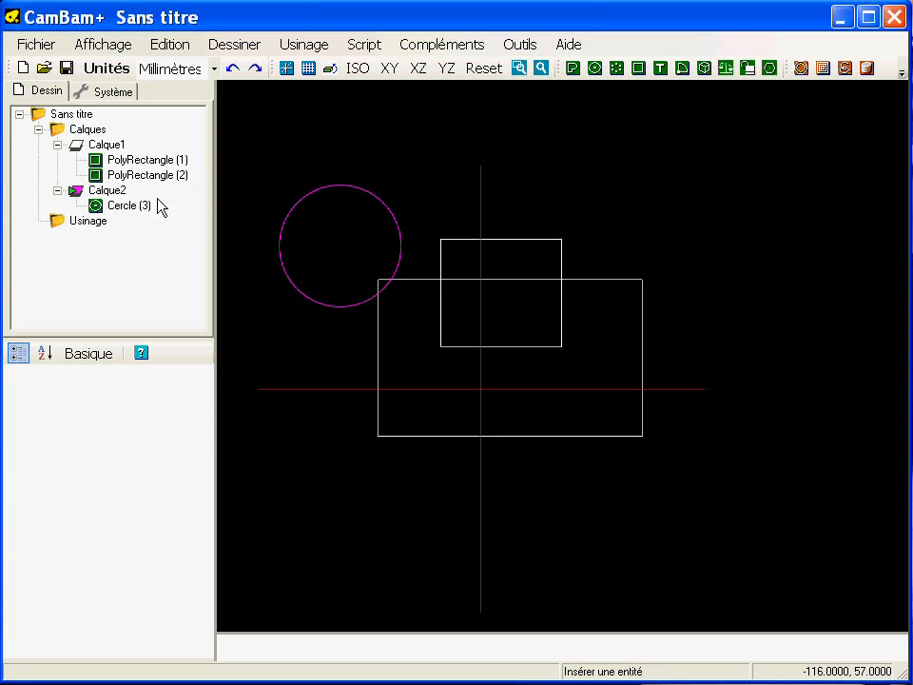
Move the large rectangle into Calque2, and transfer the circle from Calque2 to Calque1 by cutting and pasting.
left_click_drag(141, 162, 130, 209)
left_click(124, 205)
right_click(122, 206)
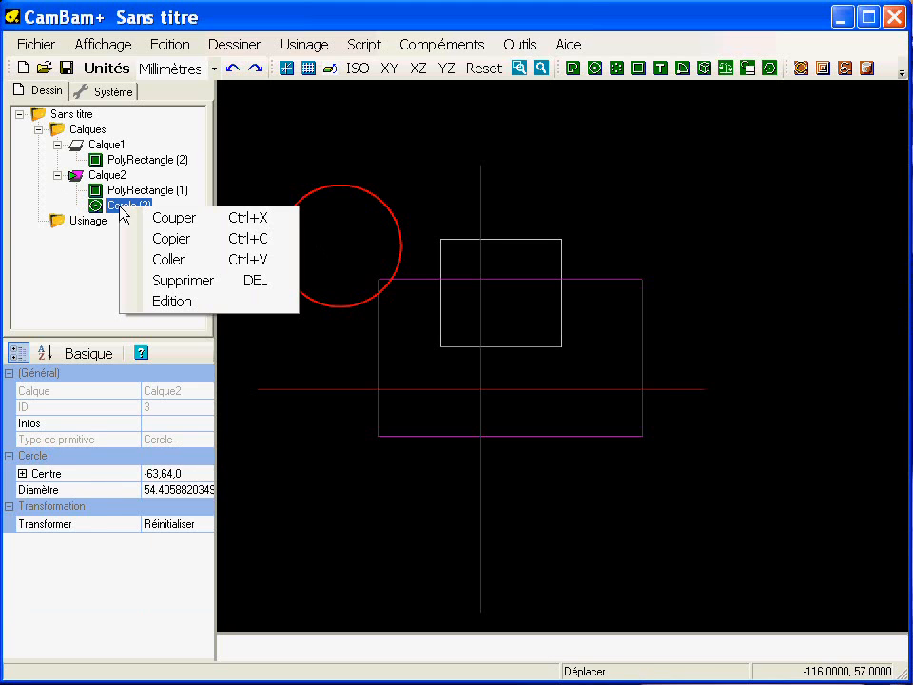
key("Delete")
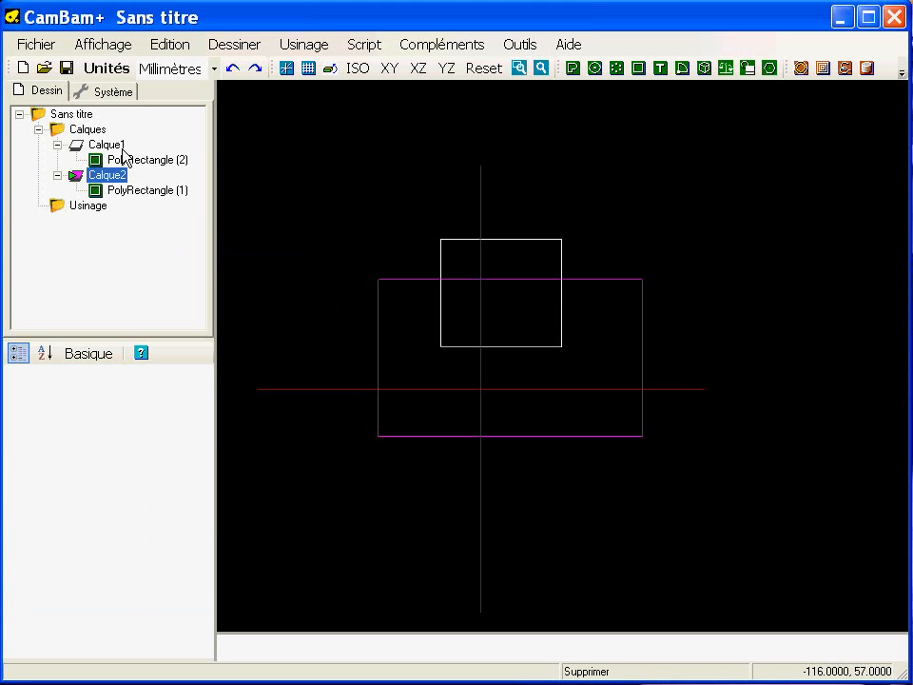
right_click(113, 145)
left_click(187, 370)
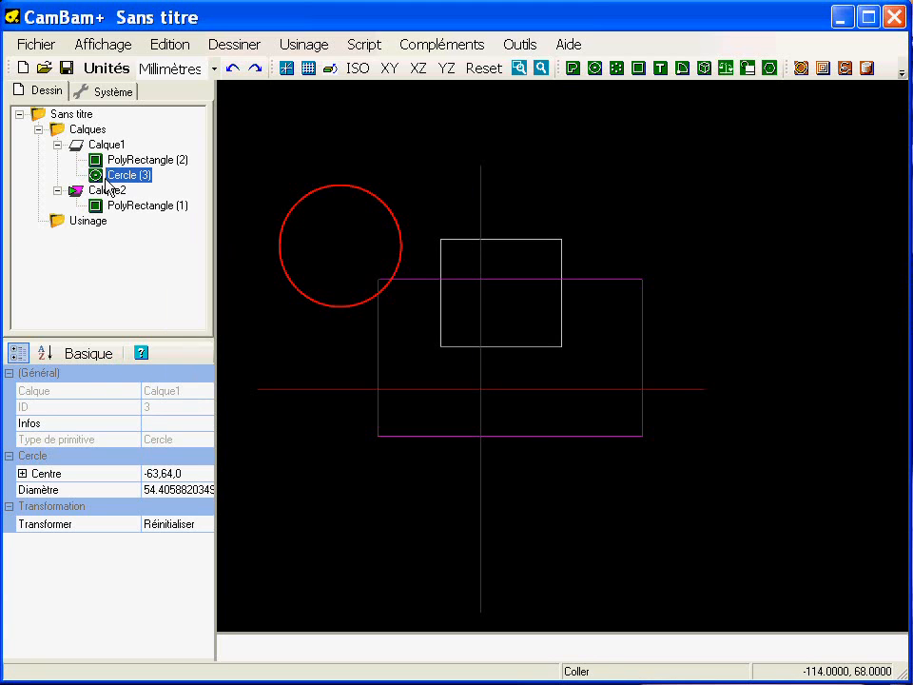
Make Calque1 the current layer.
left_click(101, 145)
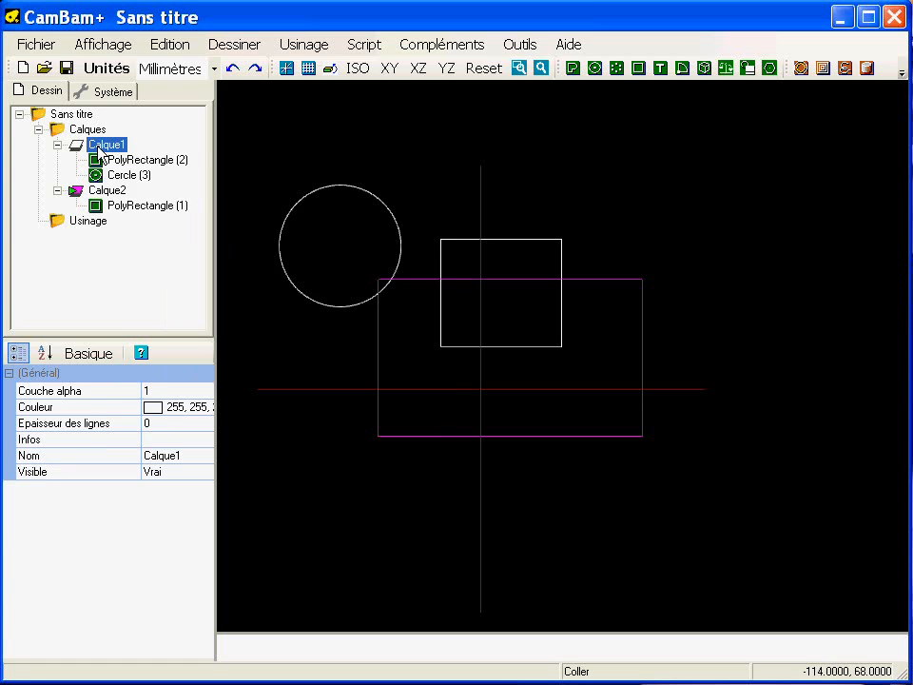
right_click(99, 148)
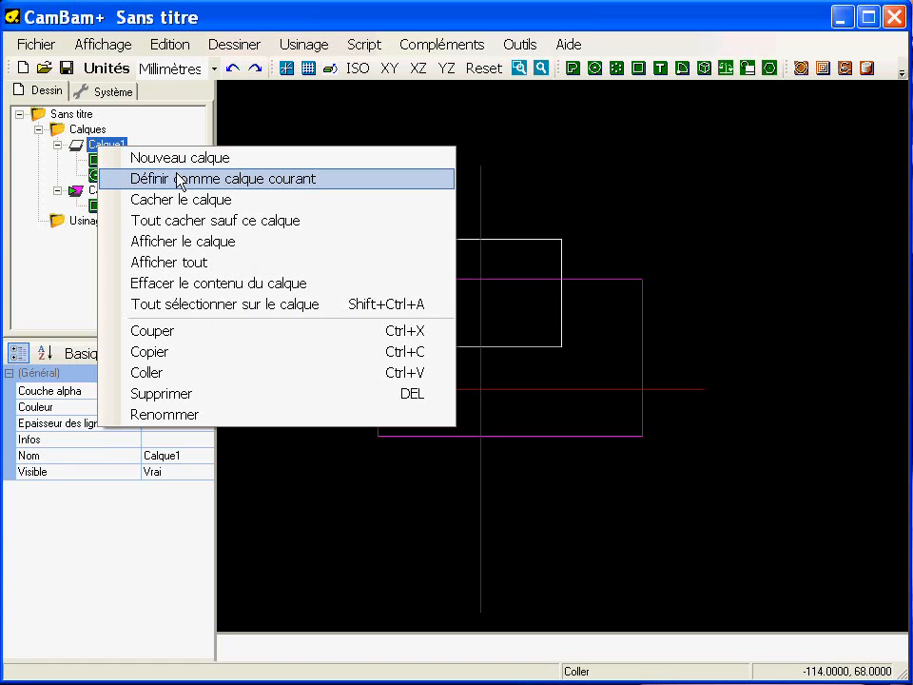
left_click(366, 183)
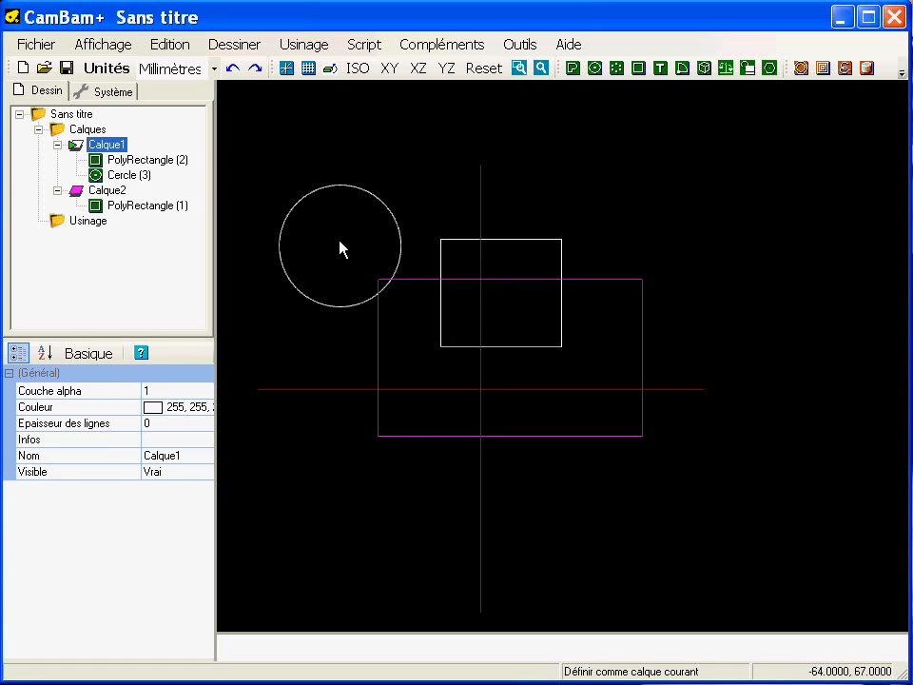
View the properties of the Usinage folder and of Calque1.
middle_click_drag(459, 317, 477, 294)
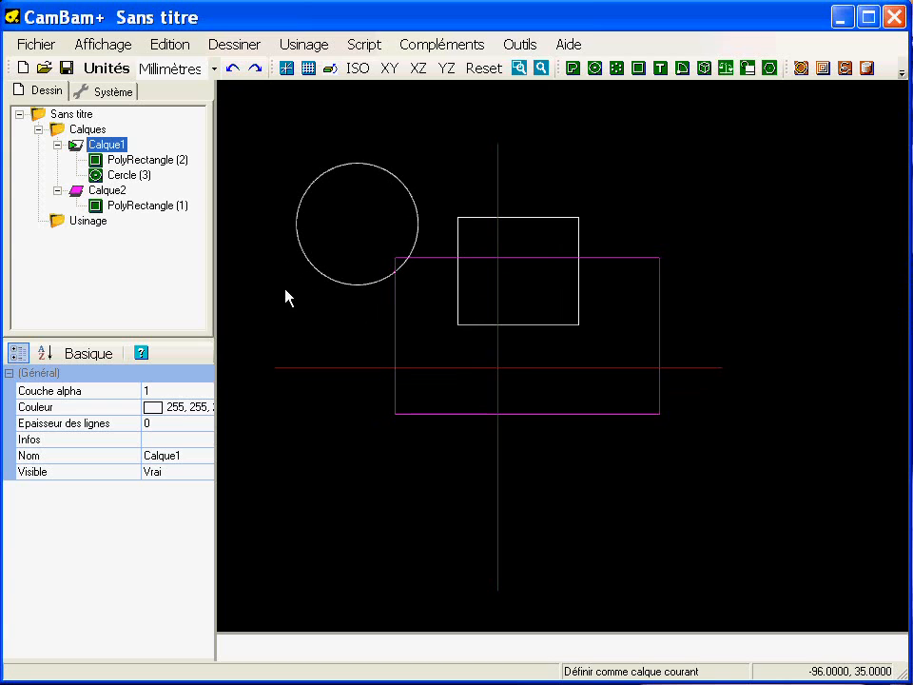
left_click(92, 225)
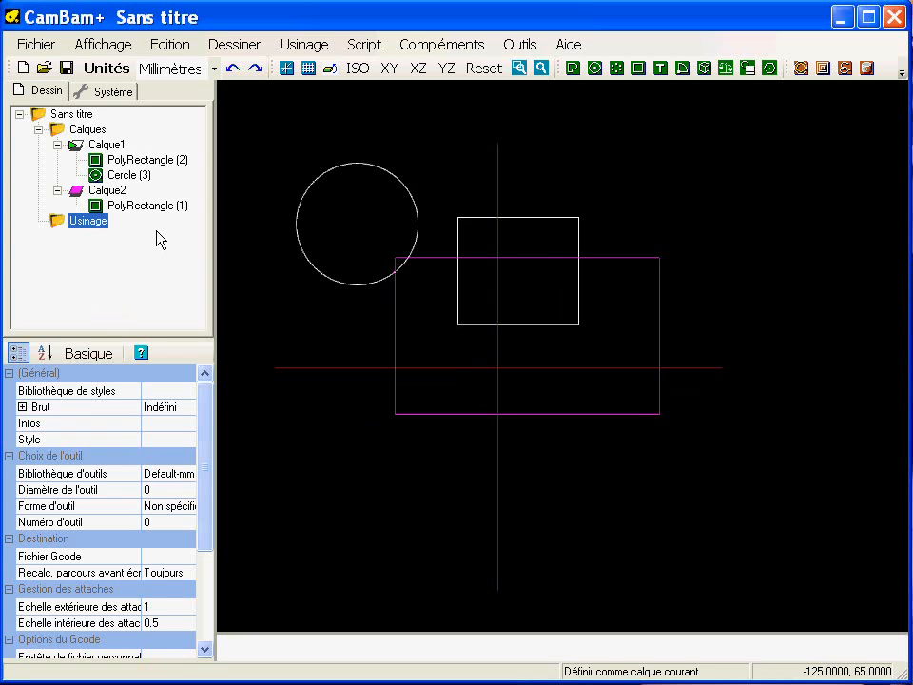
left_click(107, 144)
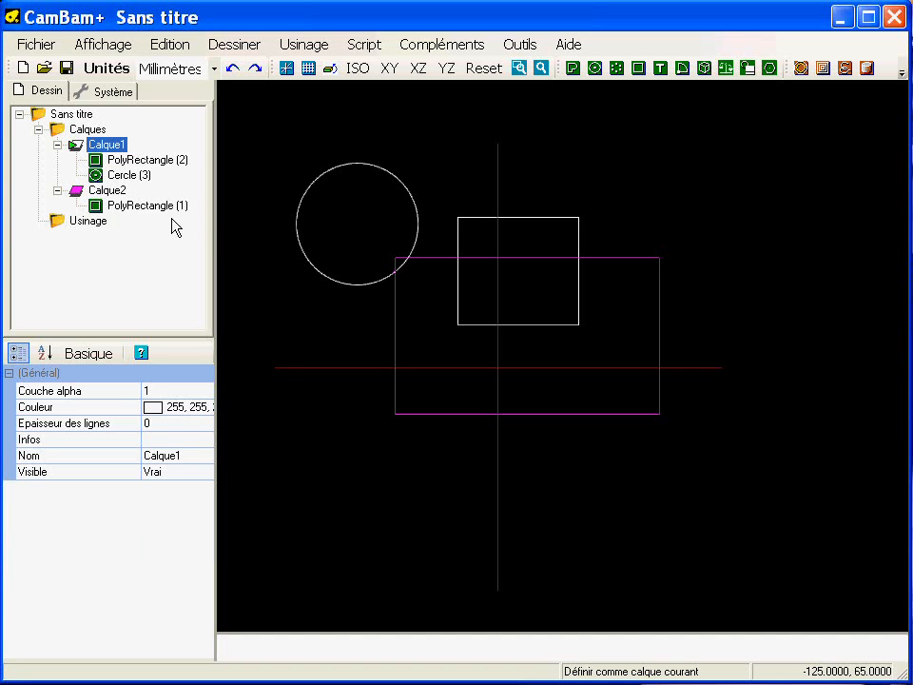
Widen the property display so Calque1's values are fully readable, and toggle its Visible property off and back on.
left_click_drag(217, 226, 285, 219)
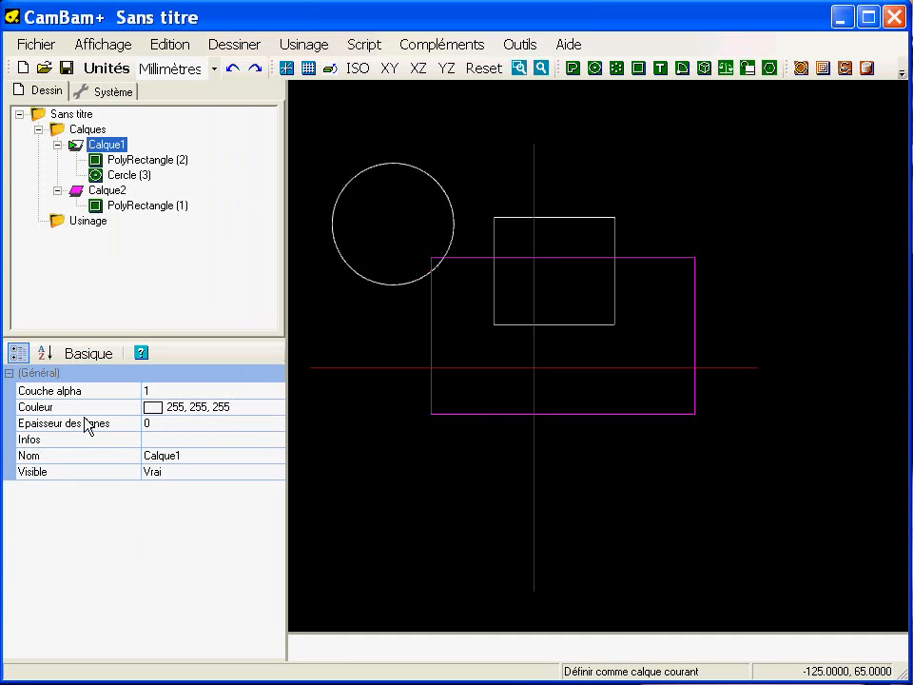
left_click(171, 426)
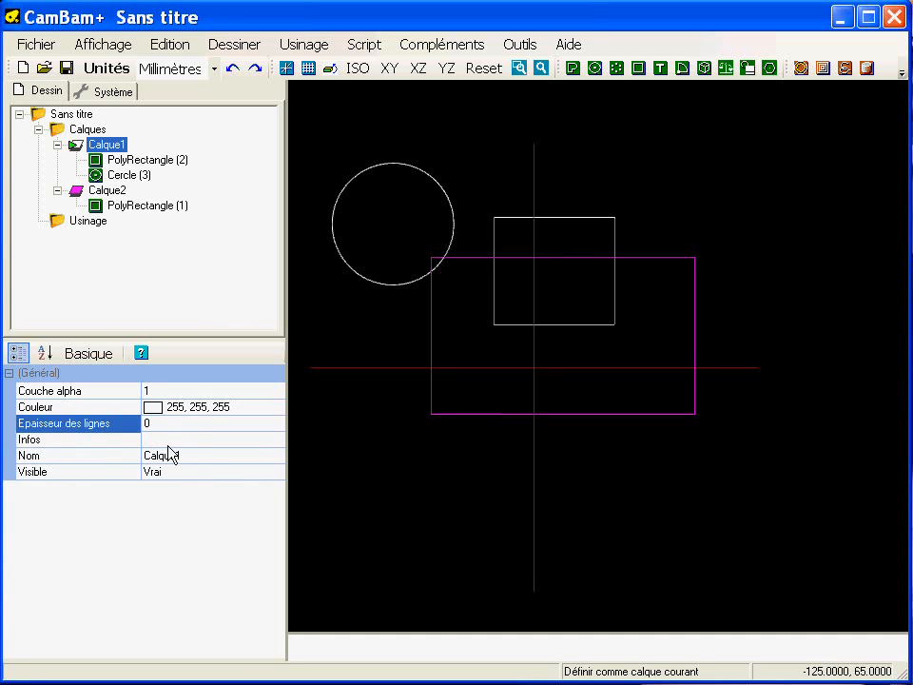
left_click(190, 459)
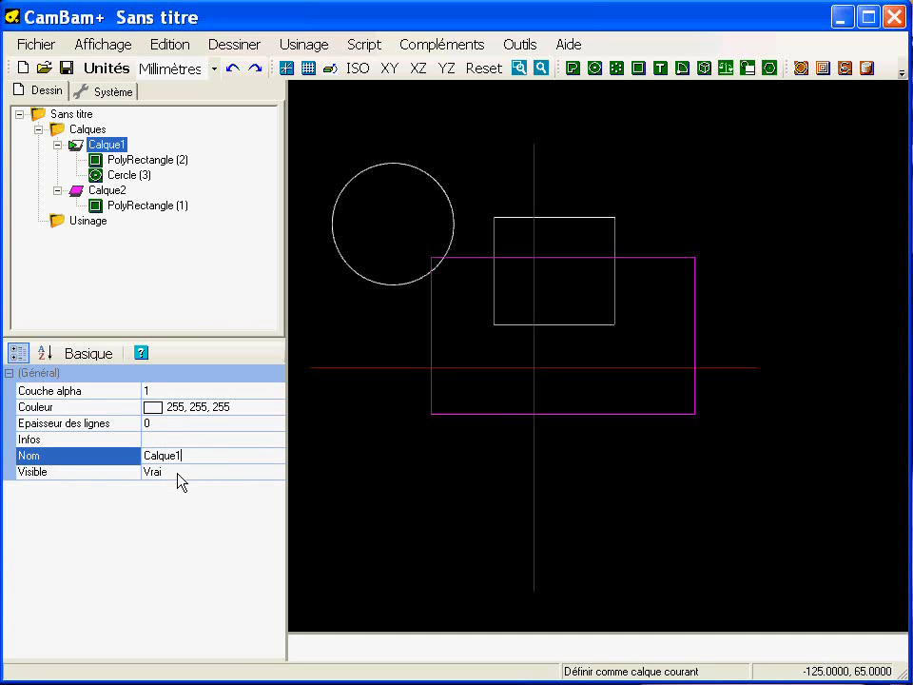
left_click(179, 472)
double_click(179, 471)
double_click(179, 472)
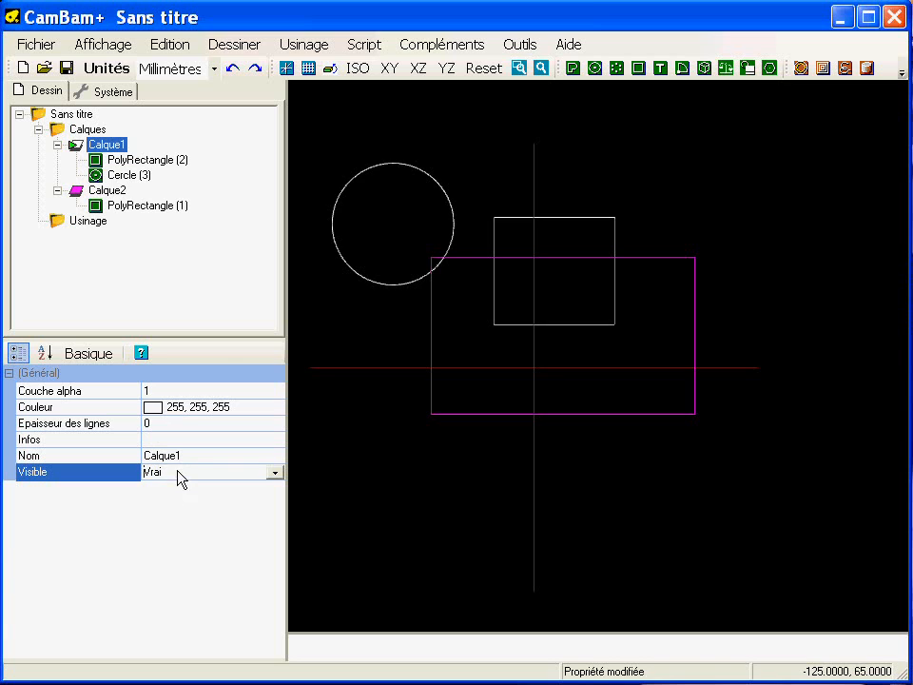
Hide Calque1, and toggle its visibility until its shapes are shown again.
right_click(109, 144)
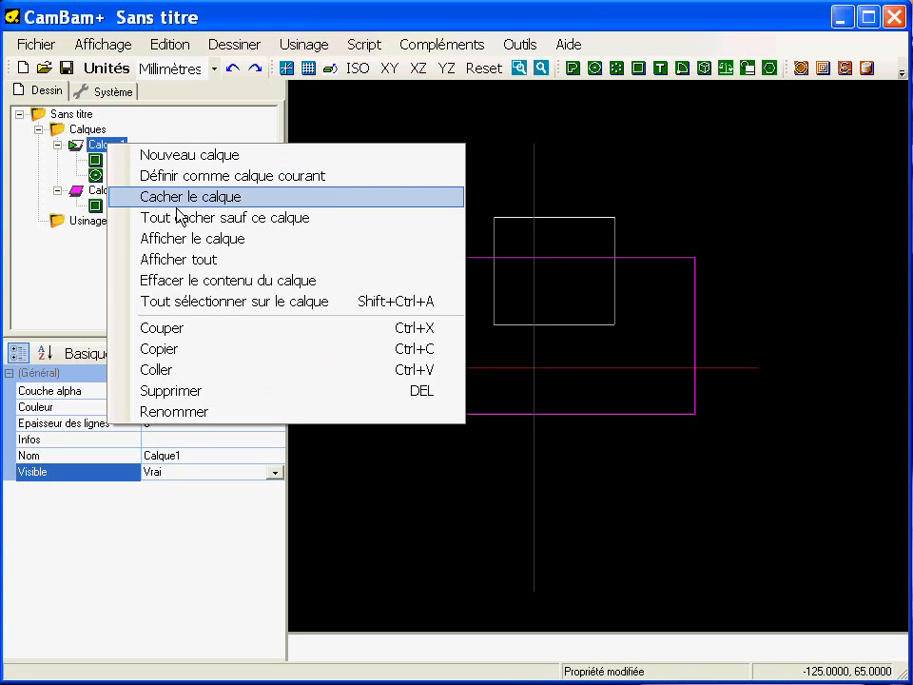
left_click(267, 201)
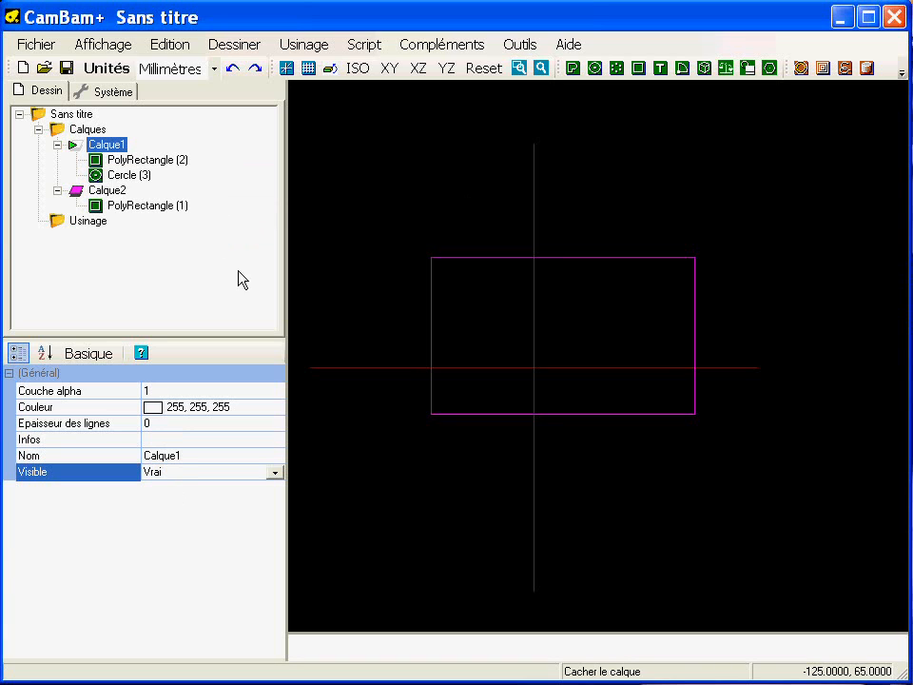
key("space")
key("space")
key("space")
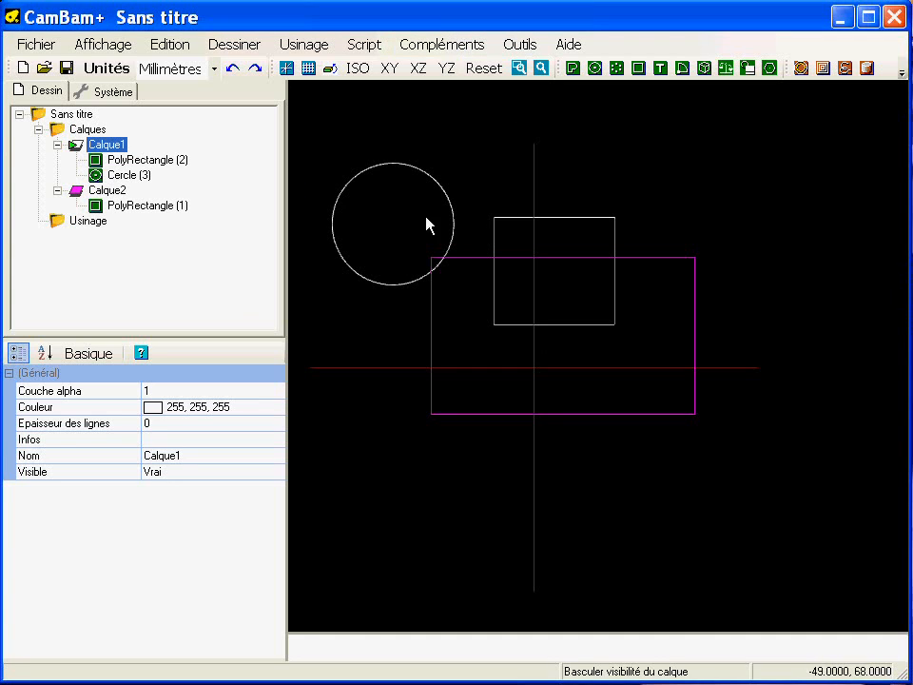
View the circle's properties with its centre coordinates, and the small rectangle's properties with its lower-left corner coordinates.
left_click(361, 180)
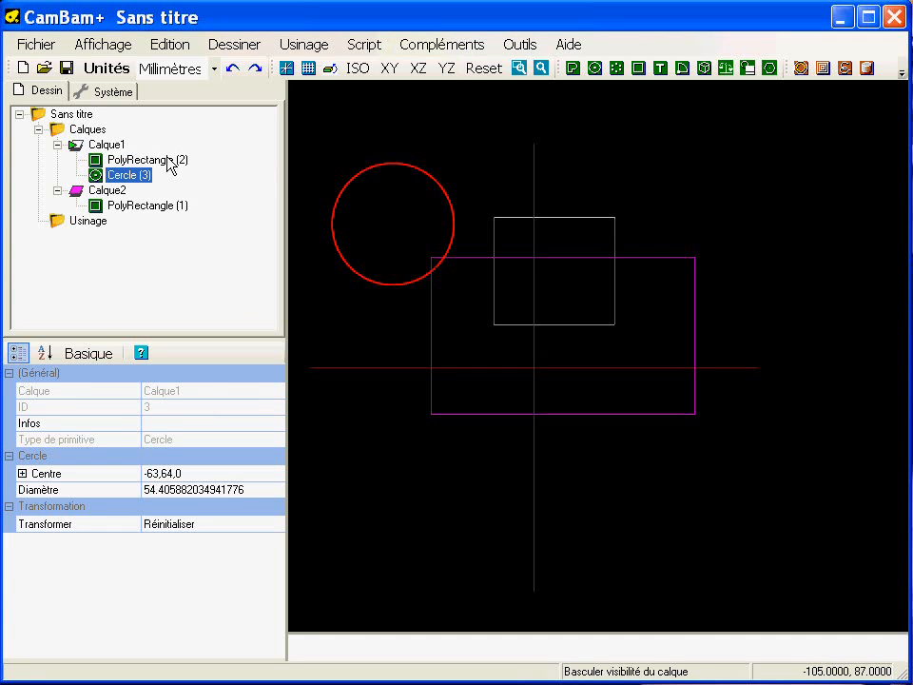
left_click(22, 473)
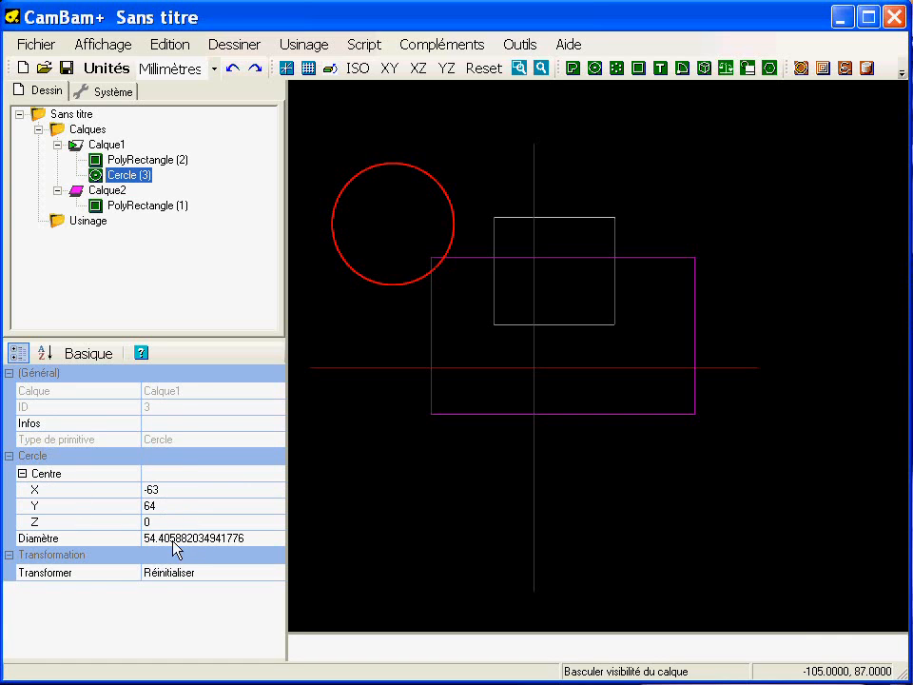
left_click(513, 324)
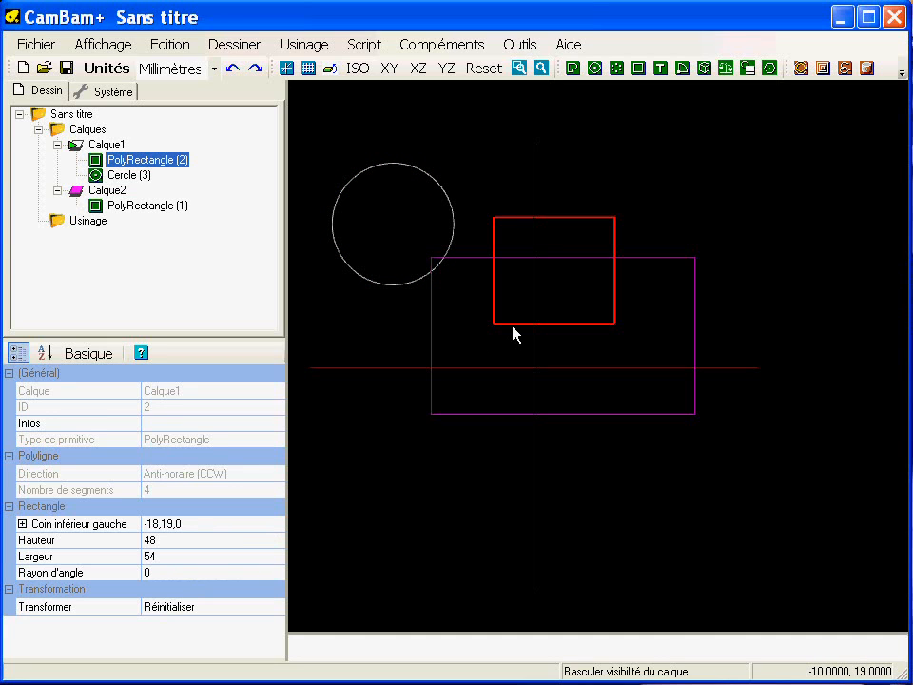
left_click(23, 524)
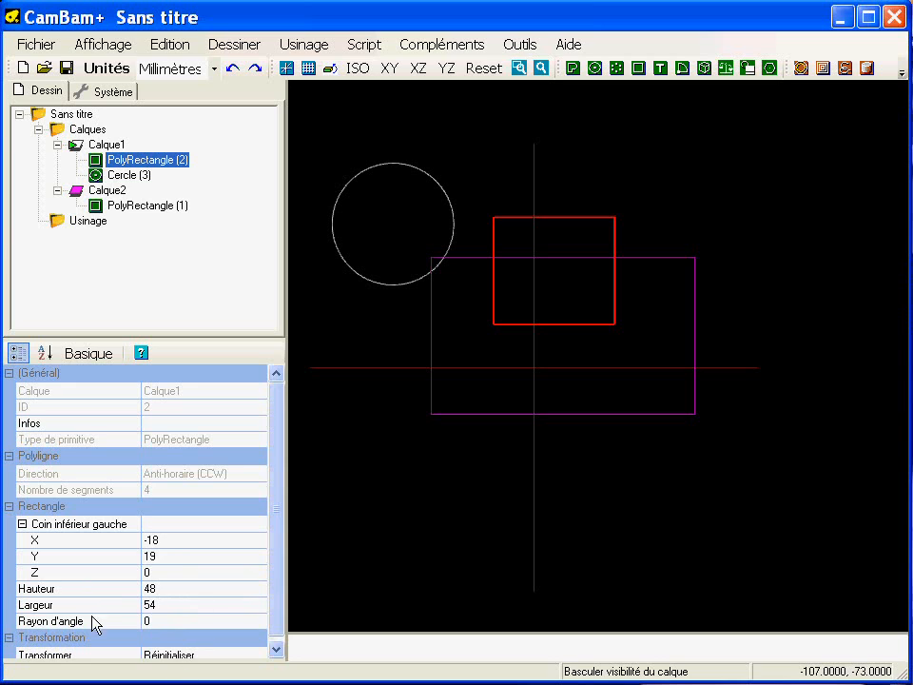
Set the small rectangle's corner radius (Rayon d'angle) to 5.
left_click(181, 621)
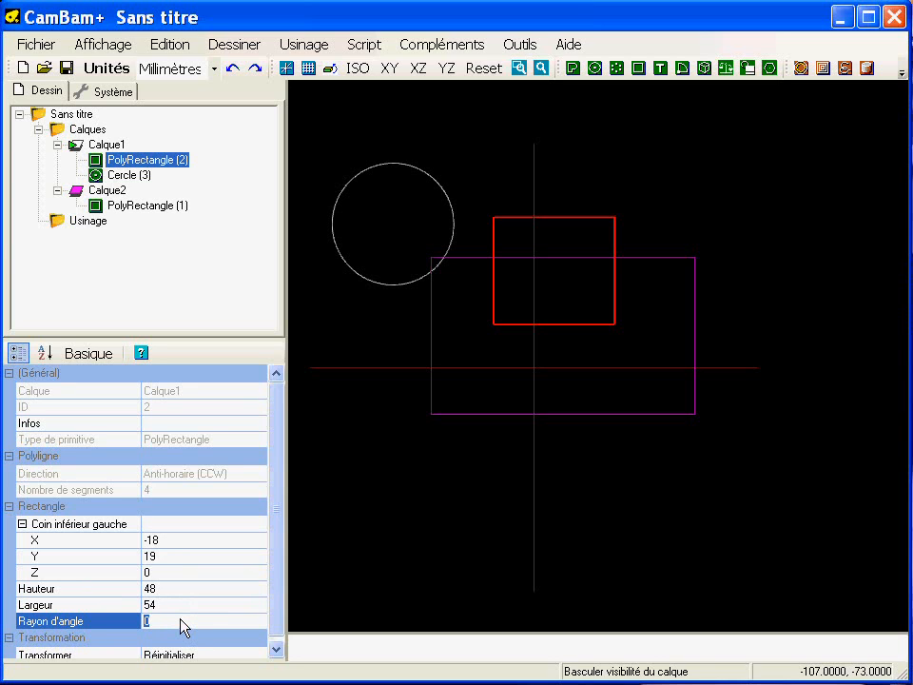
type("5")
key("Return")
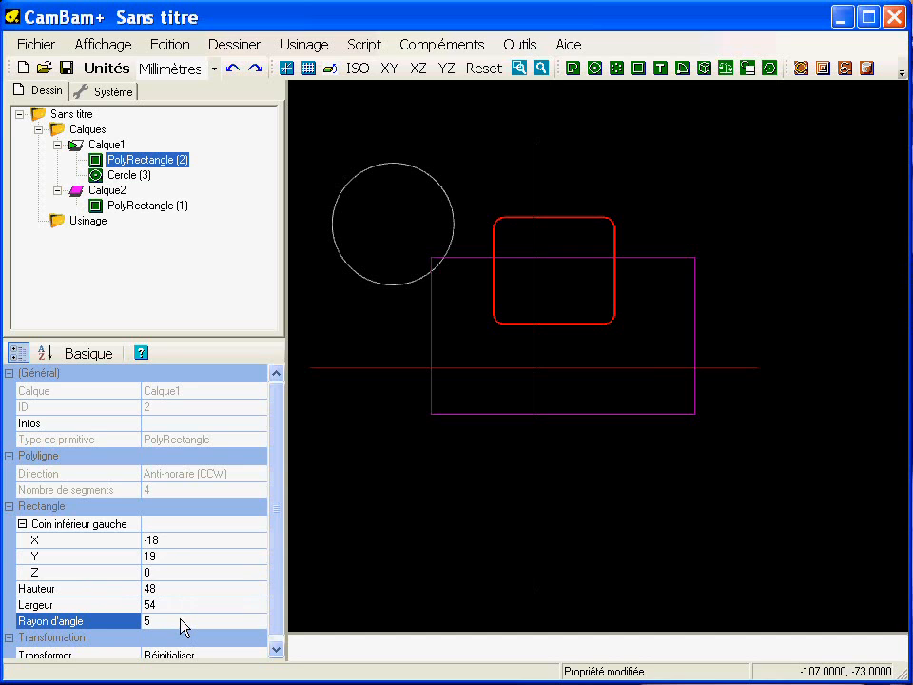
Enlarge the rounded rectangle by moving its upper-right corner outward.
double_click(548, 225)
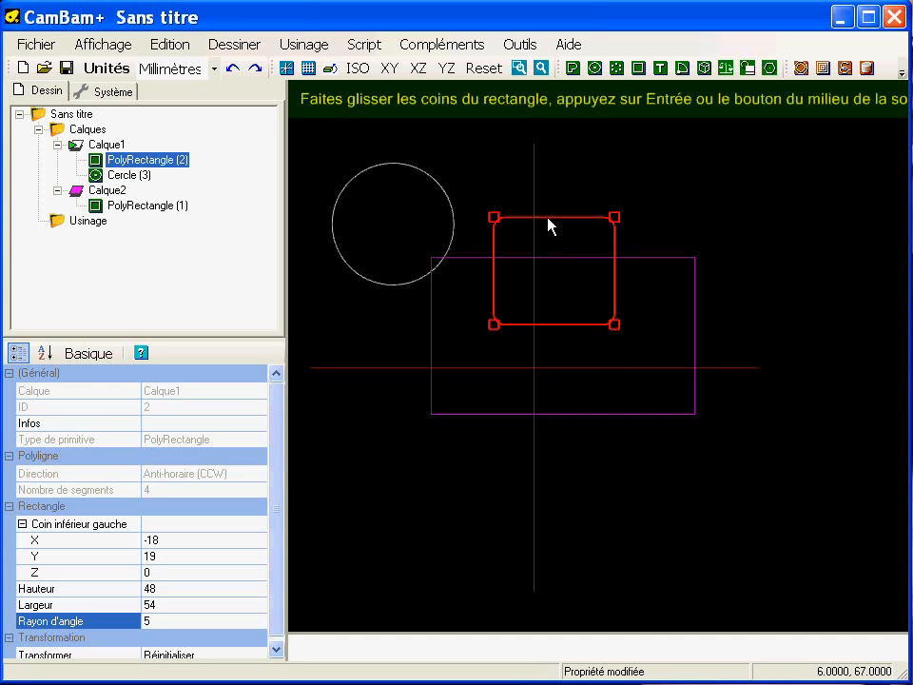
left_click_drag(617, 221, 723, 169)
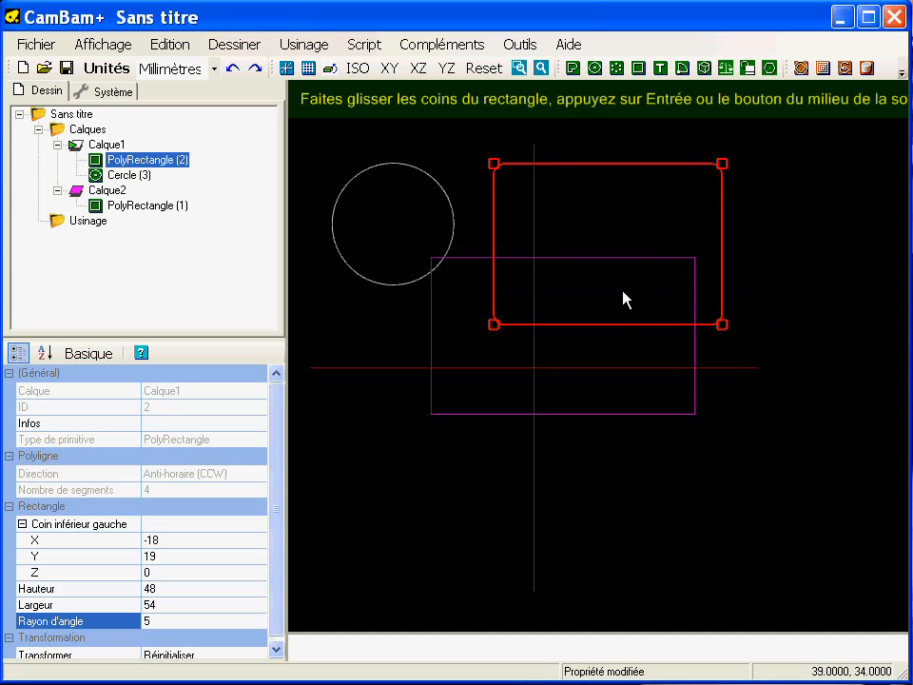
key("Return")
Enlarge the magenta rectangle to about 164 by 89 mm by moving its upper-right corner outward.
double_click(616, 265)
left_click_drag(698, 257, 798, 215)
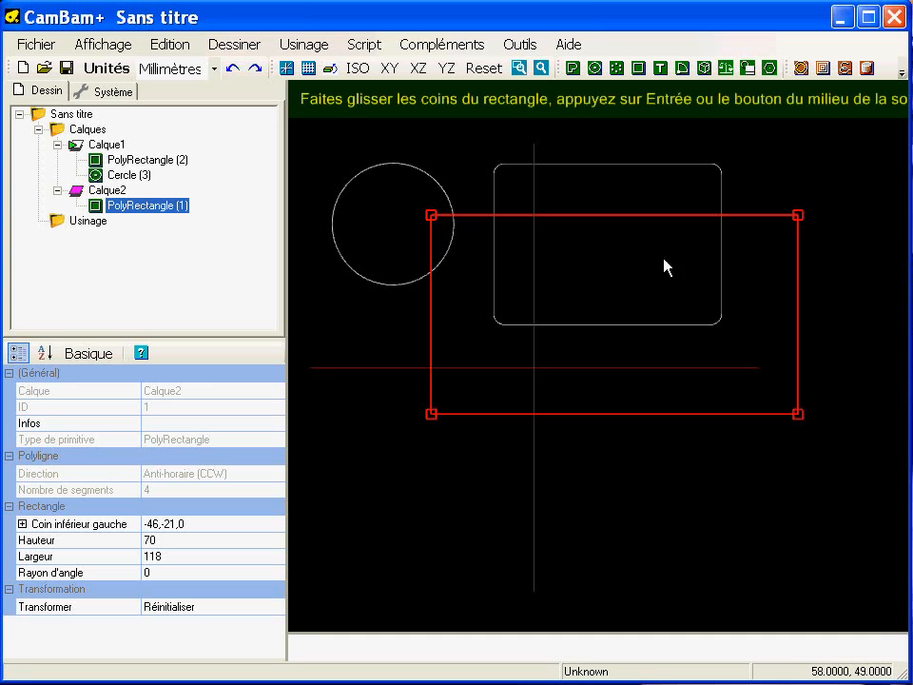
key("Return")
Move the magenta rectangle freehand above the other shapes, with its lower-left corner at about 57,130.
scroll(633, 284, "down", 4)
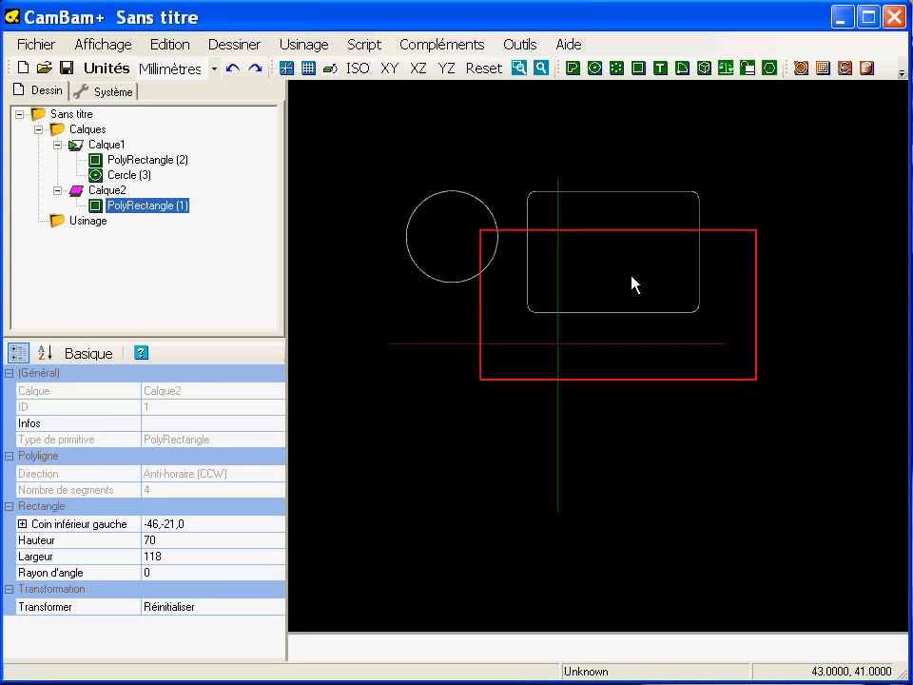
middle_click_drag(634, 283, 511, 390)
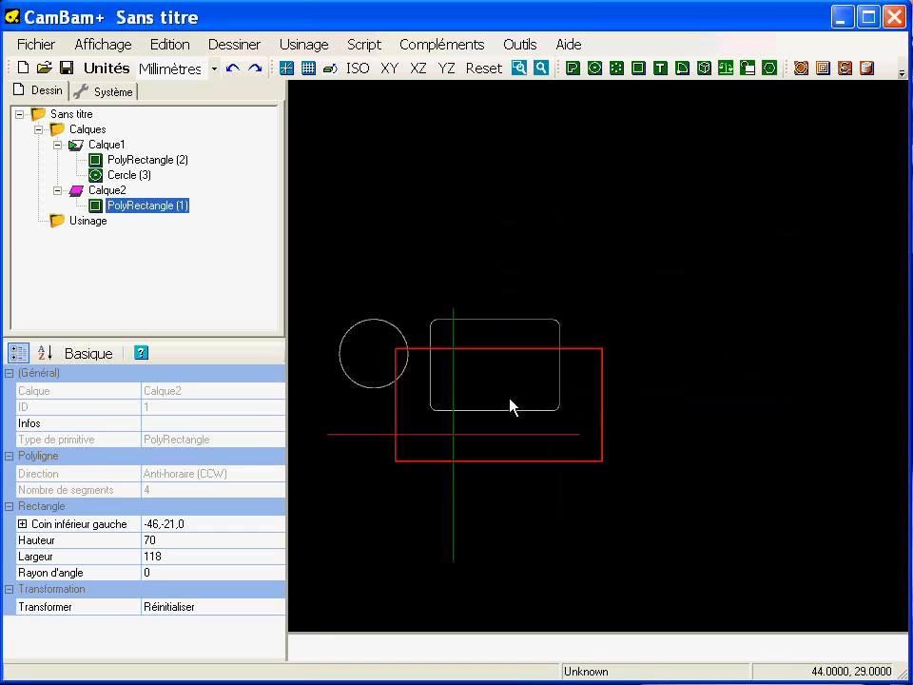
key("ctrl+m")
left_click(476, 355)
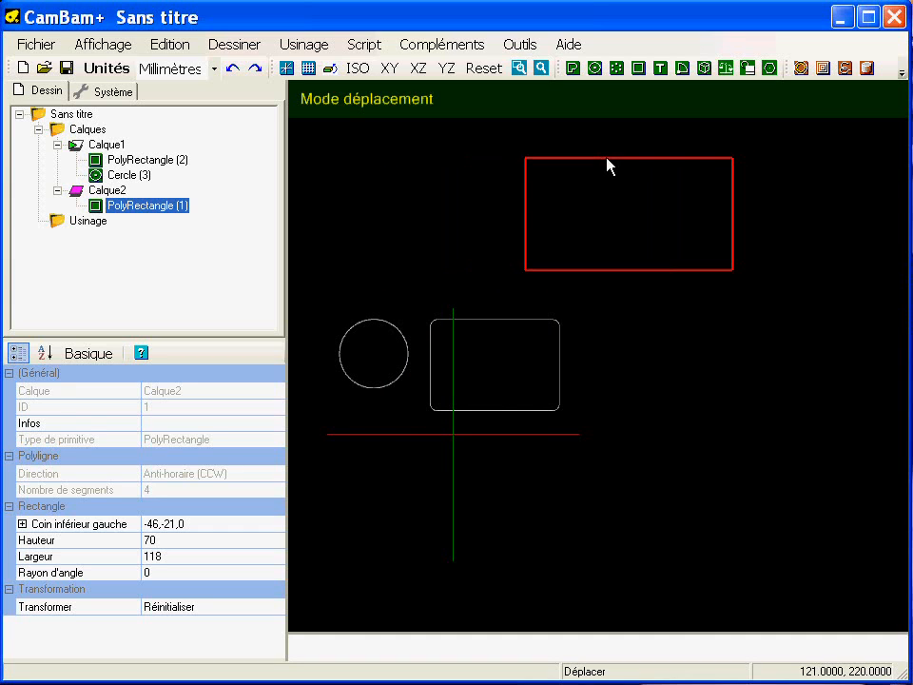
left_click(608, 158)
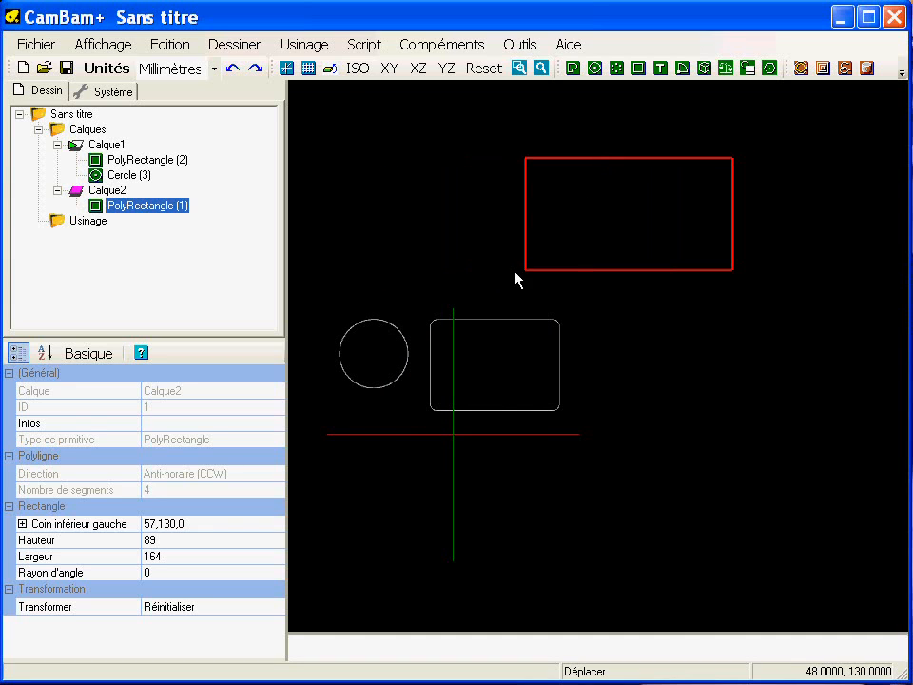
Move the magenta rectangle from its lower-right corner as reference point to the circle's rightmost point at about -36,64.
right_click(303, 101)
mouse_move(314, 133)
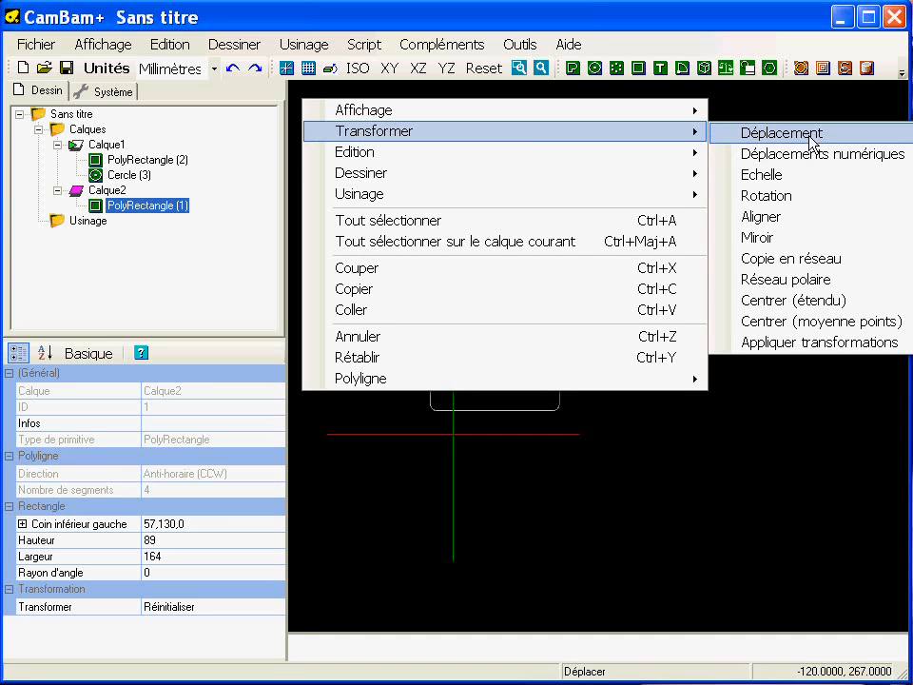
left_click(780, 132)
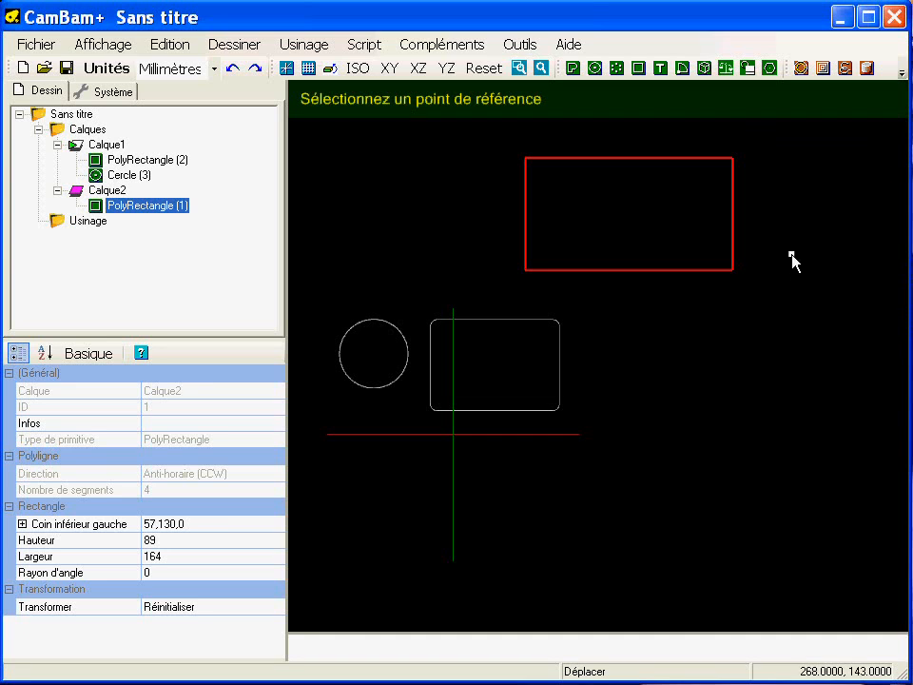
left_click(732, 270)
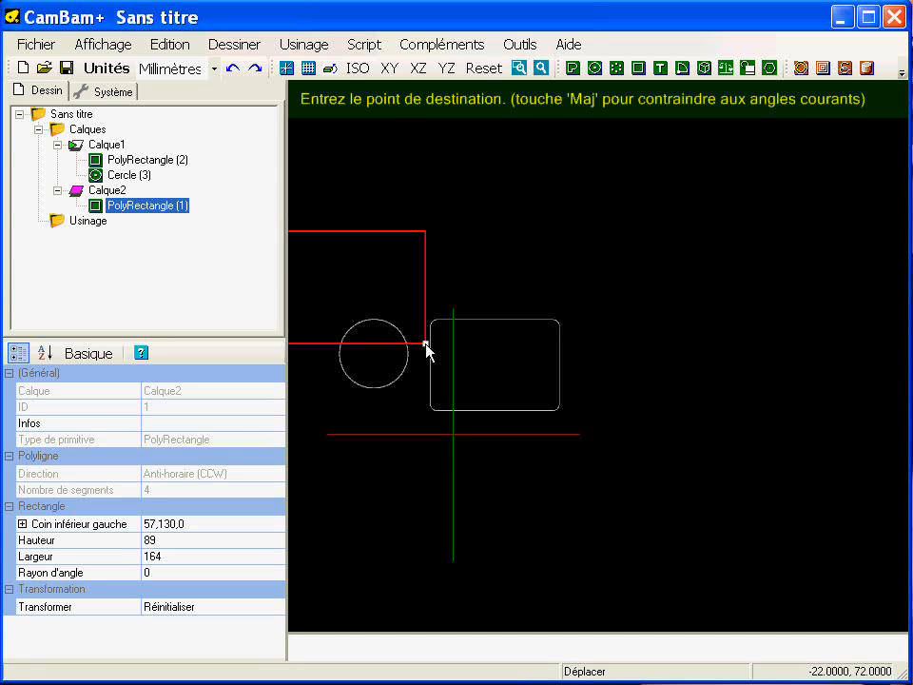
scroll(409, 362, "up", 3)
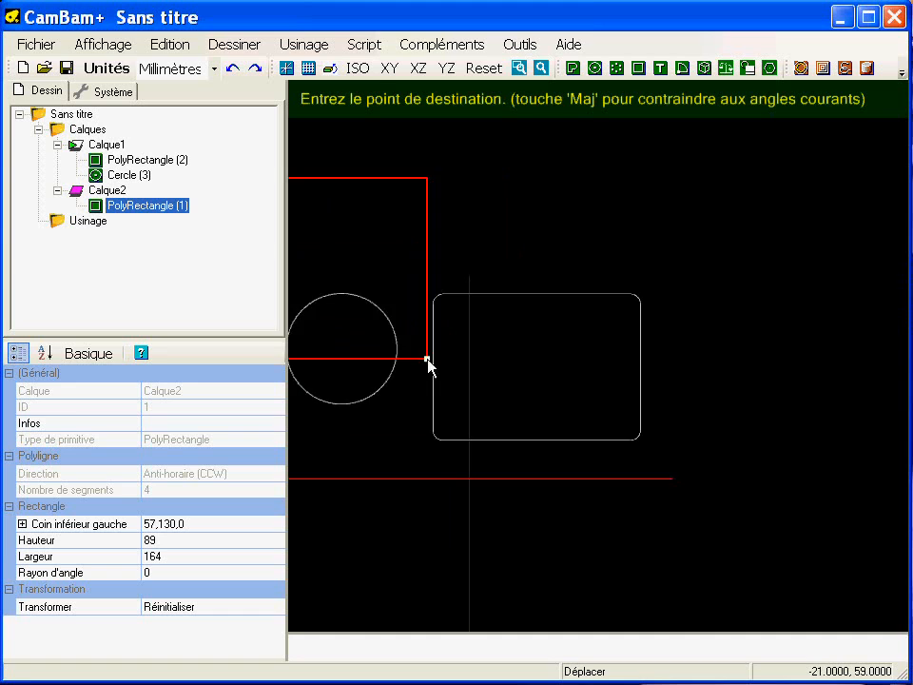
left_click(404, 333)
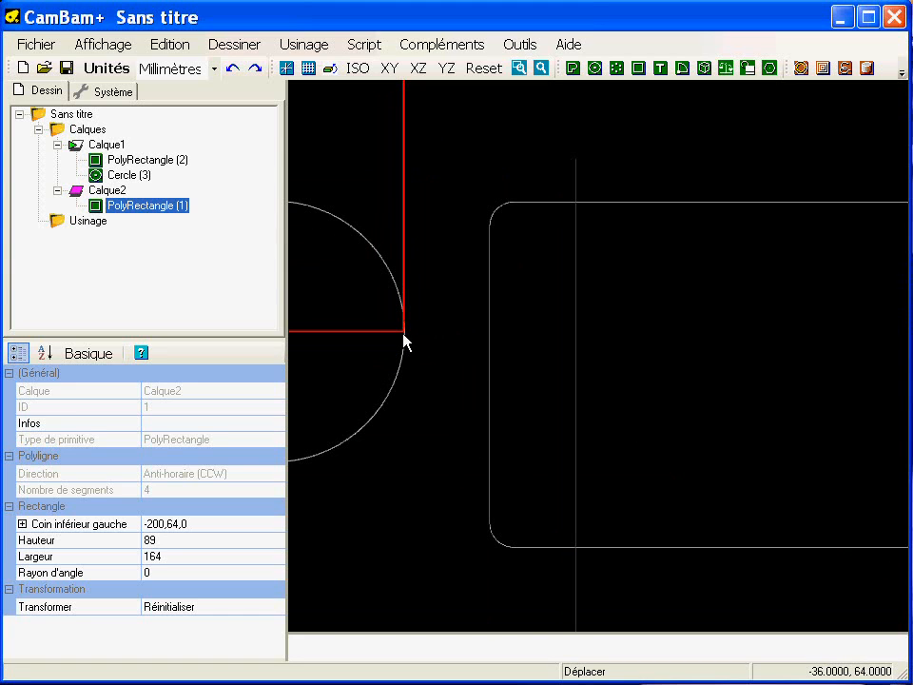
Rotate the magenta rectangle 45 degrees about the Z axis through its Transformer property.
scroll(482, 353, "down", 5)
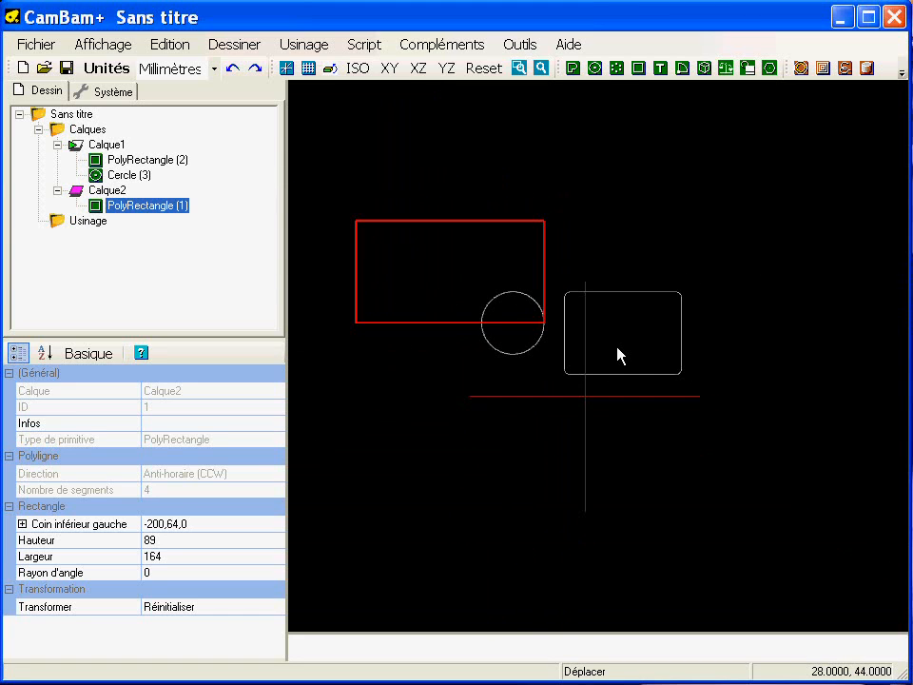
middle_click_drag(621, 385, 546, 343)
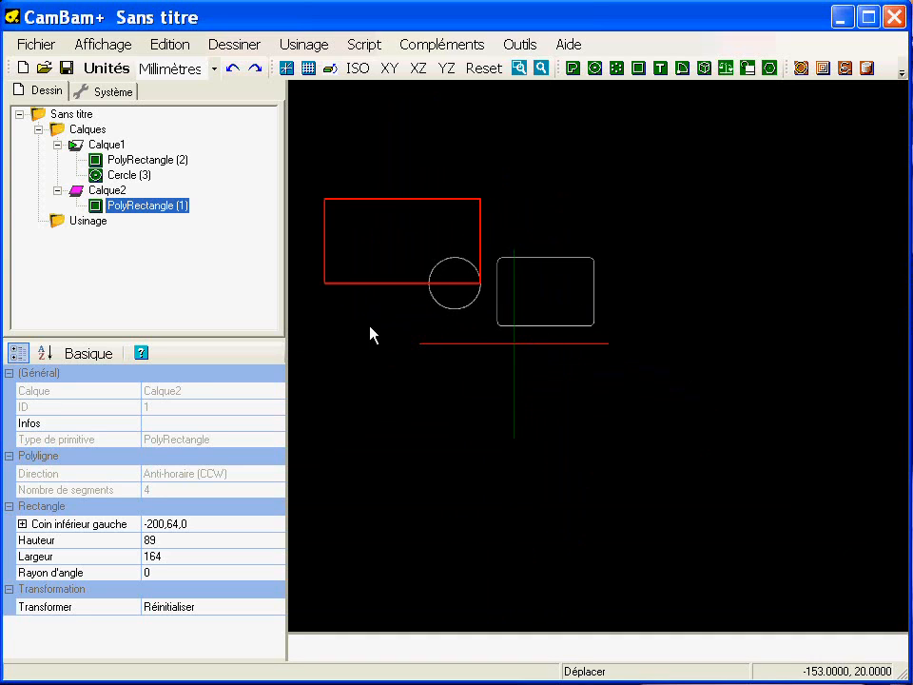
left_click(277, 612)
left_click(275, 609)
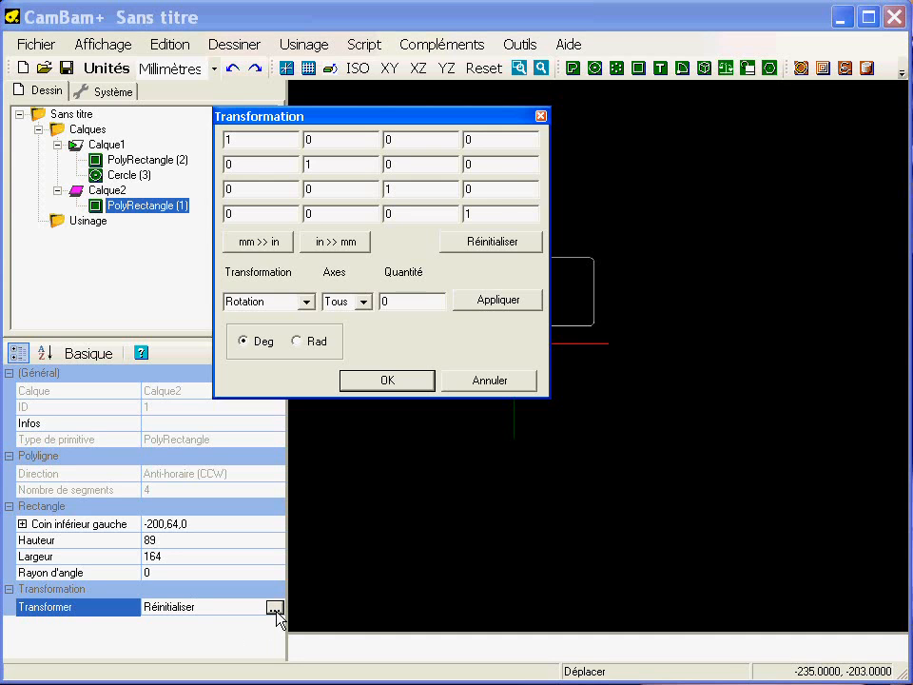
left_click_drag(373, 122, 234, 318)
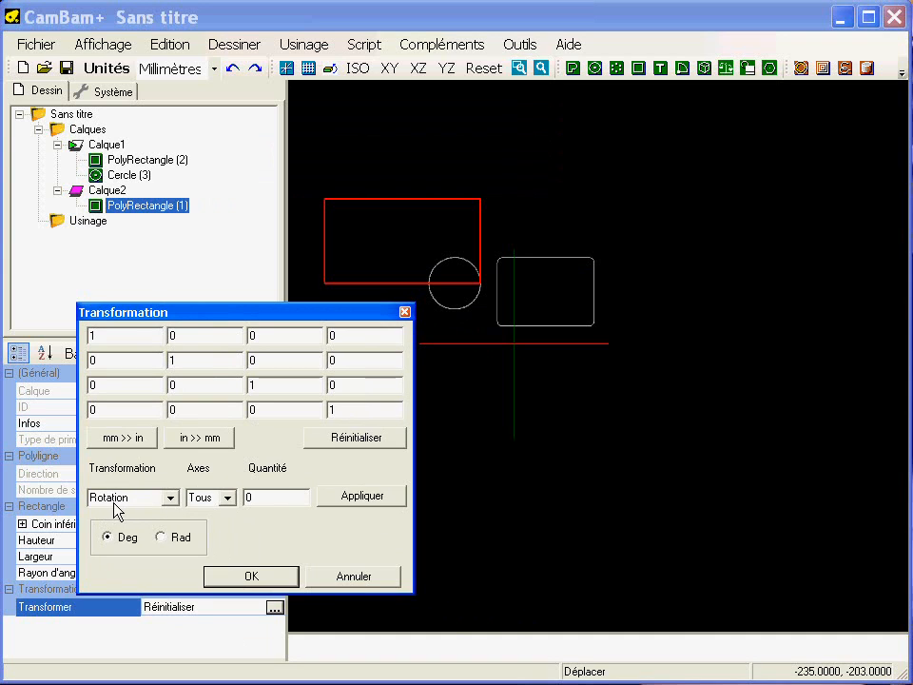
left_click(228, 501)
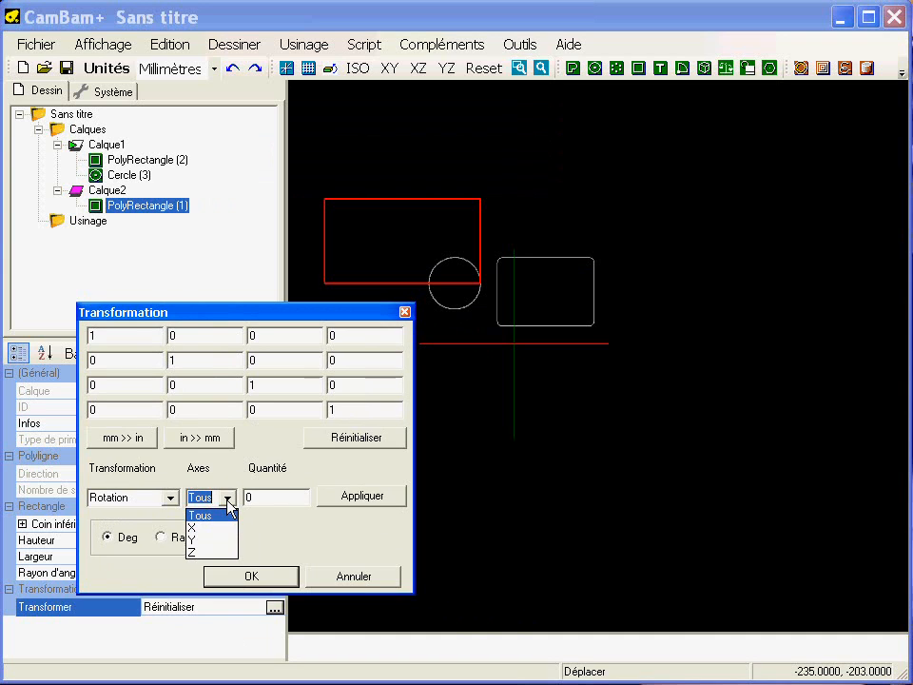
left_click(197, 552)
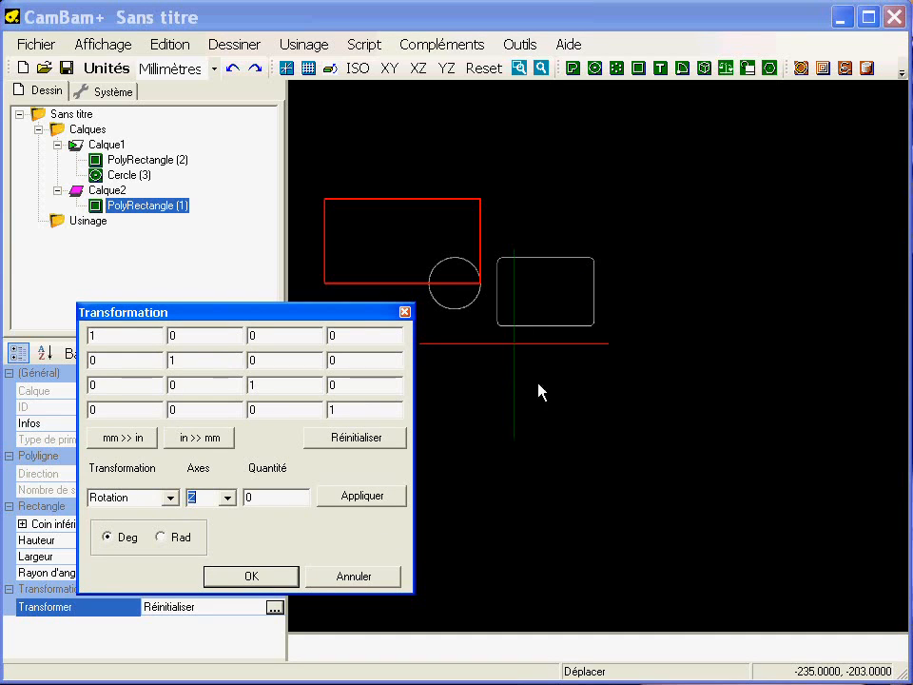
double_click(268, 498)
type("45")
left_click(368, 499)
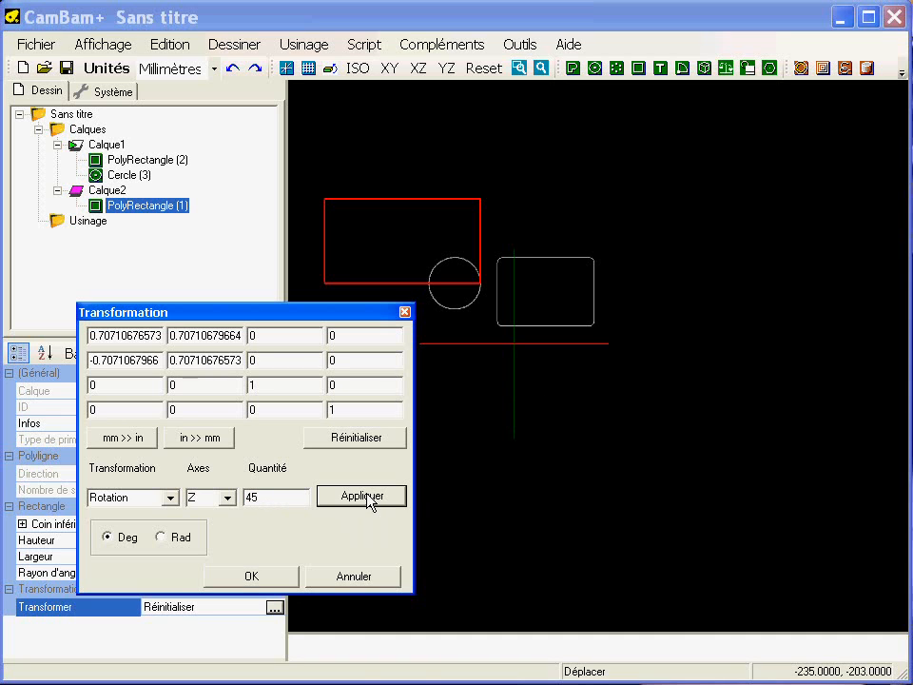
left_click(266, 577)
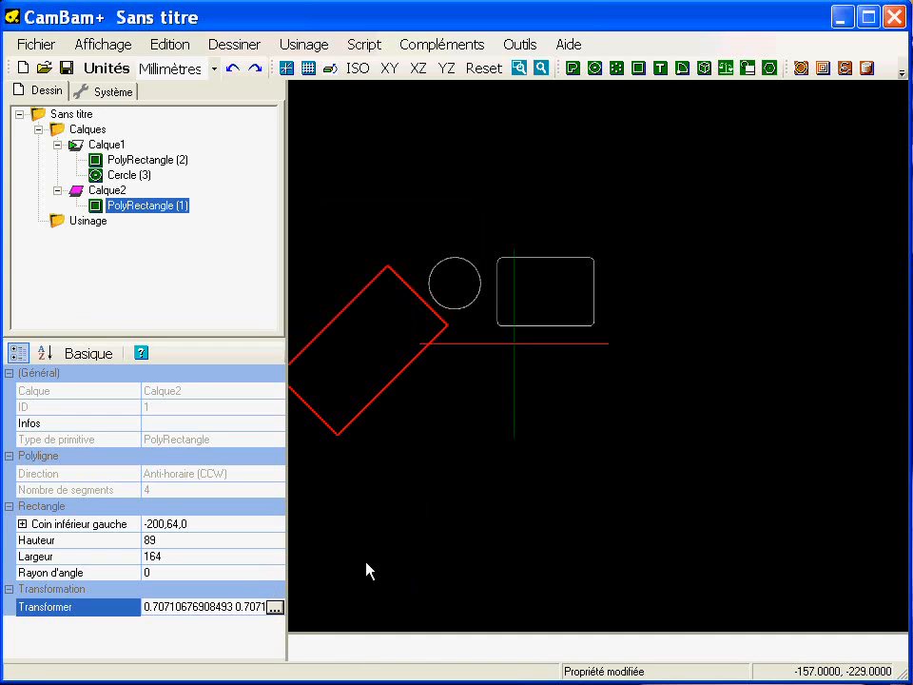
Undo the rotation of the magenta rectangle and deselect it.
left_click(231, 68)
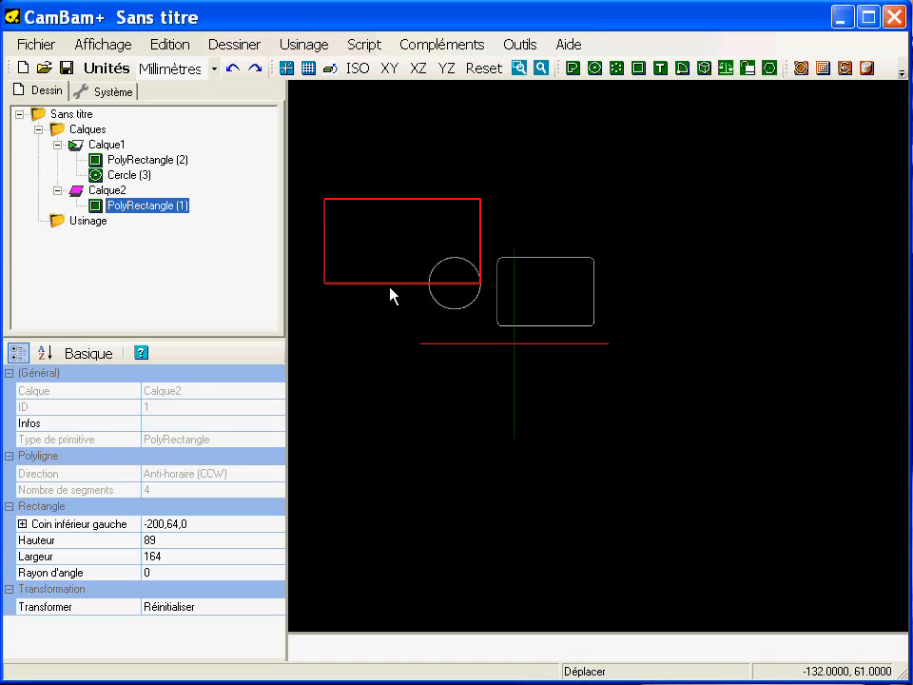
left_click(394, 243)
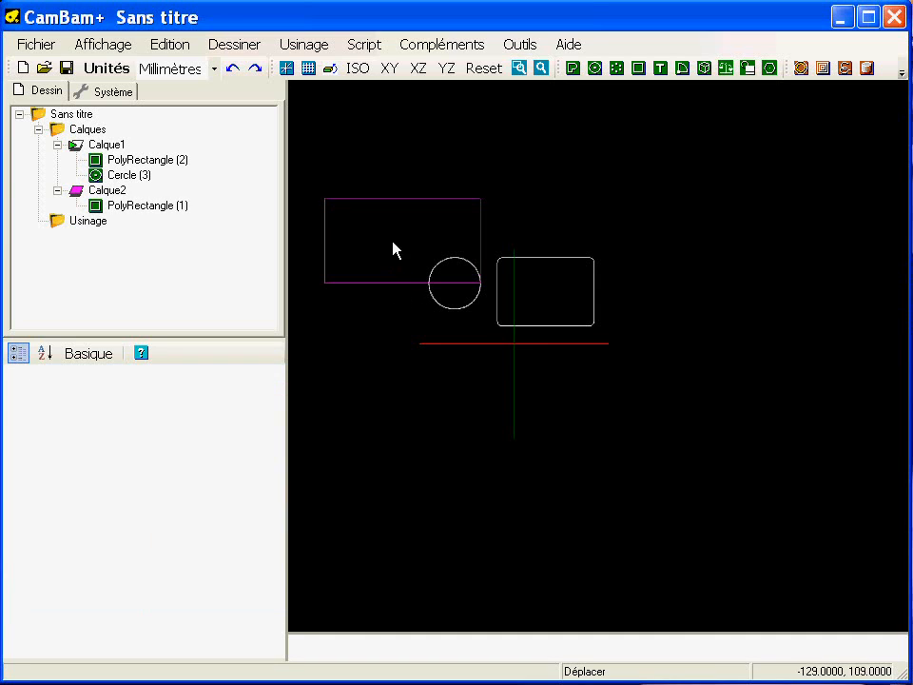
Shift the magenta rectangle back and forth along X and Y in 10 mm steps using numeric displacements.
left_click(392, 284)
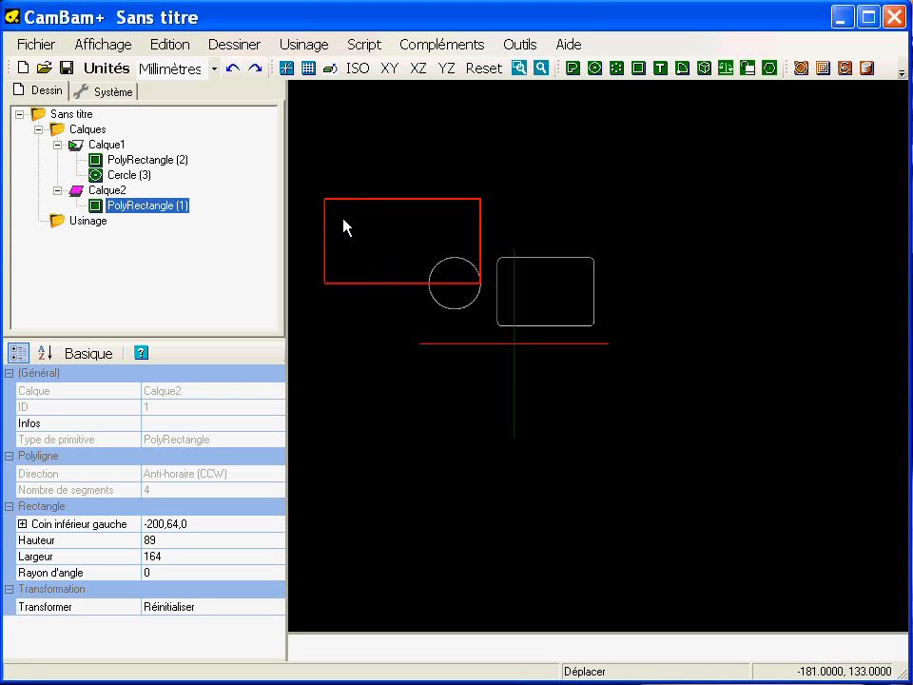
right_click(302, 112)
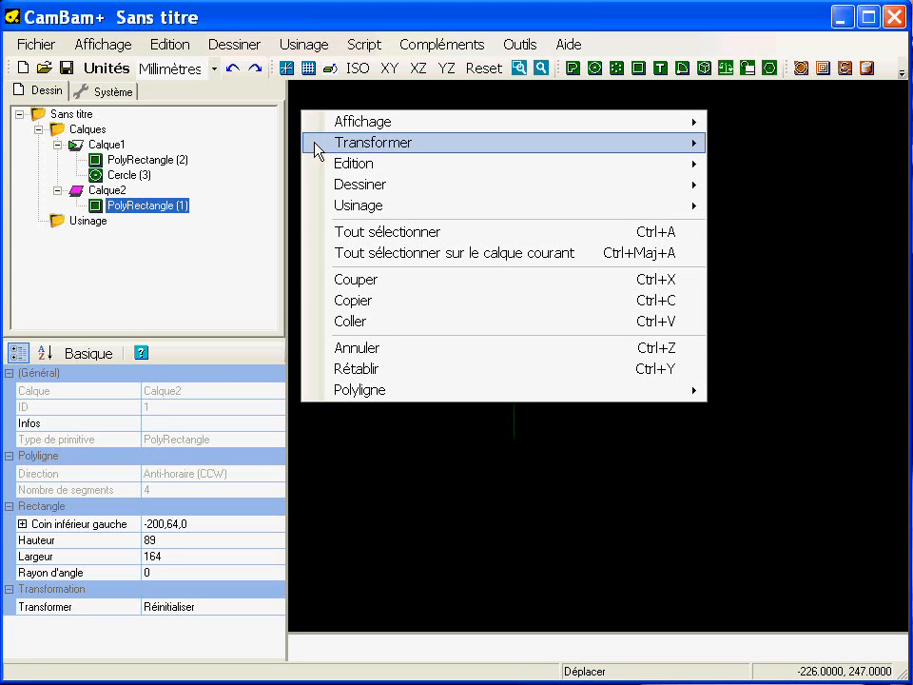
mouse_move(475, 148)
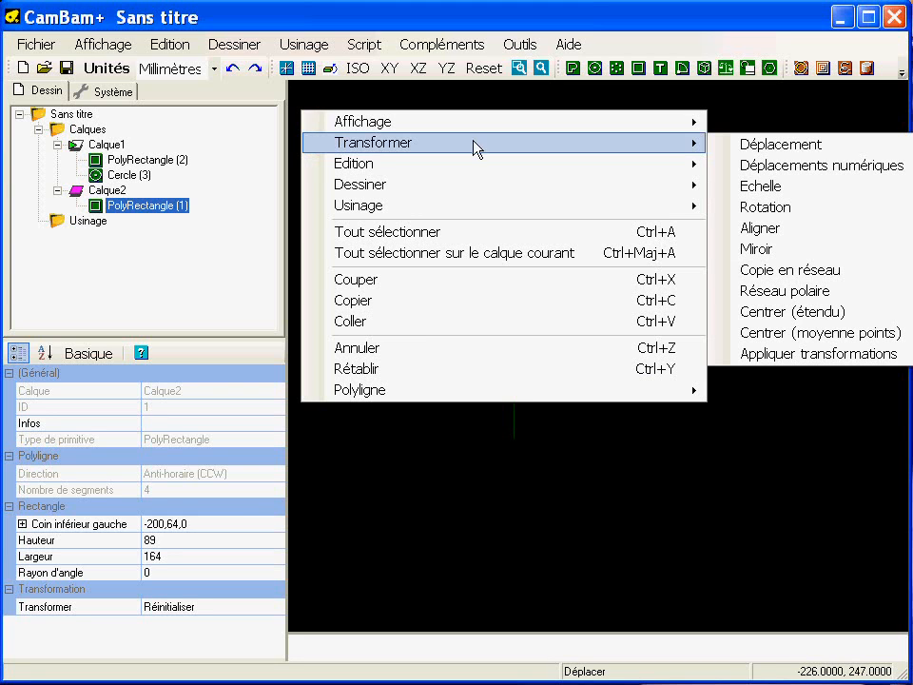
left_click(815, 168)
left_click_drag(909, 27, 197, 359)
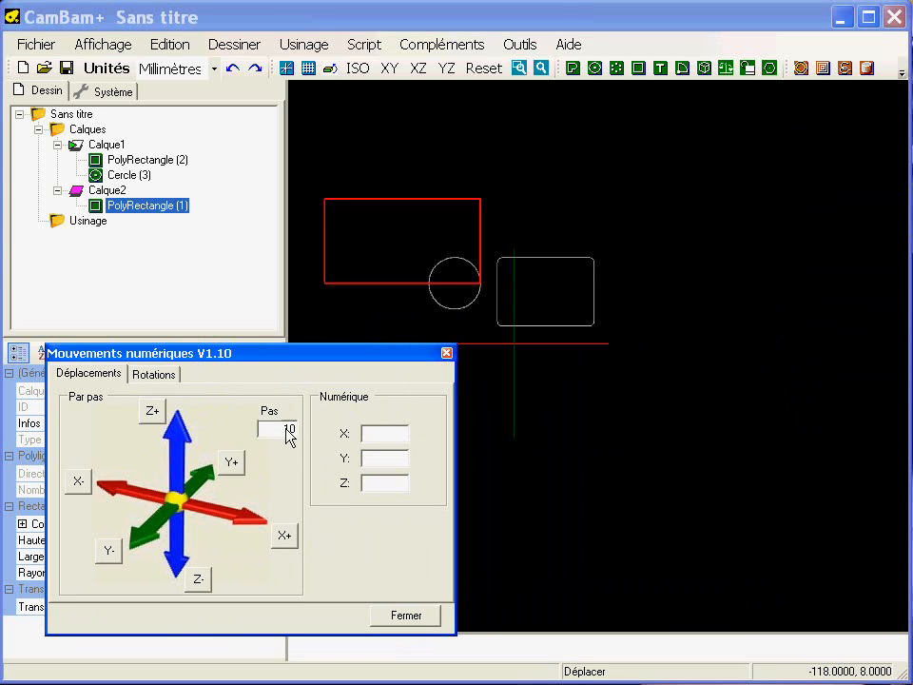
left_click(286, 538)
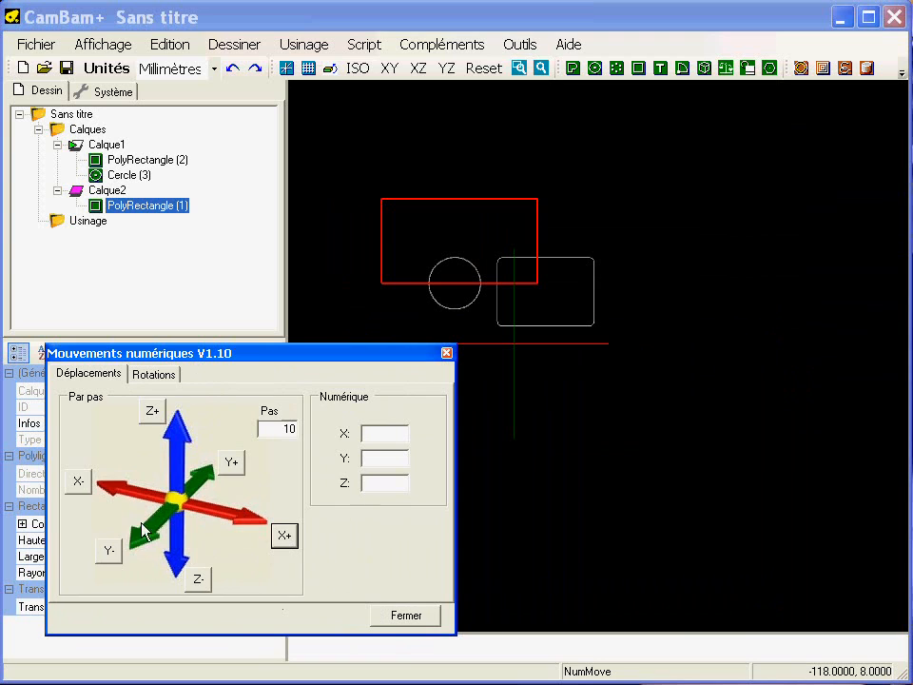
left_click(78, 481)
left_click(233, 464)
left_click(110, 552)
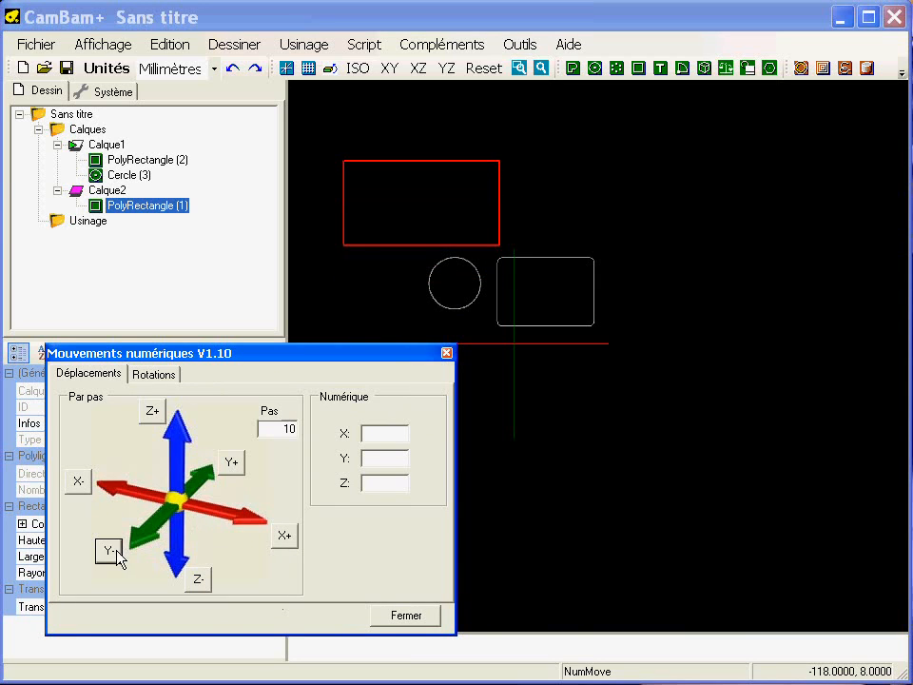
Raise the magenta rectangle along Z in 10 mm steps, then lower it back by the same amount.
left_click_drag(529, 314, 594, 282, "alt")
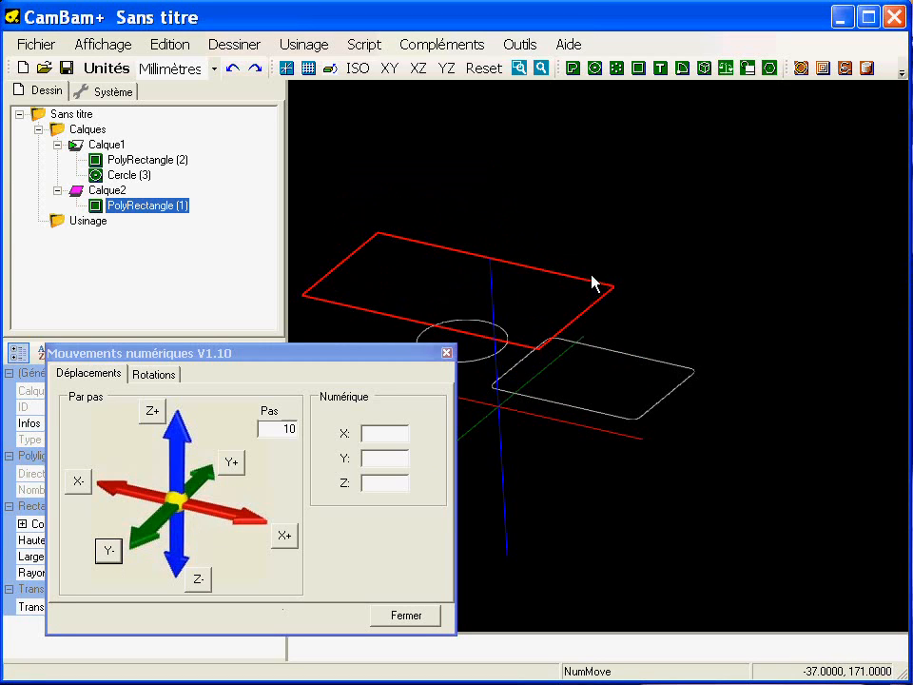
left_click(152, 411)
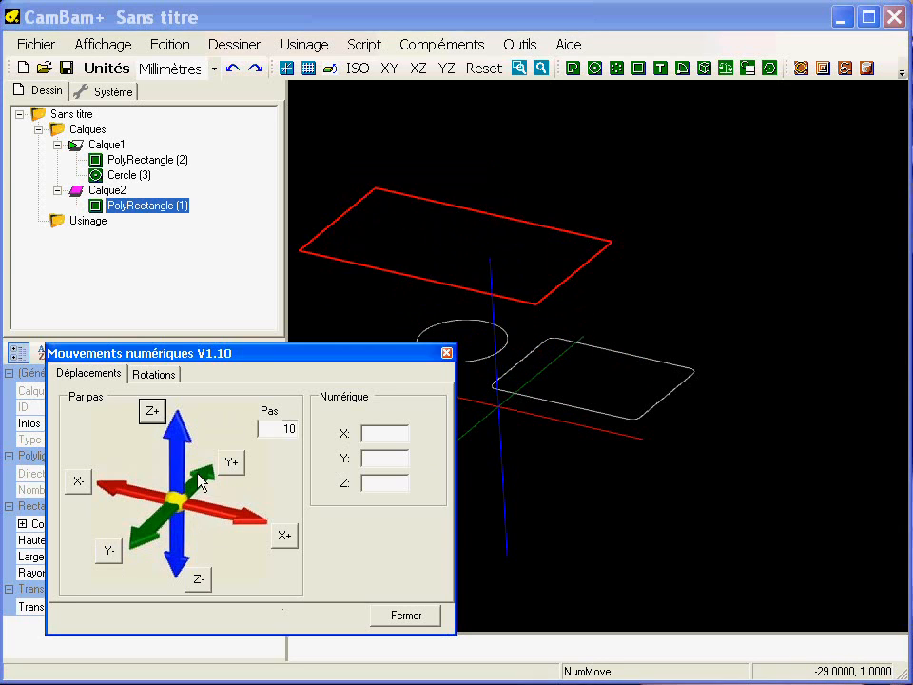
left_click(200, 582)
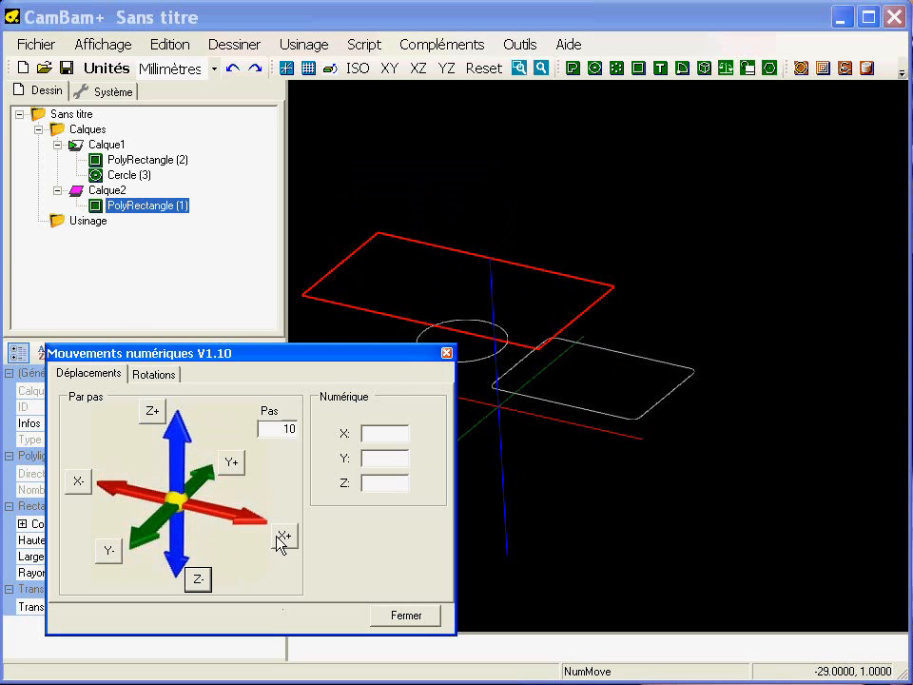
double_click(448, 234, "alt")
middle_click_drag(587, 332, 578, 318)
scroll(547, 260, "down", 2)
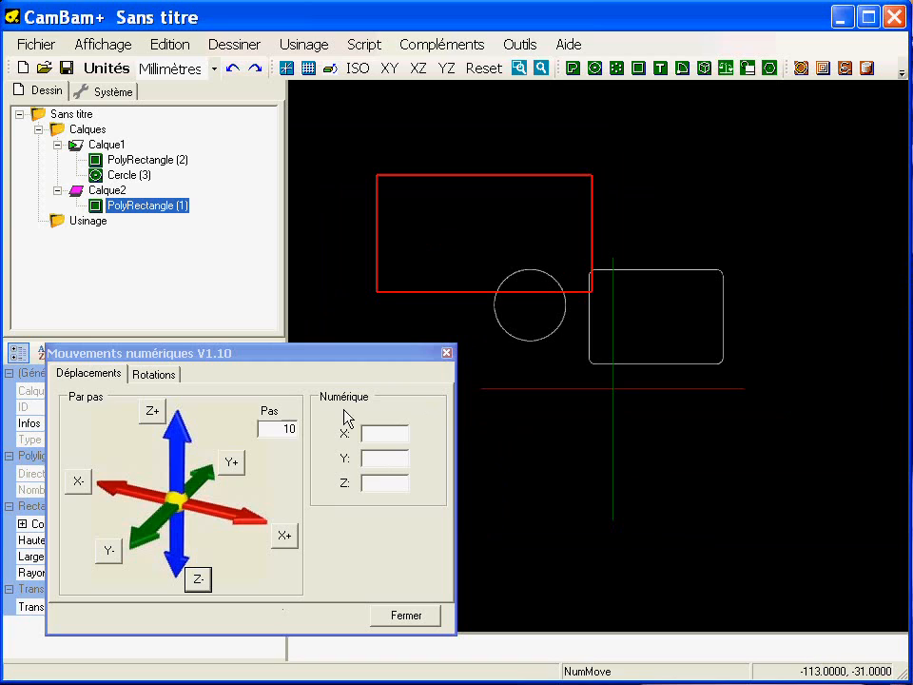
Move the magenta rectangle by exactly 100 mm in the positive X direction using a numeric displacement.
left_click(397, 441)
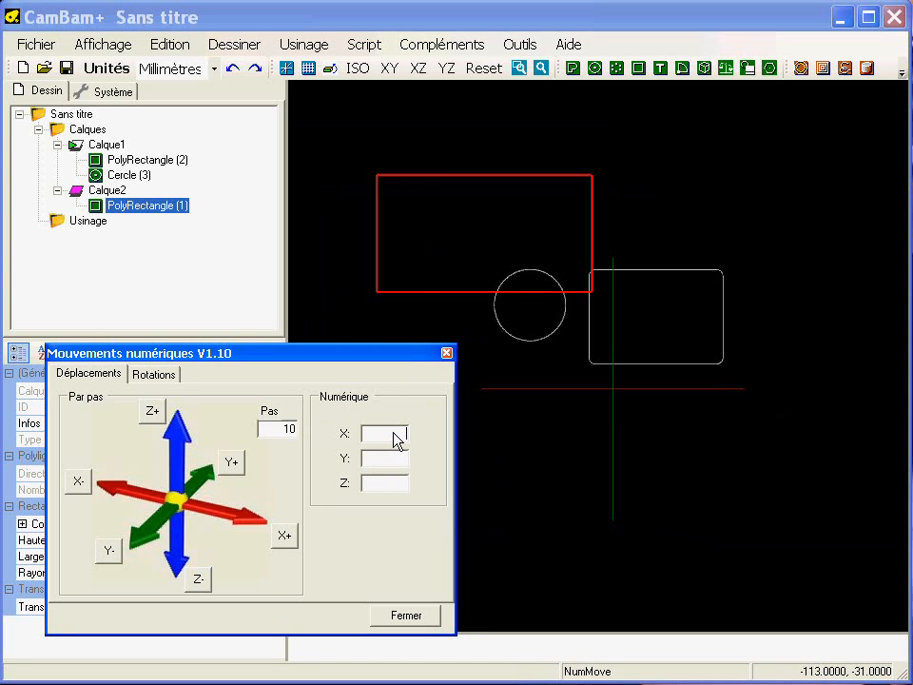
type("100")
key("Return")
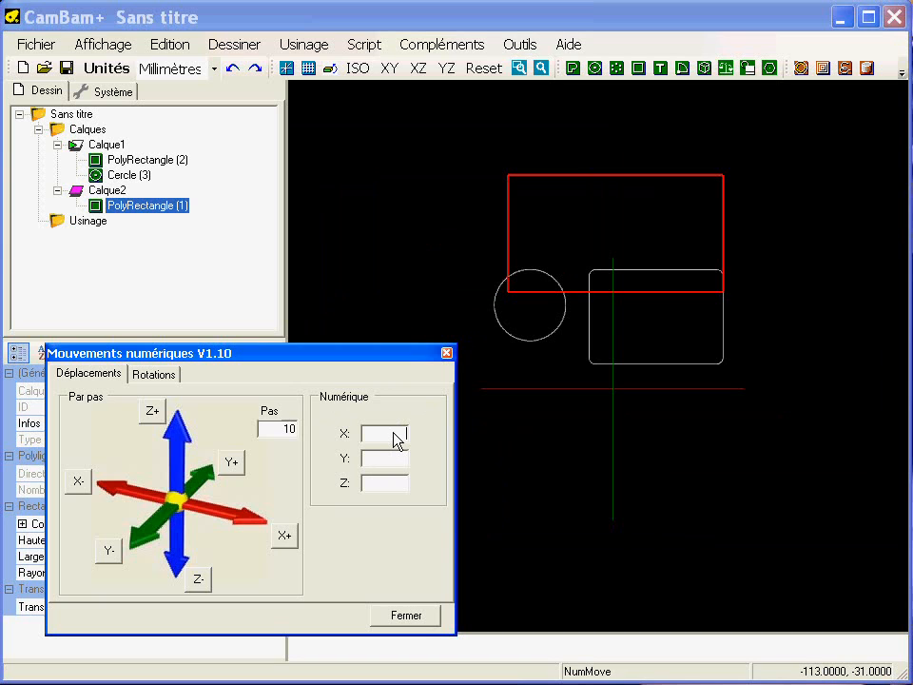
Rotate the magenta rectangle about Z around the origin in 45-degree steps, then rotate it back.
left_click(156, 375)
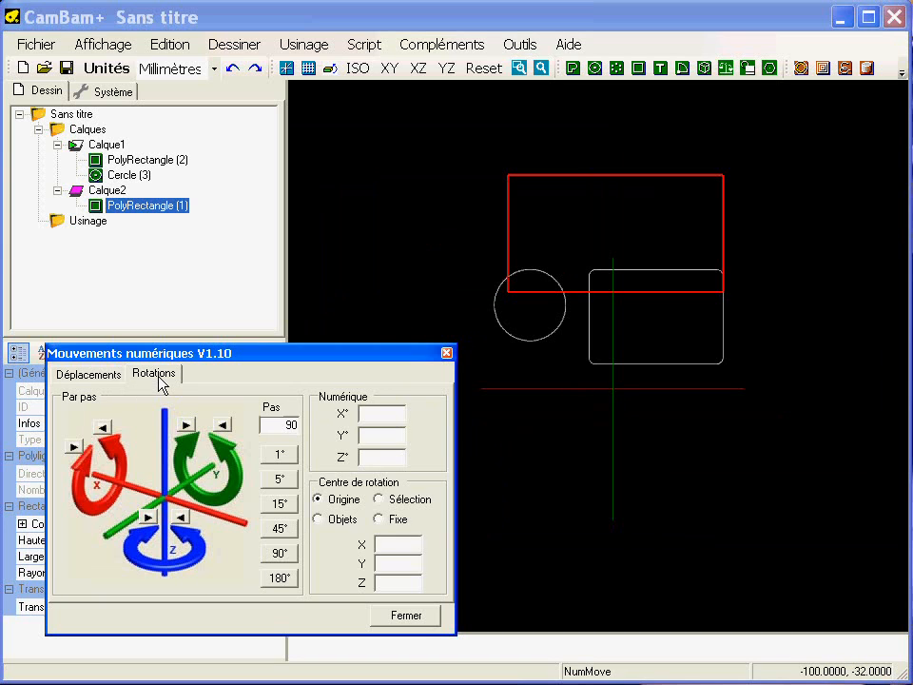
left_click_drag(235, 357, 238, 294)
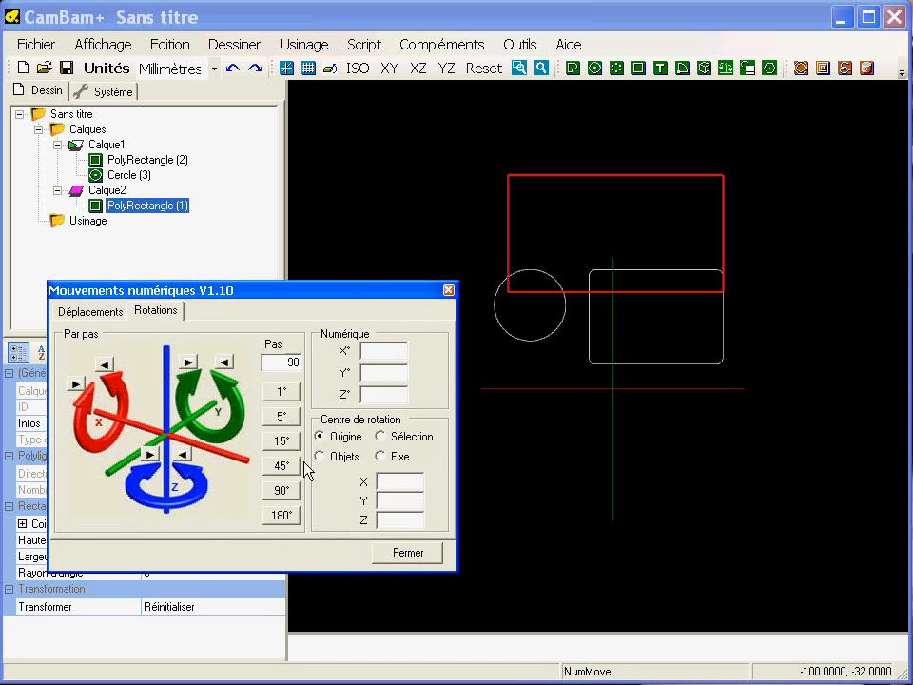
left_click(283, 465)
left_click(184, 457)
left_click(183, 457)
left_click(149, 455)
left_click(149, 455)
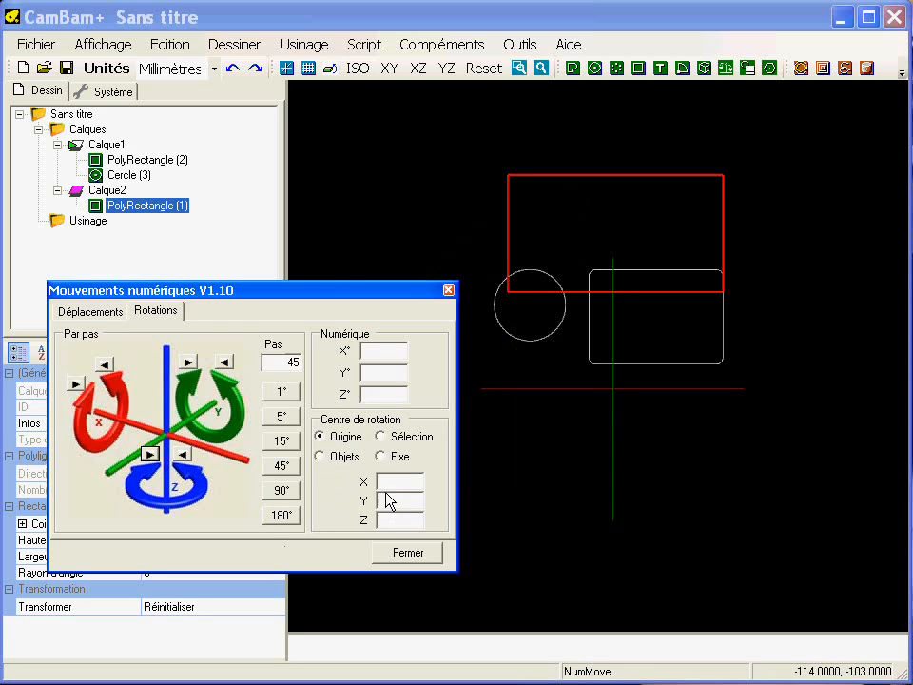
Set the rotation centre to Objets and rotate the magenta rectangle about Z in 45-degree steps and back.
left_click(340, 458)
left_click(182, 454)
left_click(182, 454)
left_click(149, 455)
left_click(149, 454)
Rotate all three shapes together about Z in 45-degree steps and back around the Sélection centre, then choose the Fixe centre and close the numeric movements.
left_click_drag(493, 152, 794, 453)
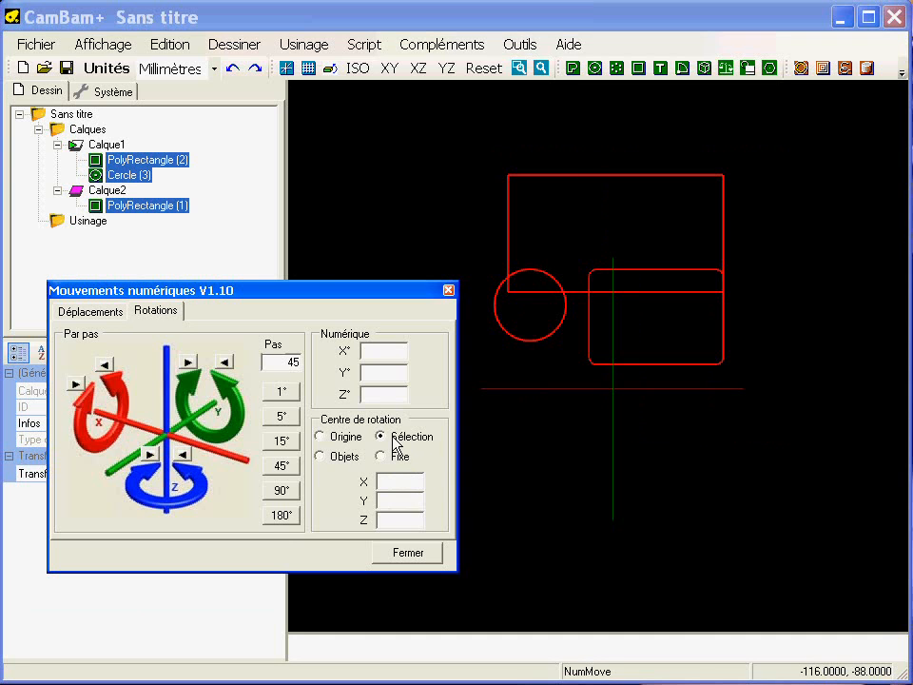
left_click(181, 455)
left_click(181, 454)
left_click(149, 454)
left_click(150, 455)
left_click(566, 328)
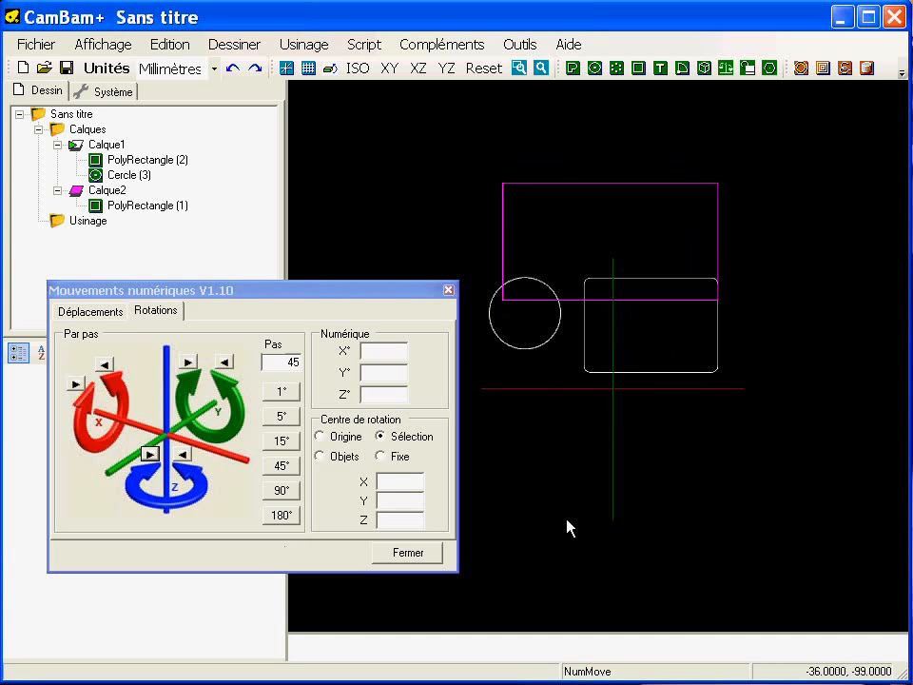
left_click(397, 458)
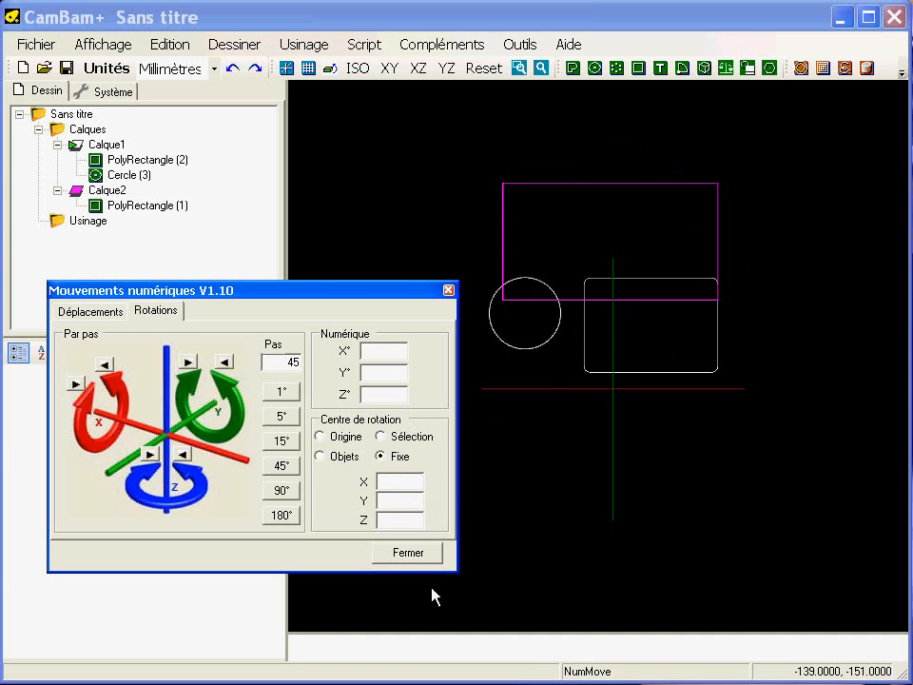
left_click(414, 560)
Delete all three shapes from the drawing.
middle_click_drag(555, 330, 589, 381)
scroll(492, 411, "up", 1)
left_click_drag(321, 121, 744, 465)
key("Delete")
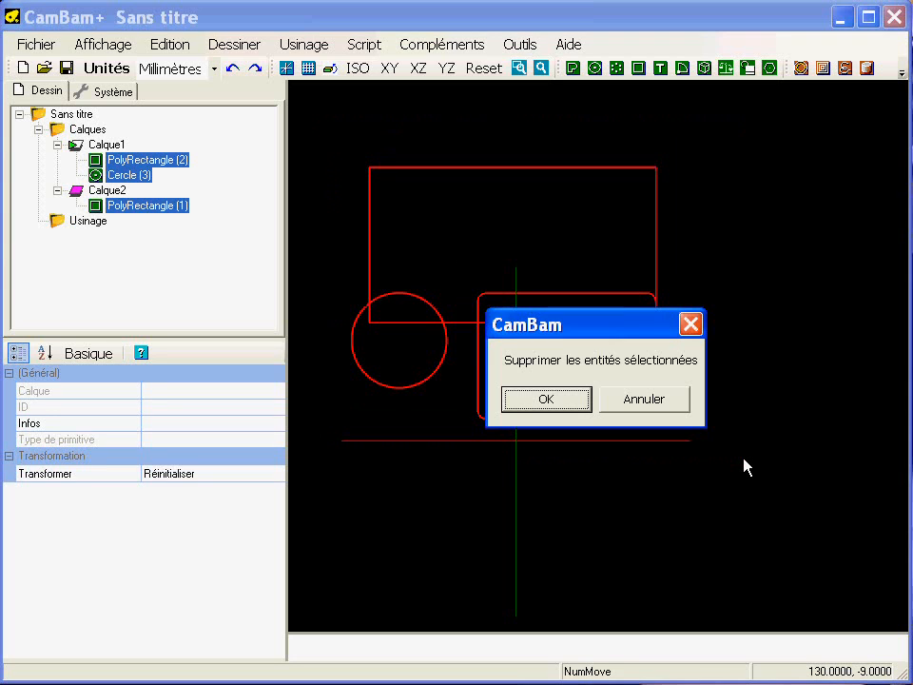
key("Return")
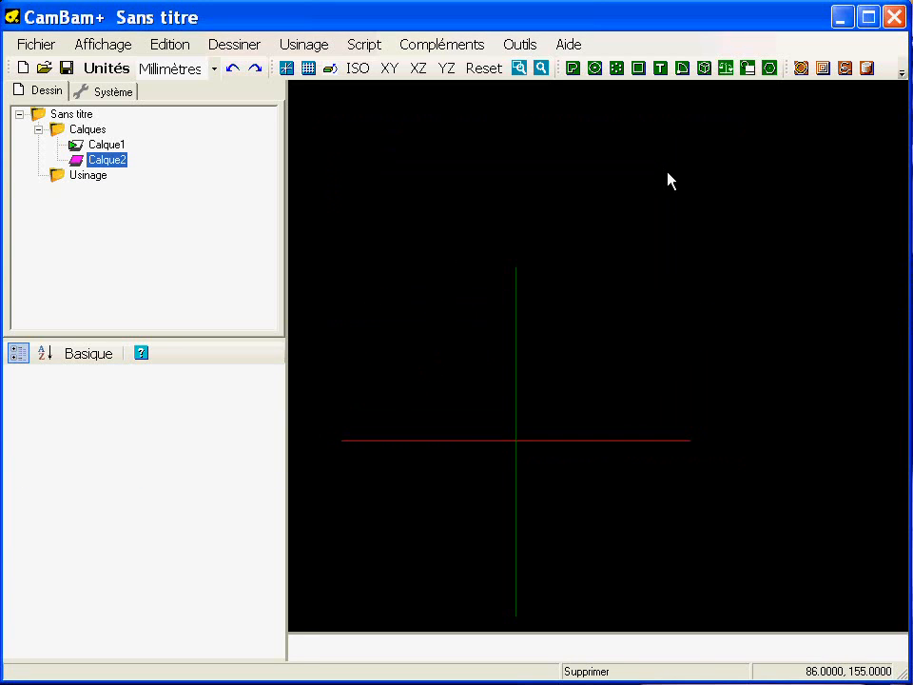
Draw an open zigzag polyline of five segments above the X axis, ending just below it on the positive side.
left_click(574, 69)
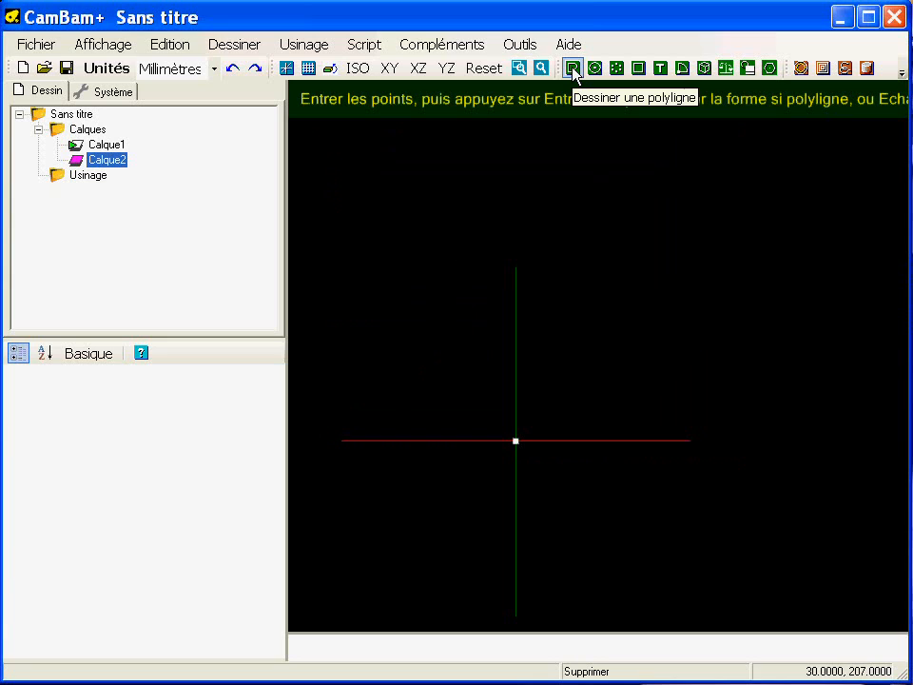
left_click(340, 351)
left_click(422, 202)
left_click(449, 319)
left_click(565, 254)
left_click(664, 334)
left_click(684, 454)
key("Return")
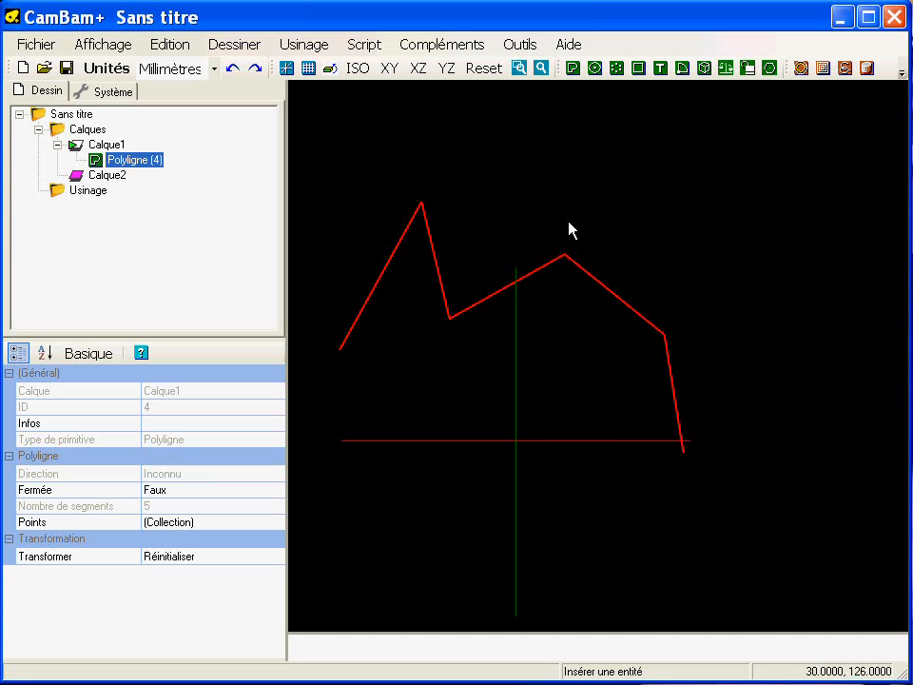
Edit the polyline by moving its third and fourth points upward, the third one above the second.
double_click(499, 293)
left_click_drag(448, 320, 491, 167)
left_click_drag(566, 255, 645, 175)
key("Return")
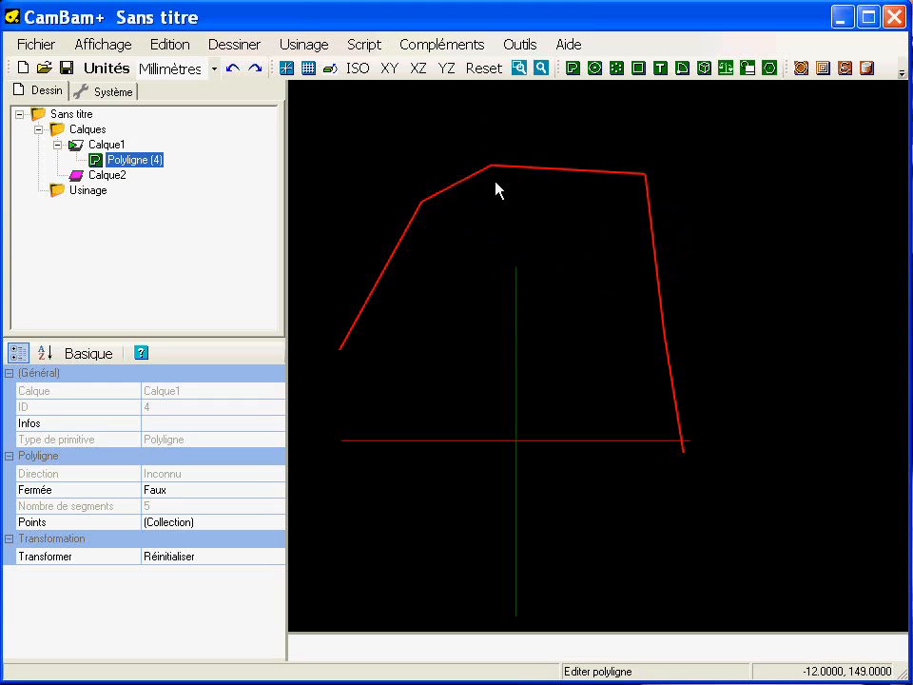
Edit the polyline again and move its third point down to about -35,84.
right_click(306, 120)
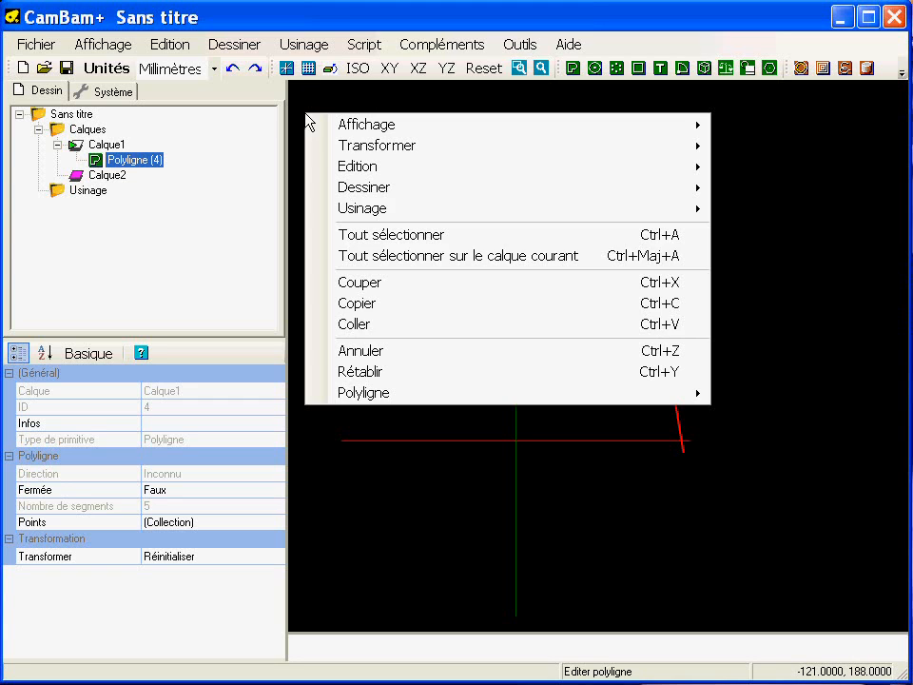
mouse_move(367, 392)
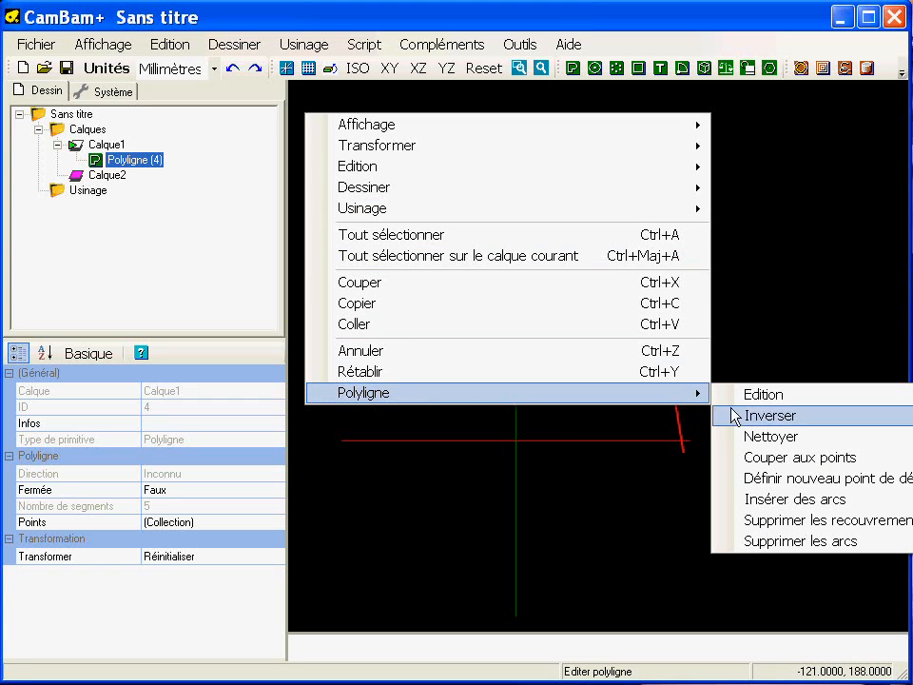
left_click(822, 399)
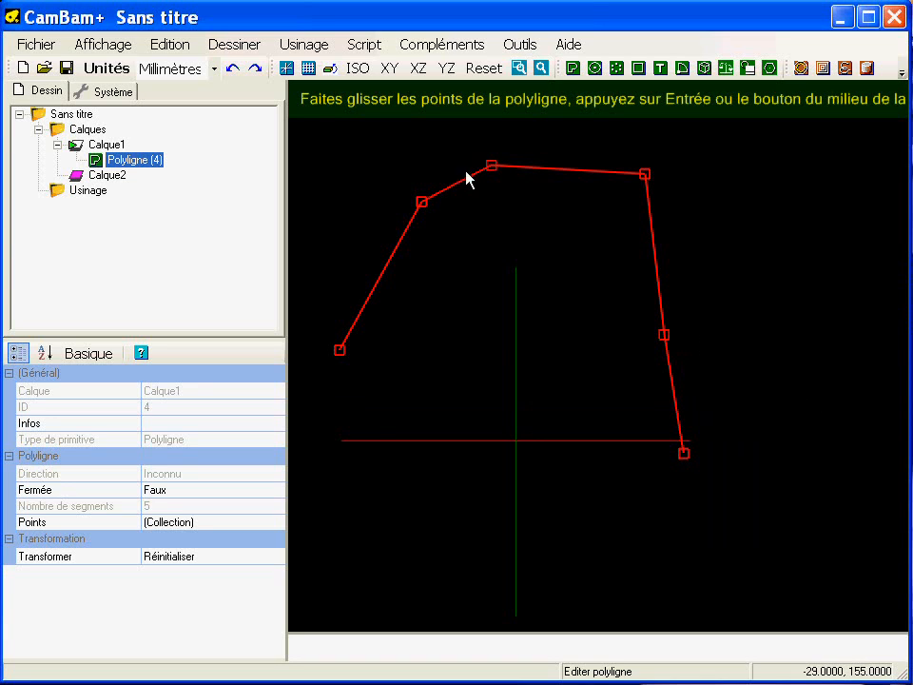
left_click_drag(492, 166, 455, 294)
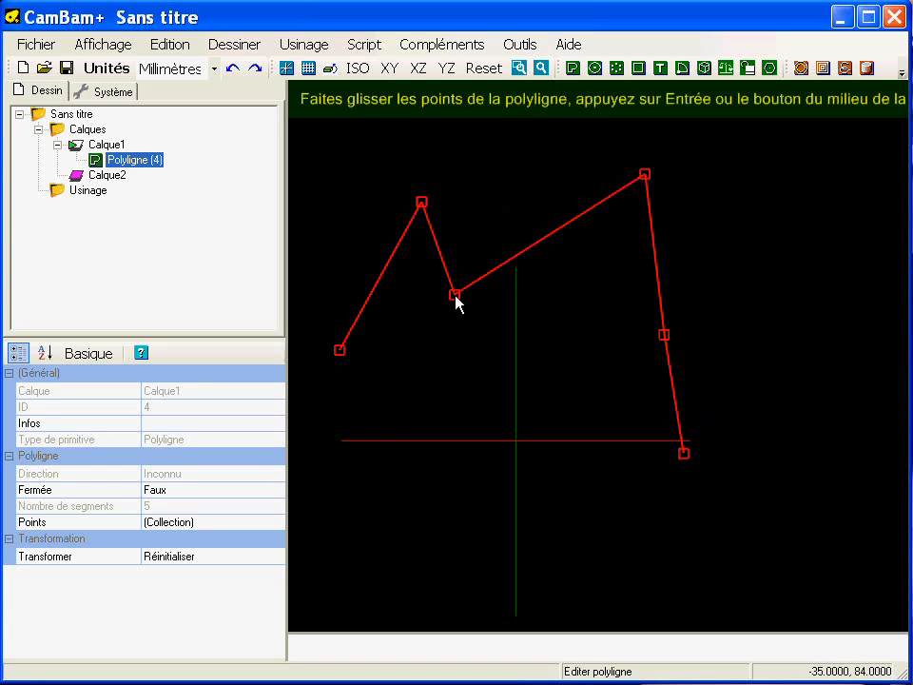
middle_click(595, 246)
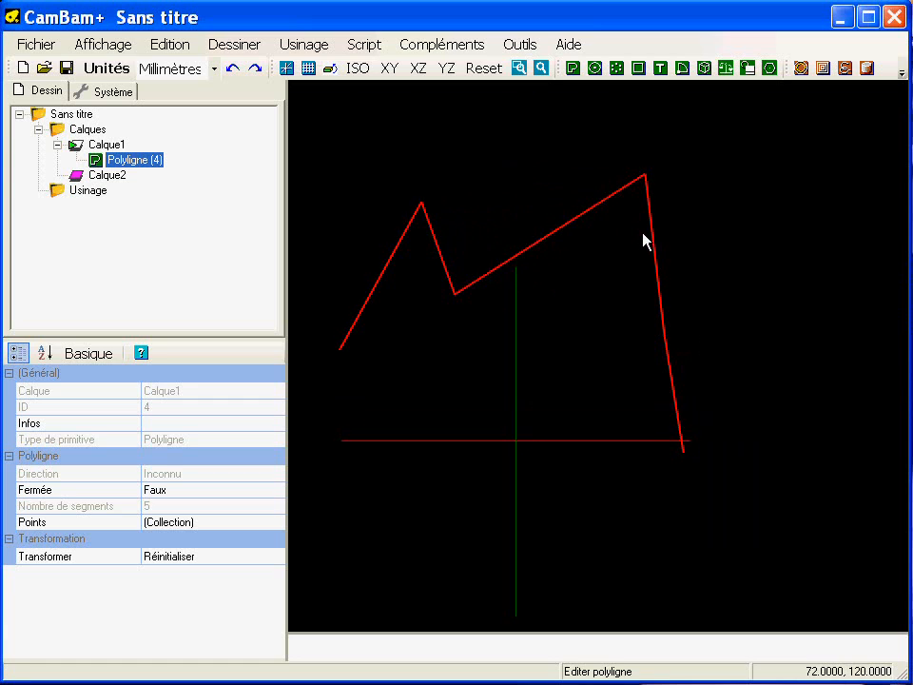
Draw an arc beside the polyline with a radius of about 57 mm and a sweep of about 163 degrees, trying its inverted direction before placing it.
scroll(643, 234, "down", 2)
middle_click_drag(705, 232, 654, 224)
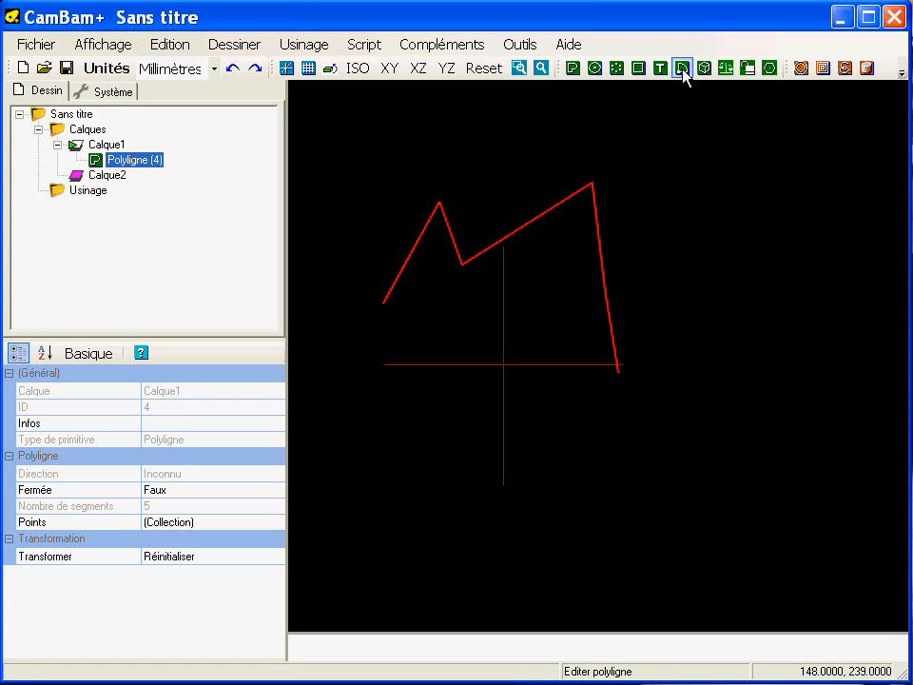
left_click(683, 70)
left_click(652, 208)
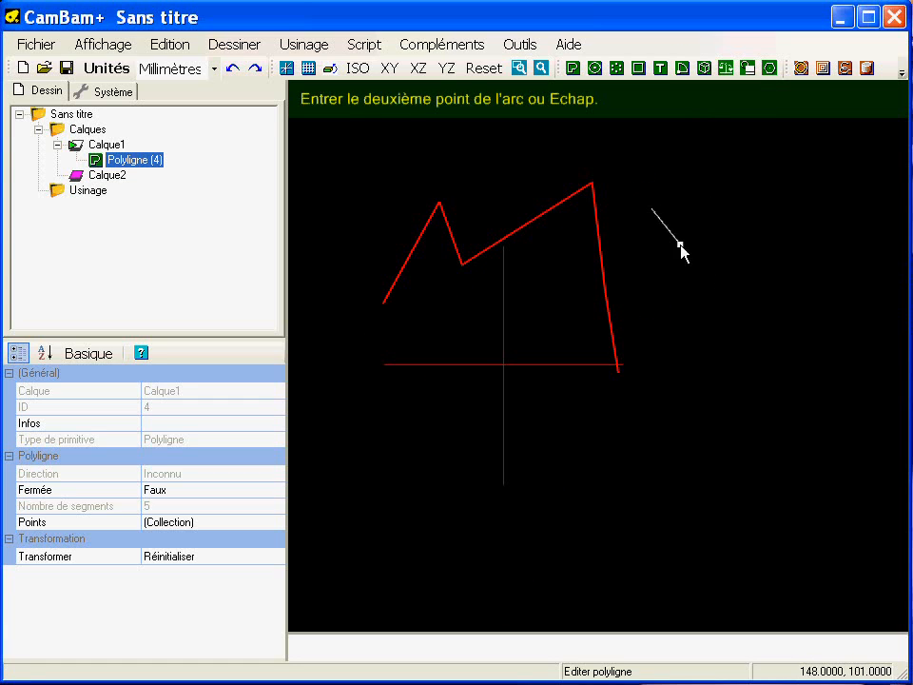
left_click(738, 313)
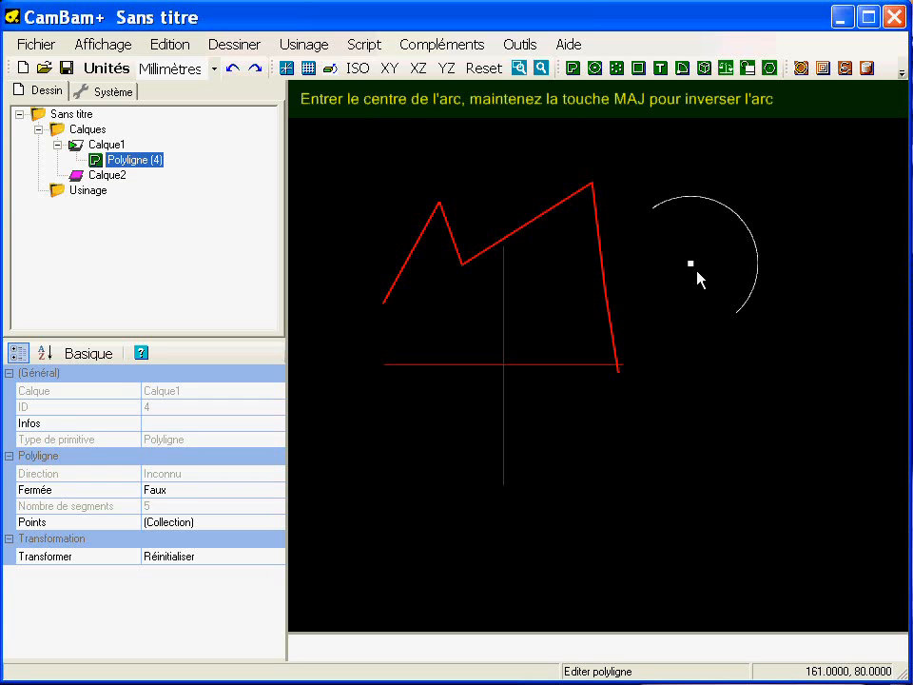
key("shift")
key("shift")
key("shift")
key("shift")
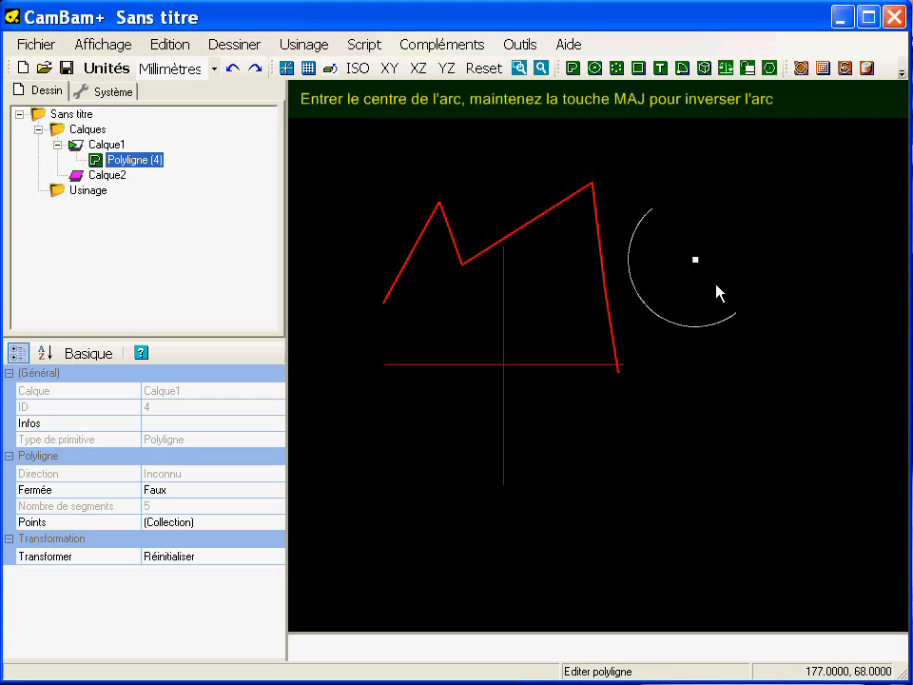
left_click(705, 296)
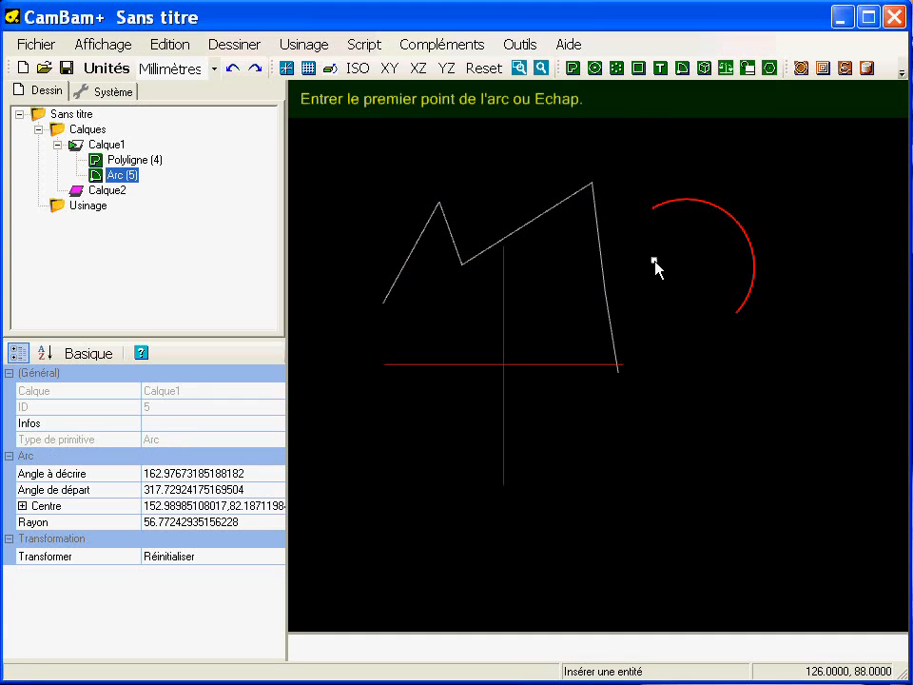
key("Escape")
Move the arc so its starting end lies near the polyline's lower end, with its centre at about 129,-60.
left_click_drag(701, 202, 671, 381, "shift")
scroll(623, 373, "up", 5)
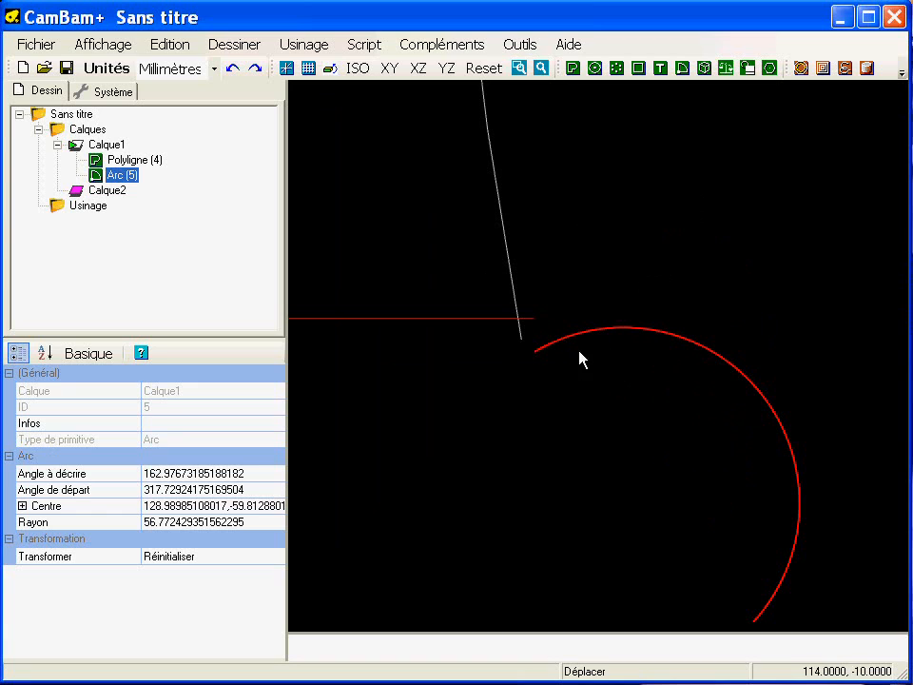
scroll(534, 335, "up", 1)
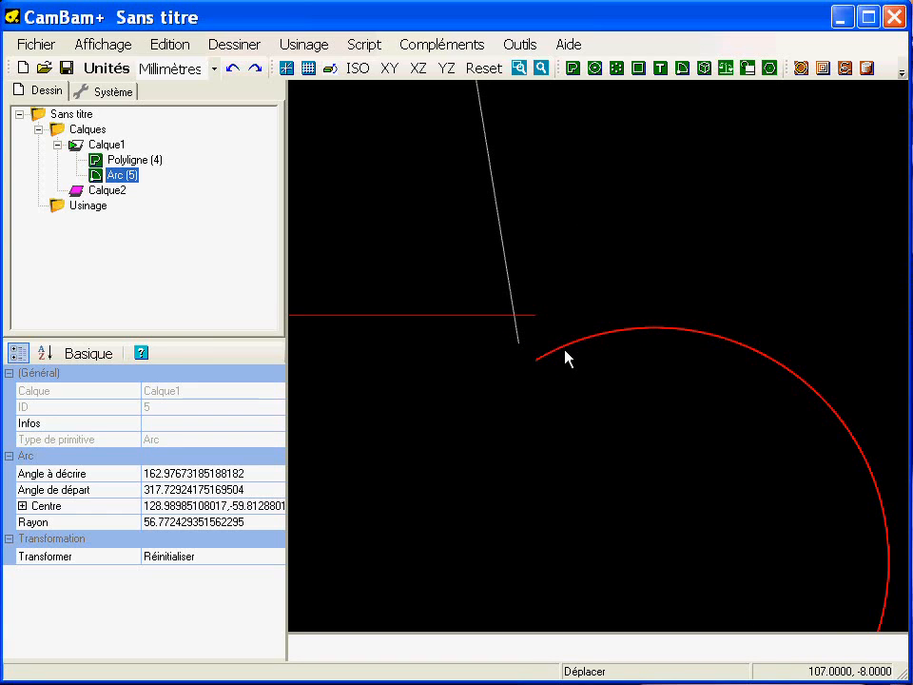
Turn off grid snapping and move the arc by its starting end exactly onto the polyline's lower endpoint.
key("m")
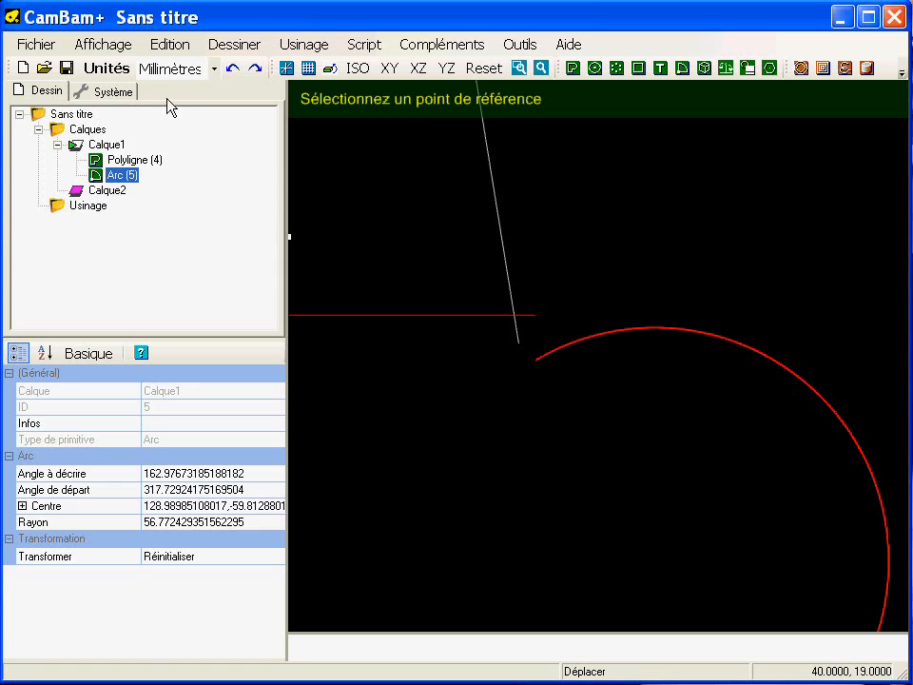
left_click(98, 44)
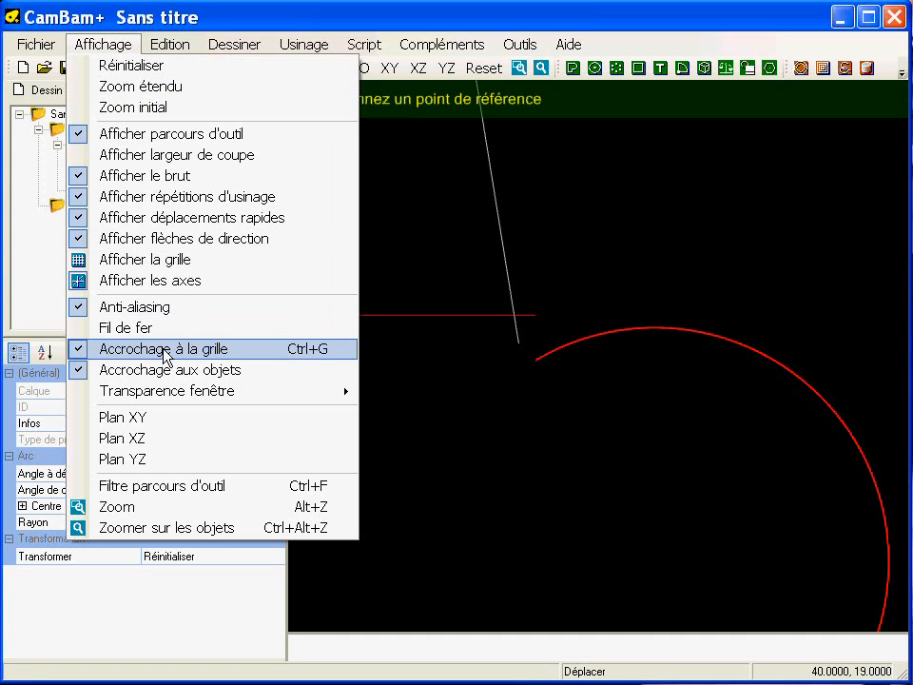
left_click(163, 350)
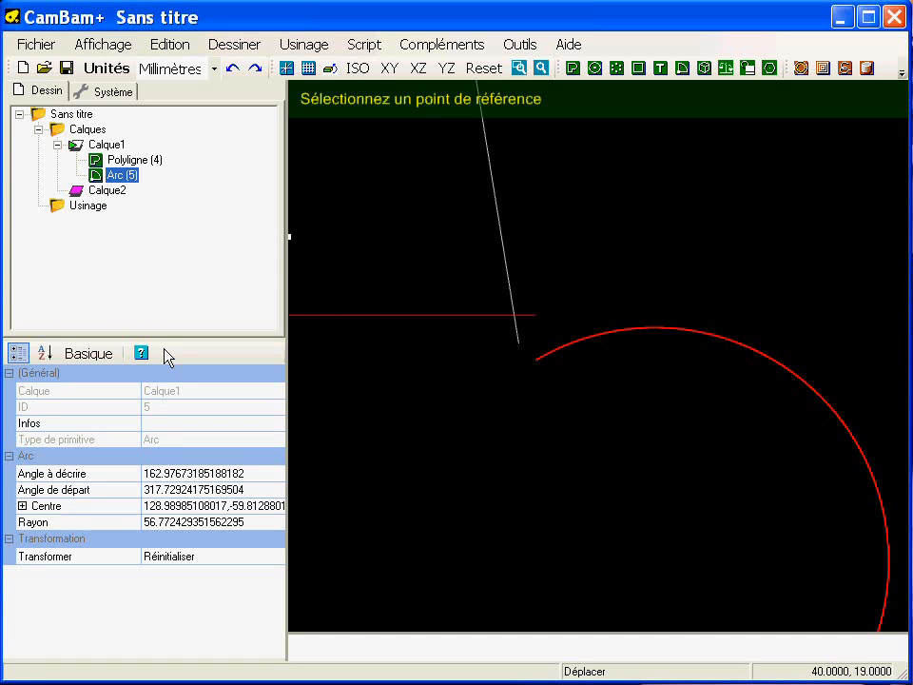
left_click(537, 361)
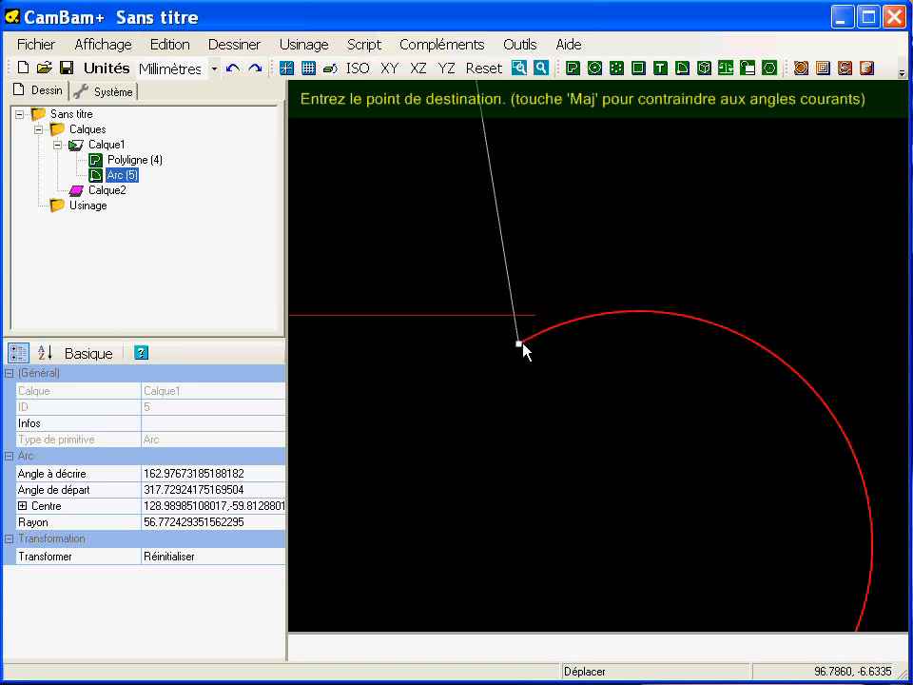
left_click(521, 344)
scroll(519, 328, "down", 3)
middle_click_drag(544, 303, 650, 362)
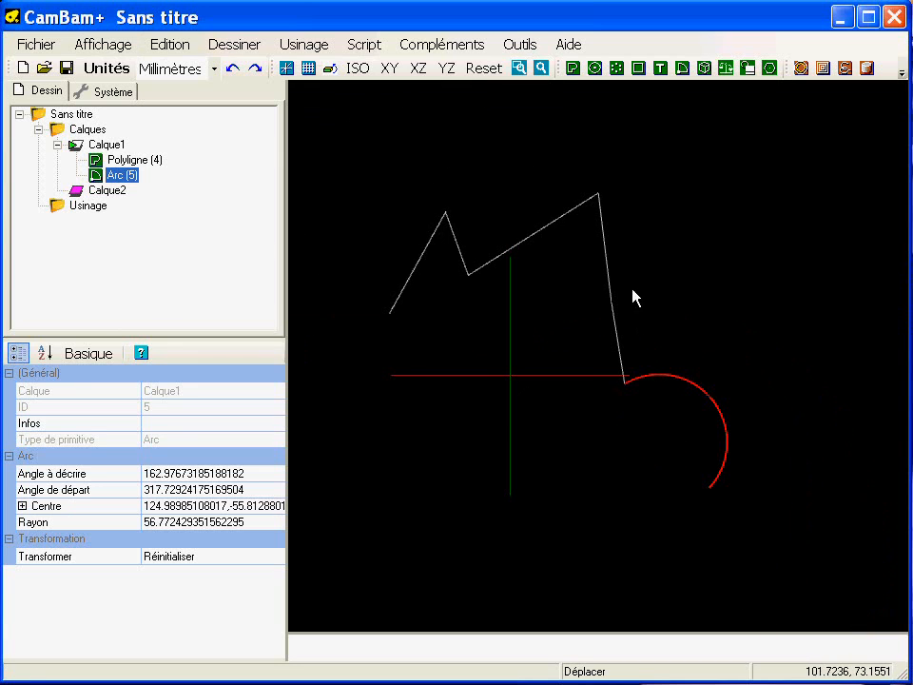
Select the polyline and the arc together and join them with a joining tolerance of 0.1.
left_click(612, 283)
left_click(676, 378)
left_click(612, 290, "ctrl")
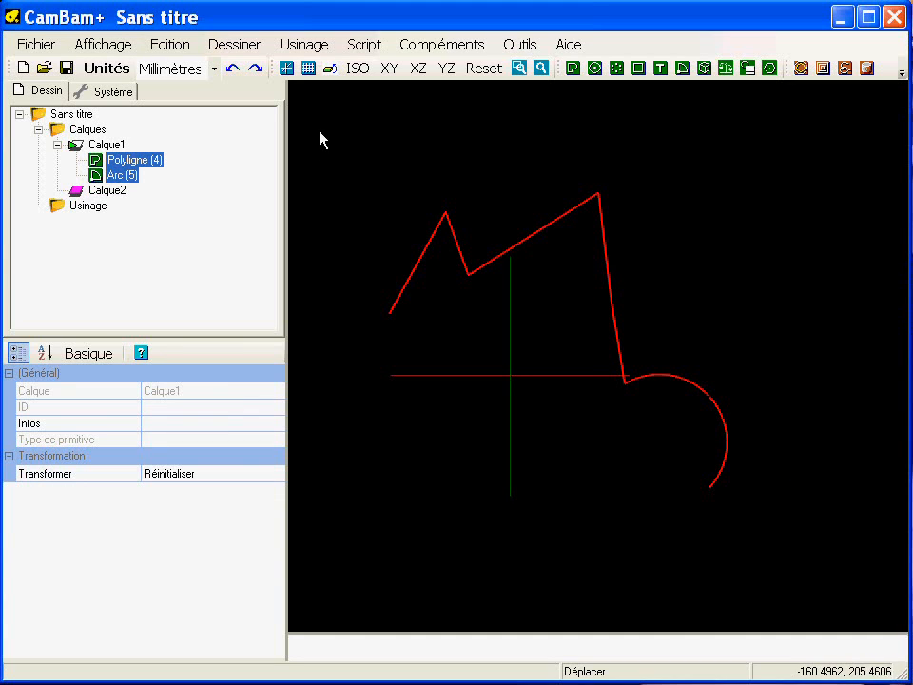
right_click(297, 107)
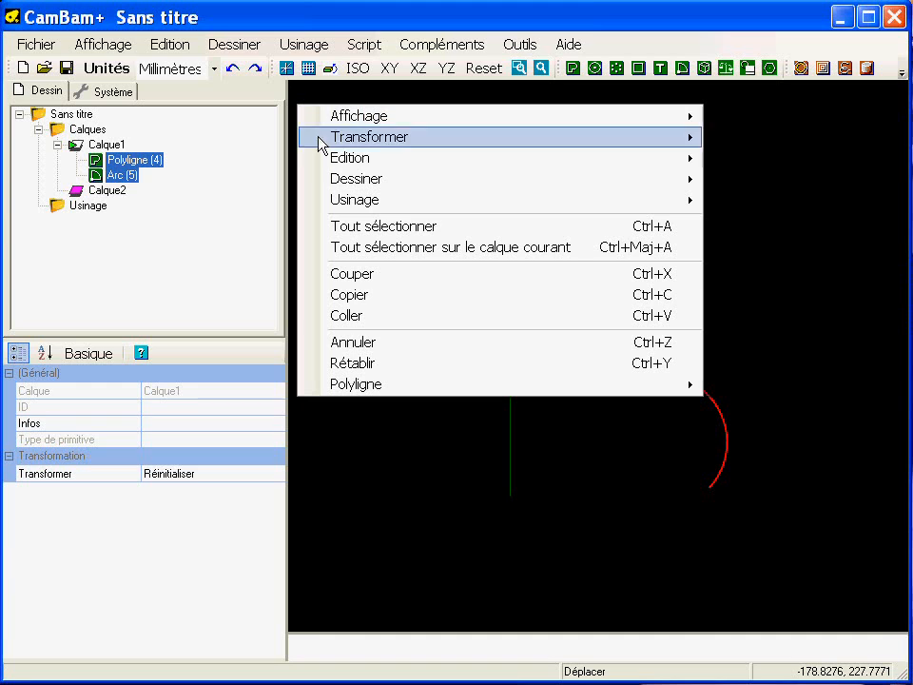
mouse_move(337, 157)
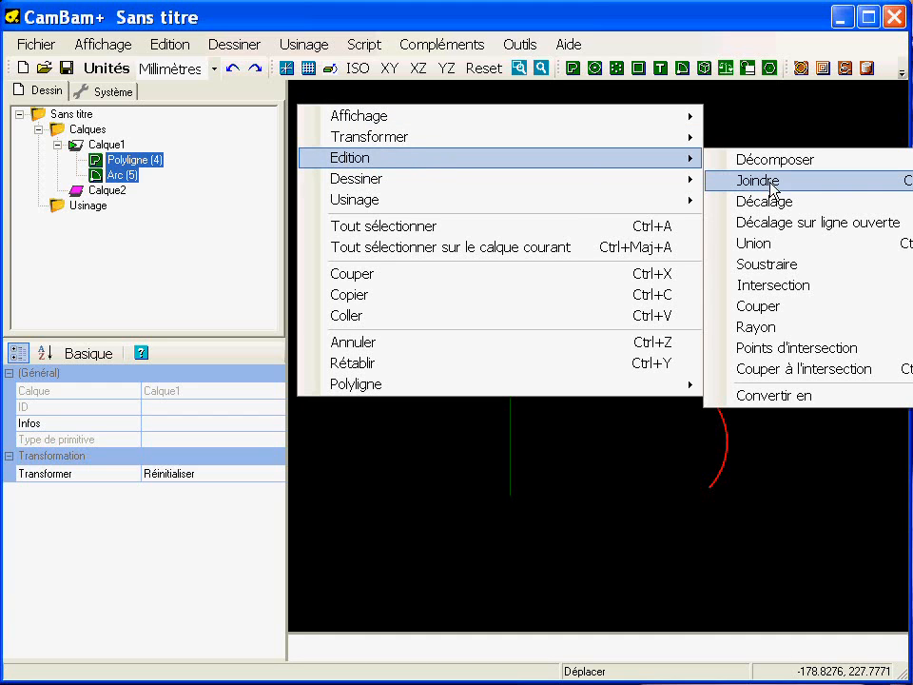
left_click(845, 197)
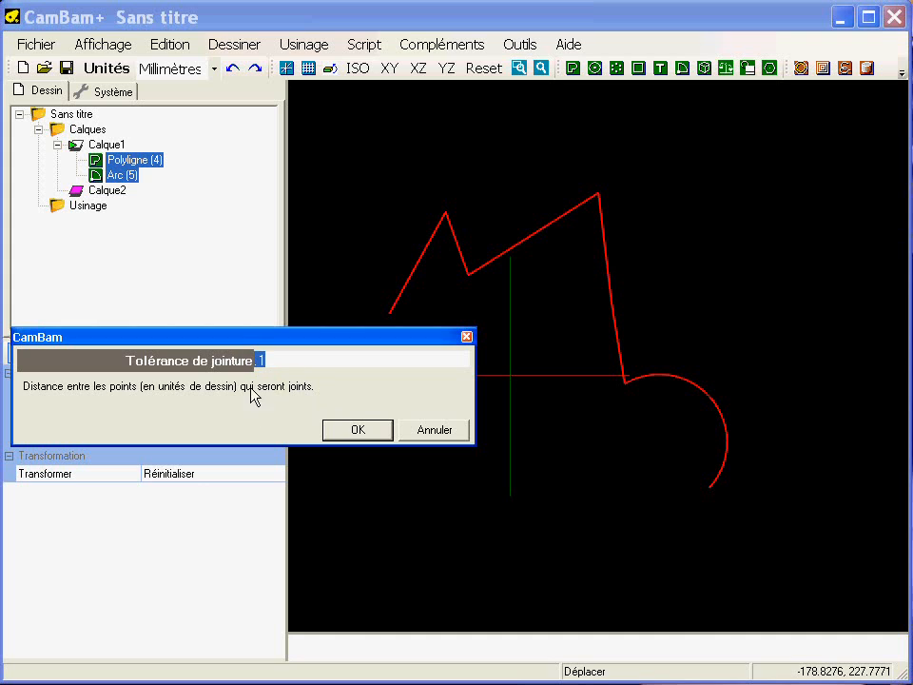
left_click(338, 434)
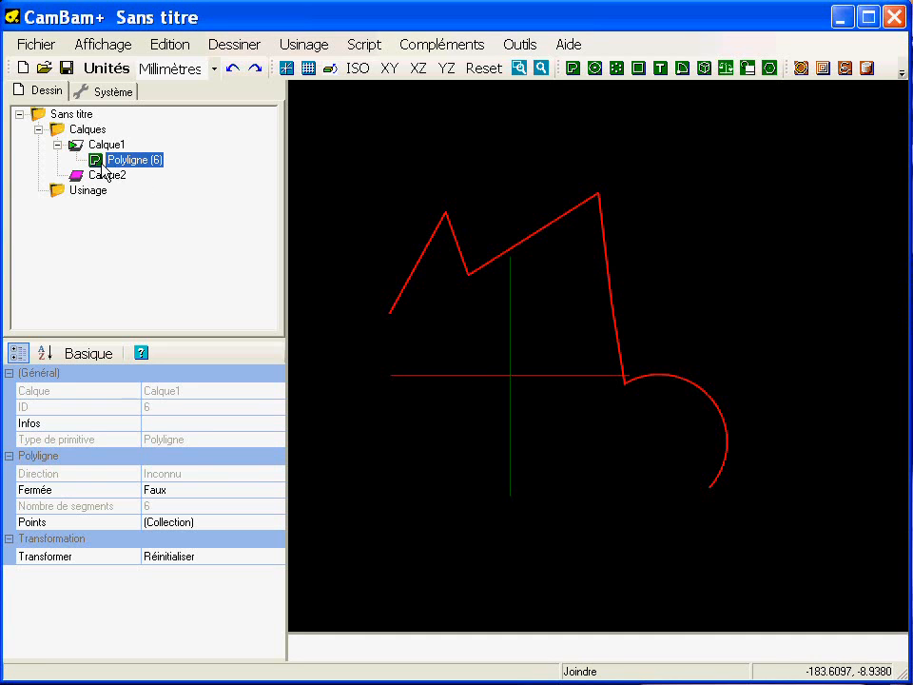
Edit the joined polyline by moving the point where the arc begins and the point above it outward, to the upper right.
left_click(469, 342)
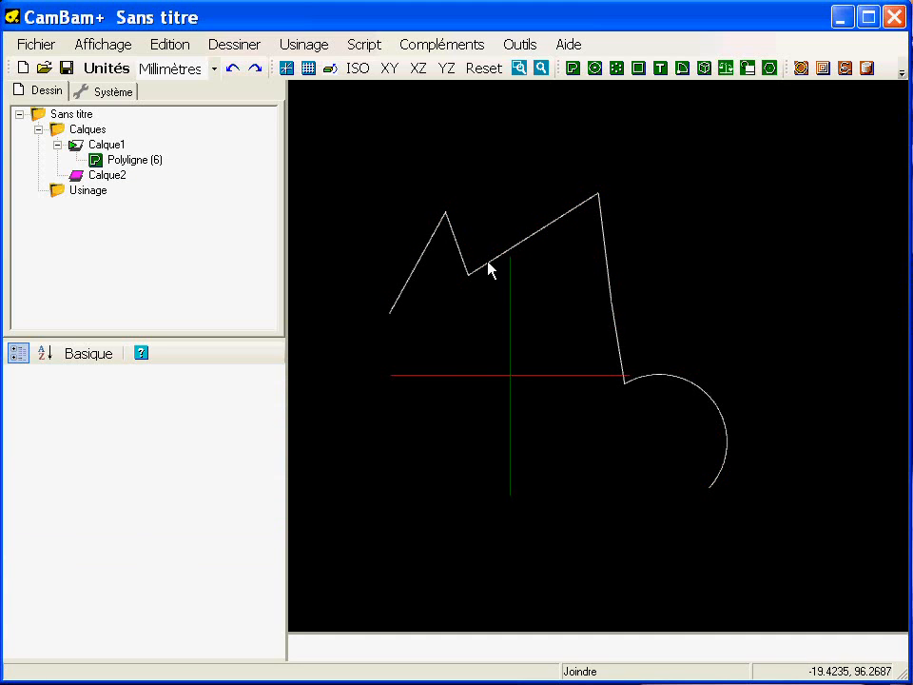
double_click(487, 262)
left_click_drag(625, 385, 683, 366)
left_click_drag(619, 300, 666, 247)
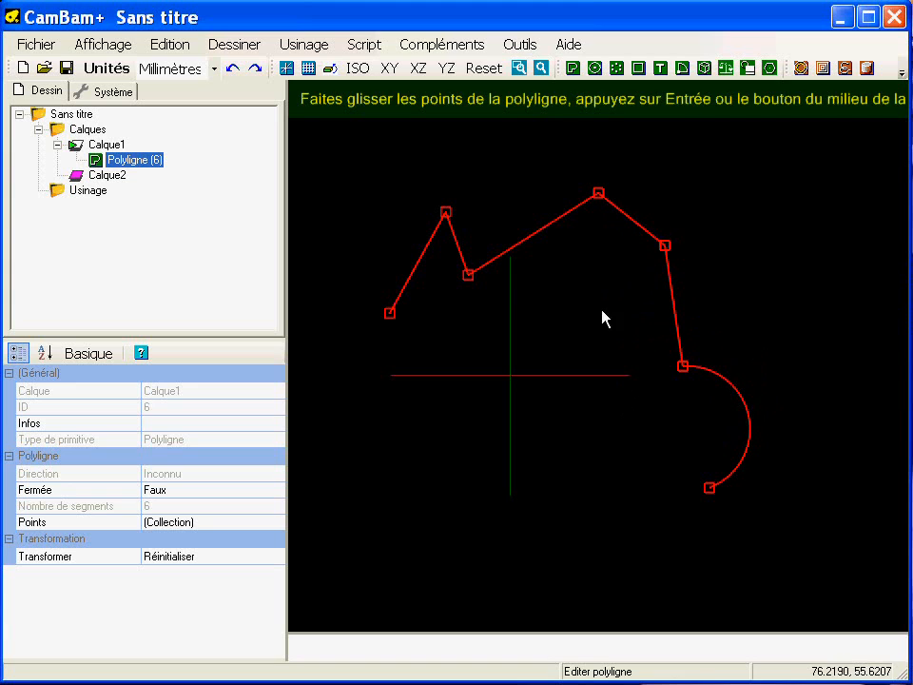
key("Return")
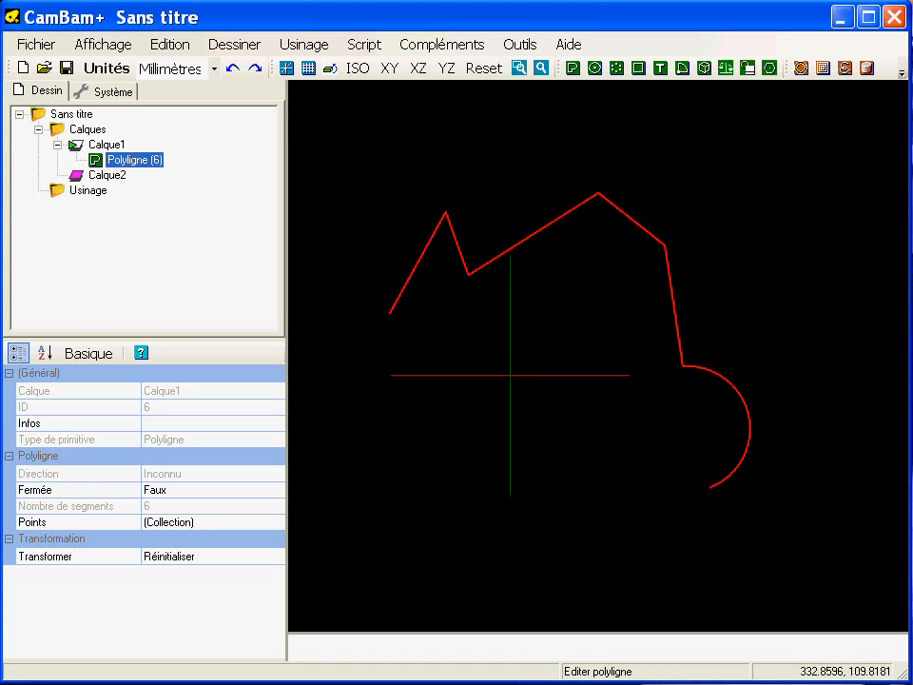
left_click(459, 350)
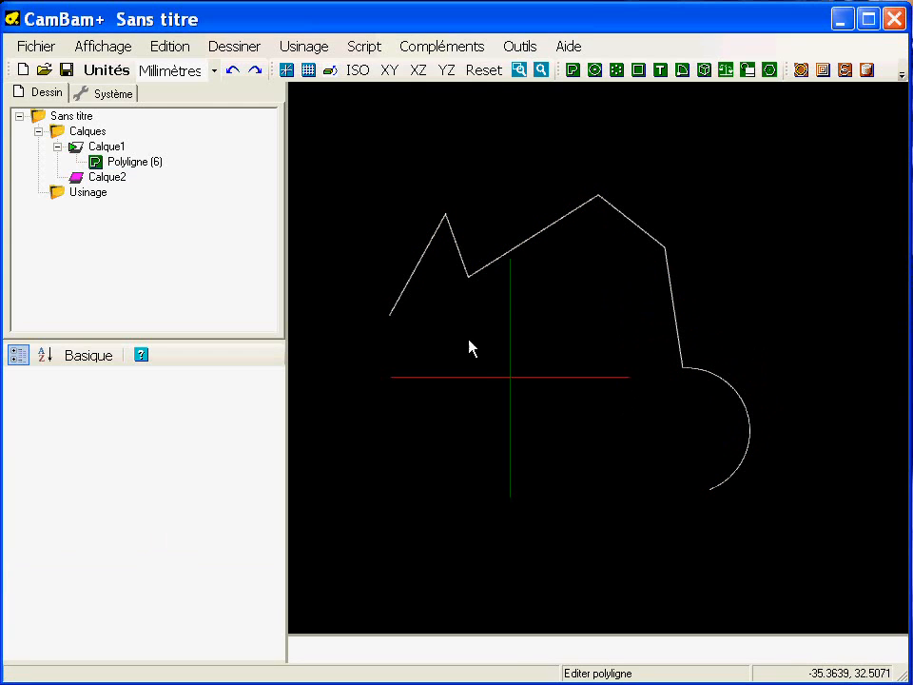
Delete the joined polyline.
left_click(476, 279)
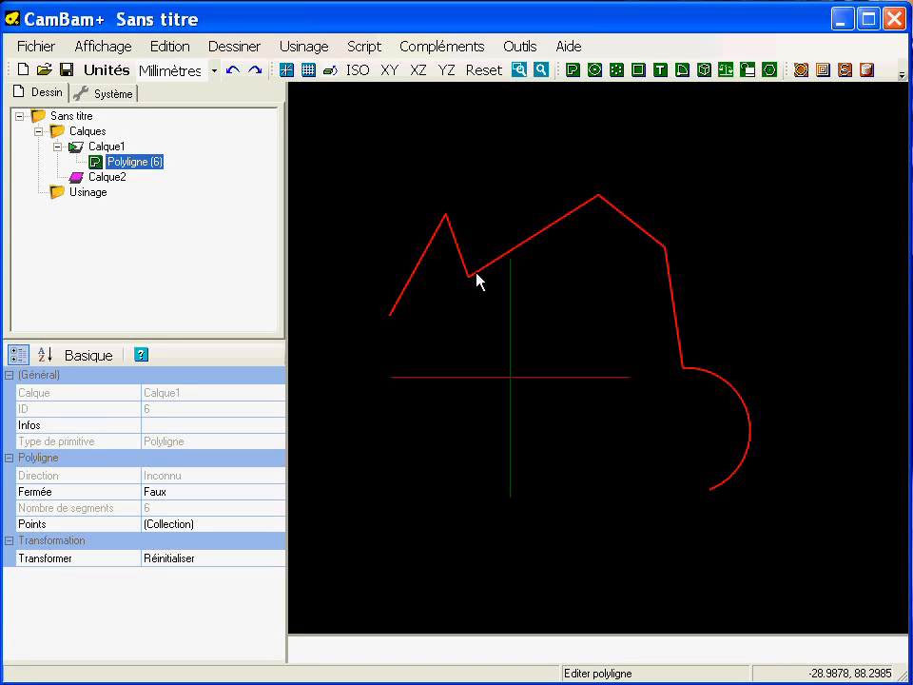
key("Delete")
left_click(547, 401)
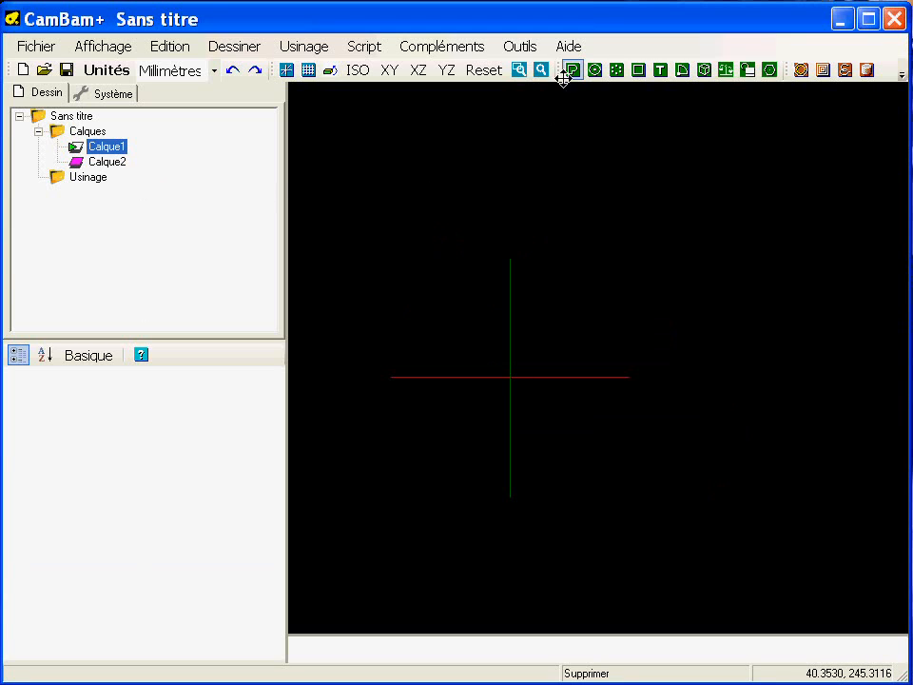
Draw a circle about 122 mm in diameter centred at about 33,117, and view its object commands in the drawing tree.
left_click(592, 71)
left_click(550, 238)
left_click(480, 250)
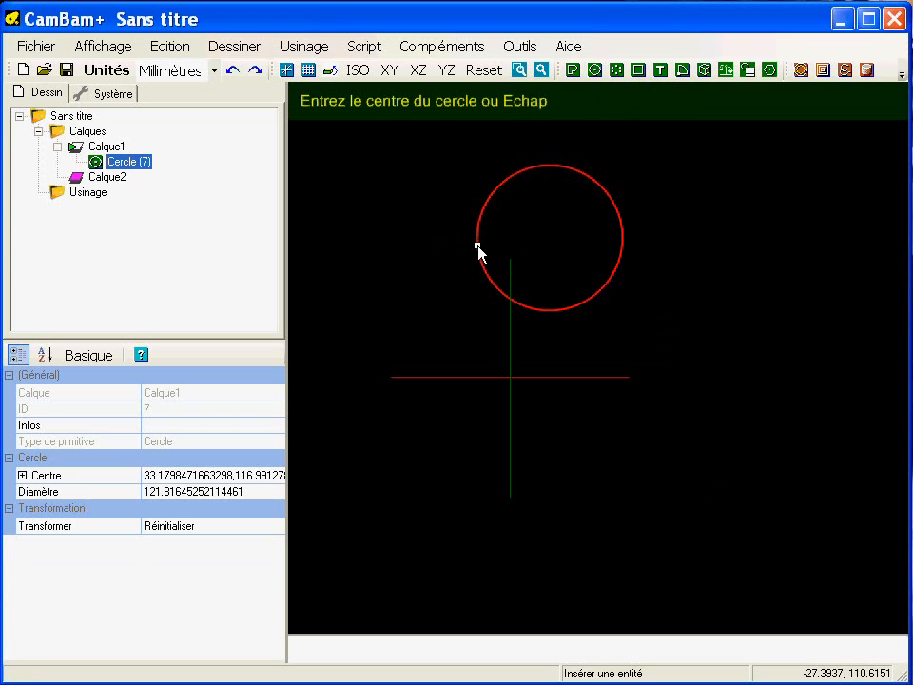
key("Escape")
right_click(133, 167)
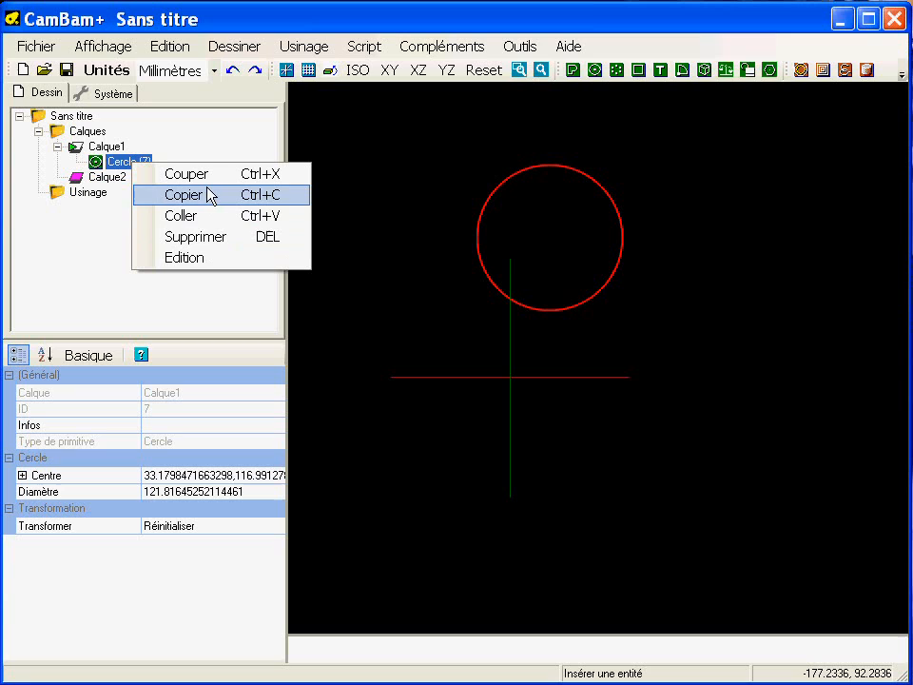
left_click(395, 292)
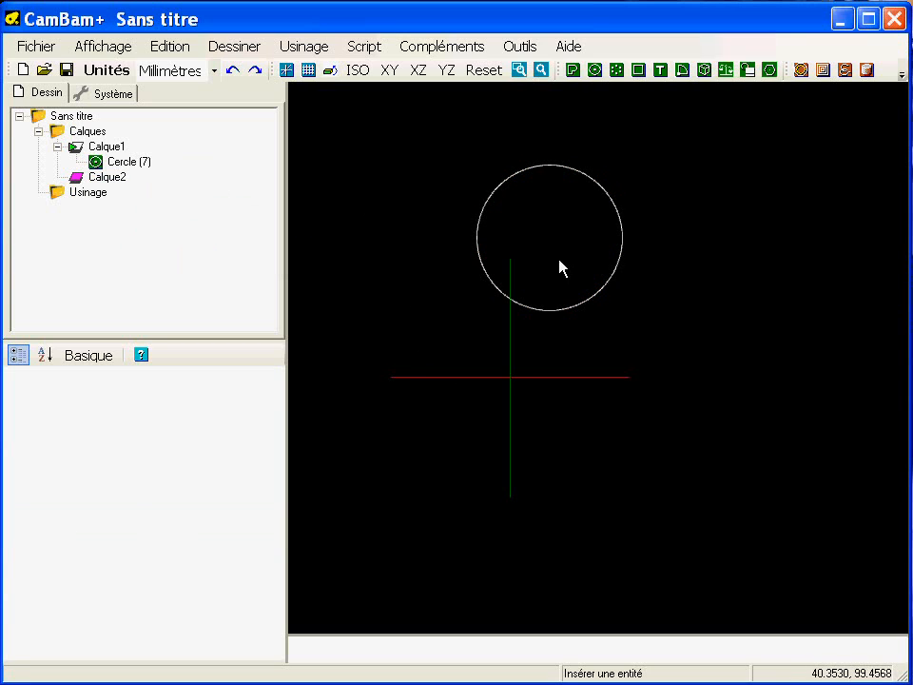
Select the circle in the drawing and delete it.
middle_click_drag(558, 267, 531, 357)
left_click(586, 368)
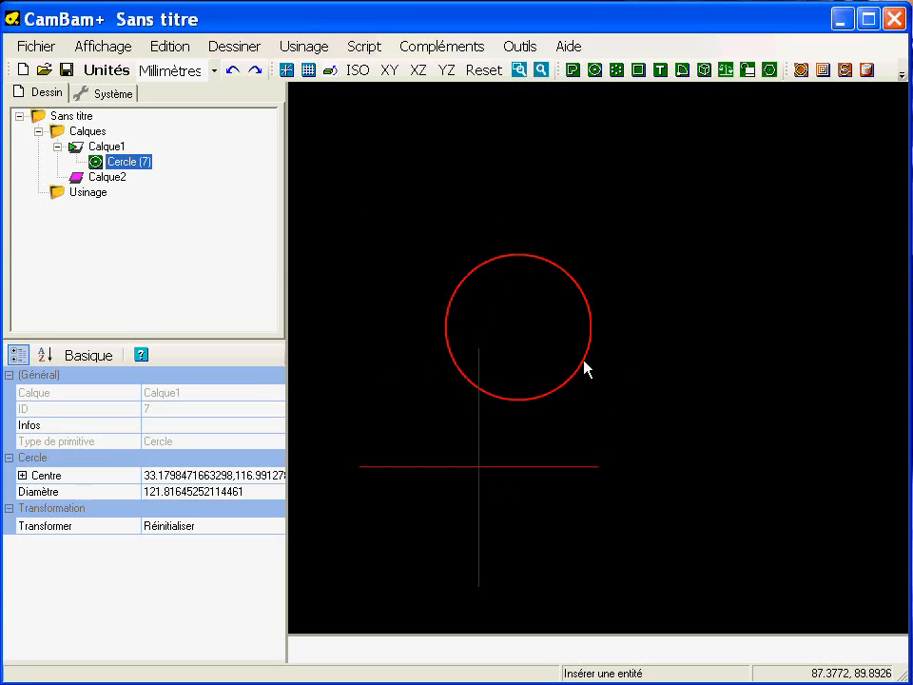
key("Delete")
key("Return")
Turn grid snapping back on.
middle_click_drag(511, 474, 441, 473)
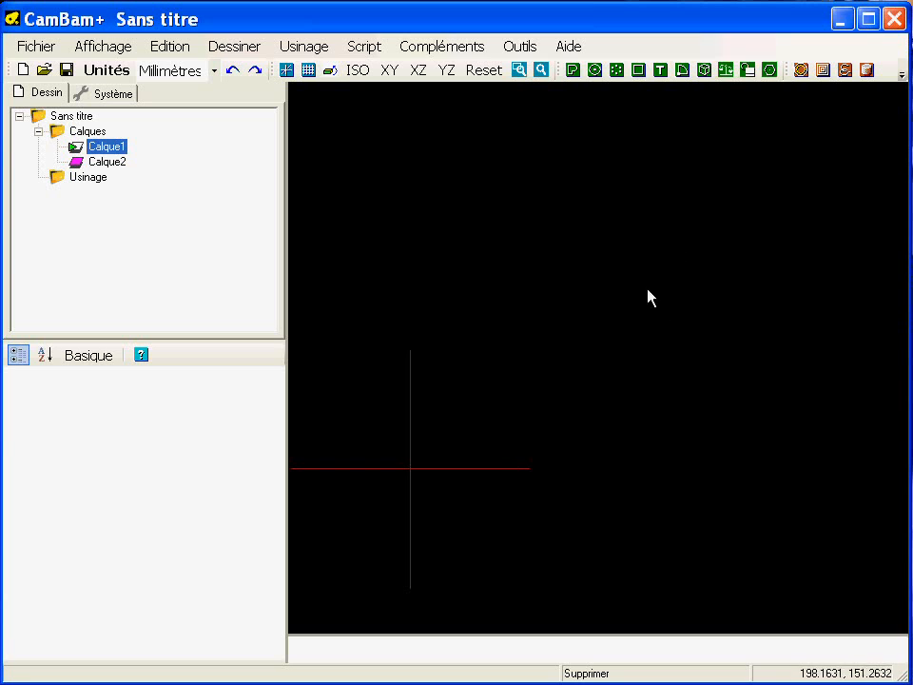
left_click(104, 49)
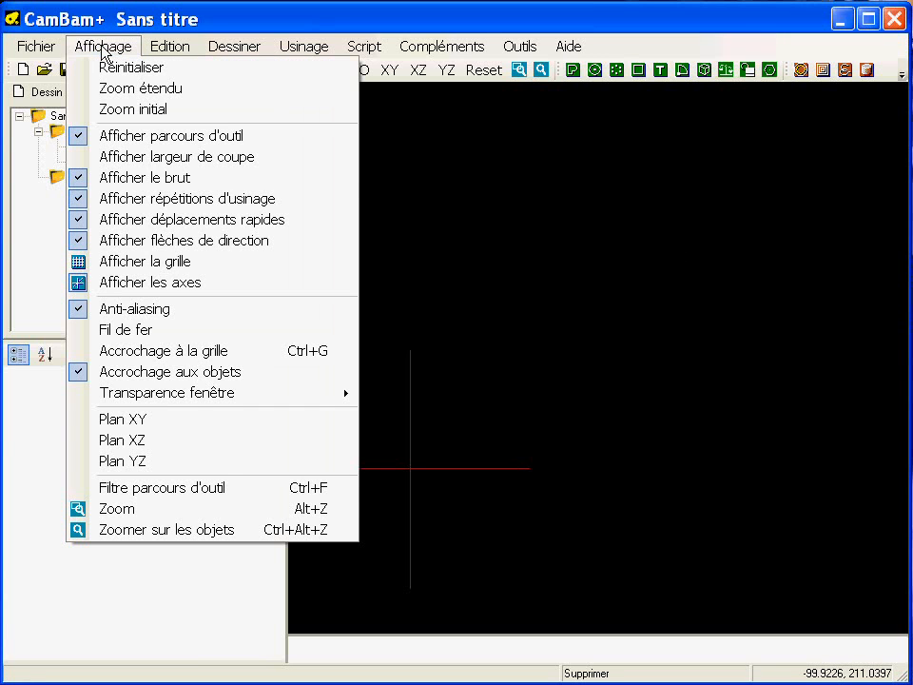
left_click(165, 358)
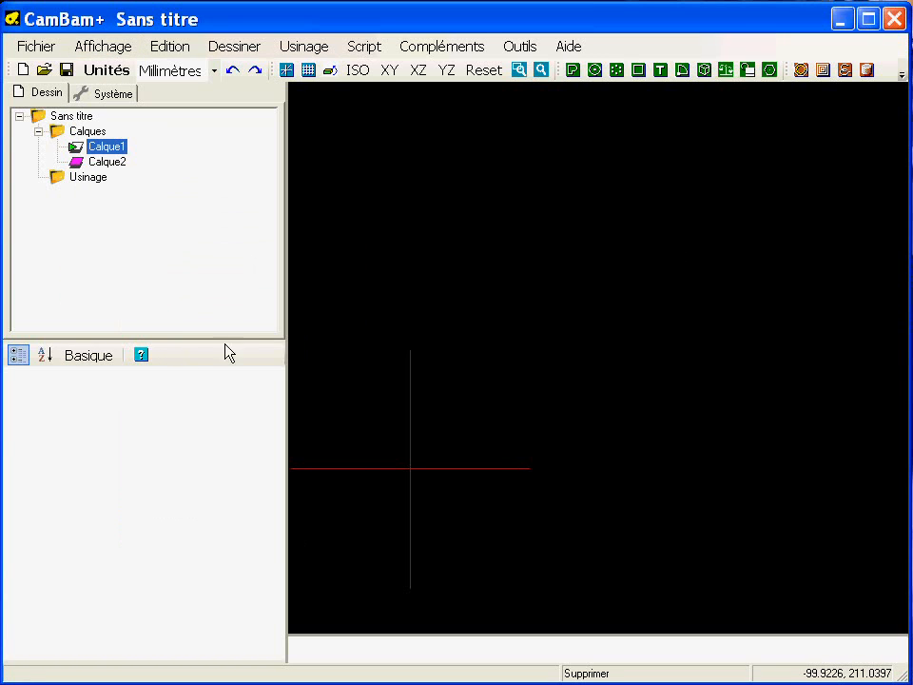
Draw a rectangle 121 mm wide and 75 mm high with its lower-left corner at 10,14.
middle_click_drag(464, 436, 474, 369)
scroll(496, 345, "up", 1)
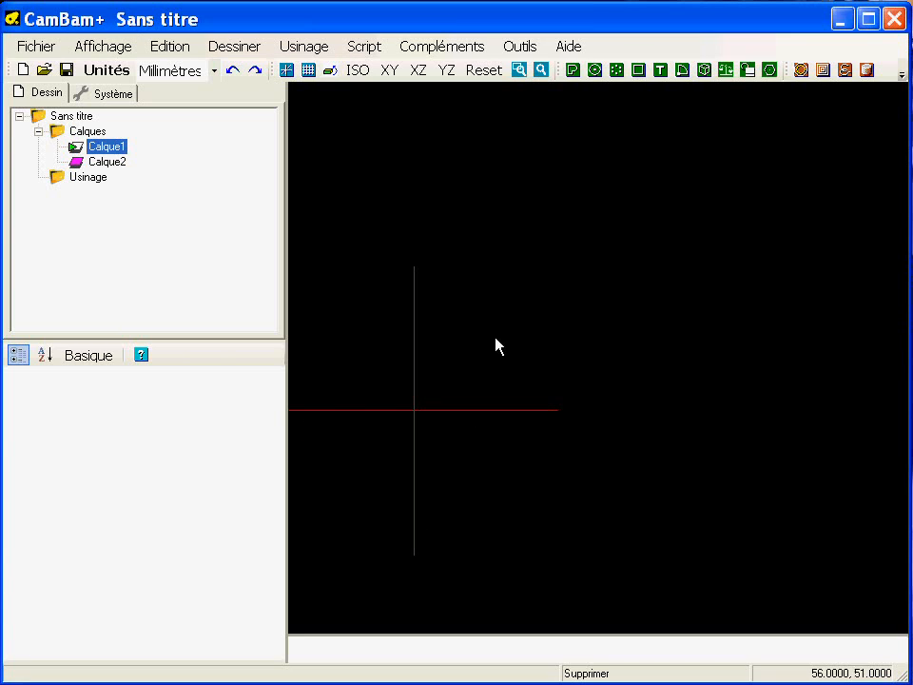
left_click(638, 69)
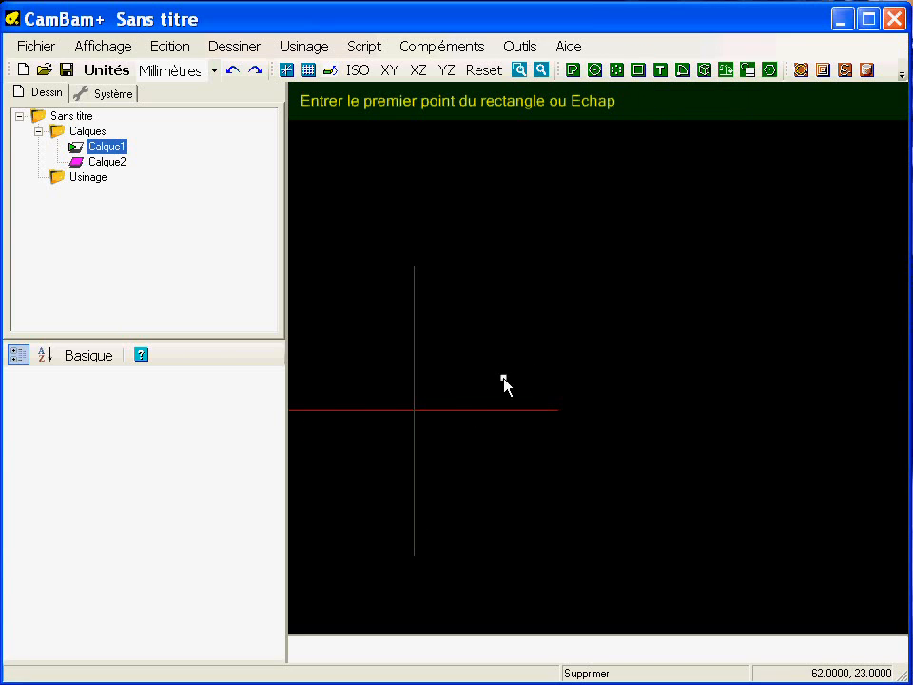
left_click(428, 391)
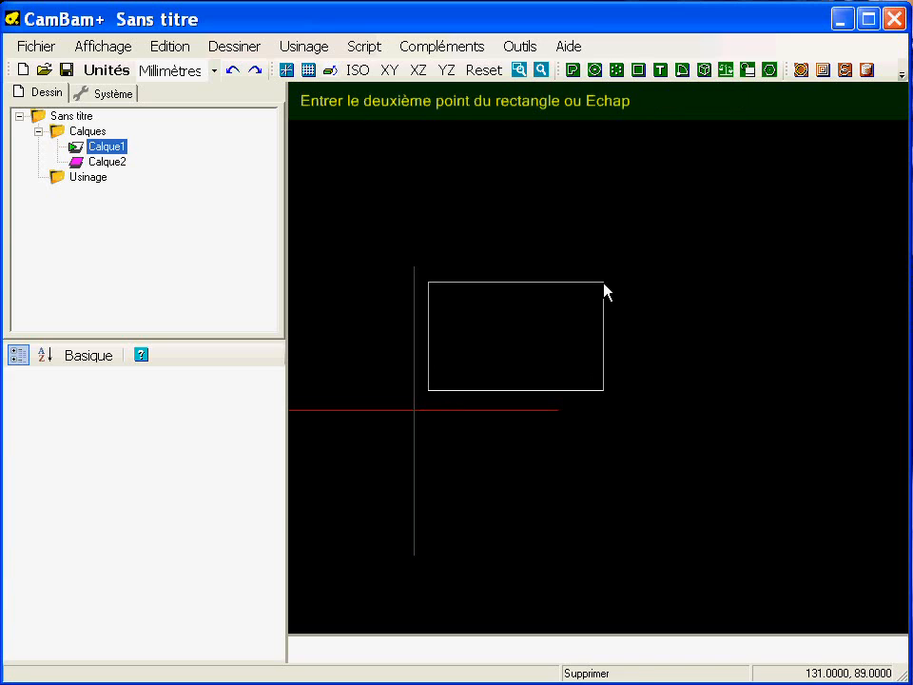
left_click(603, 282)
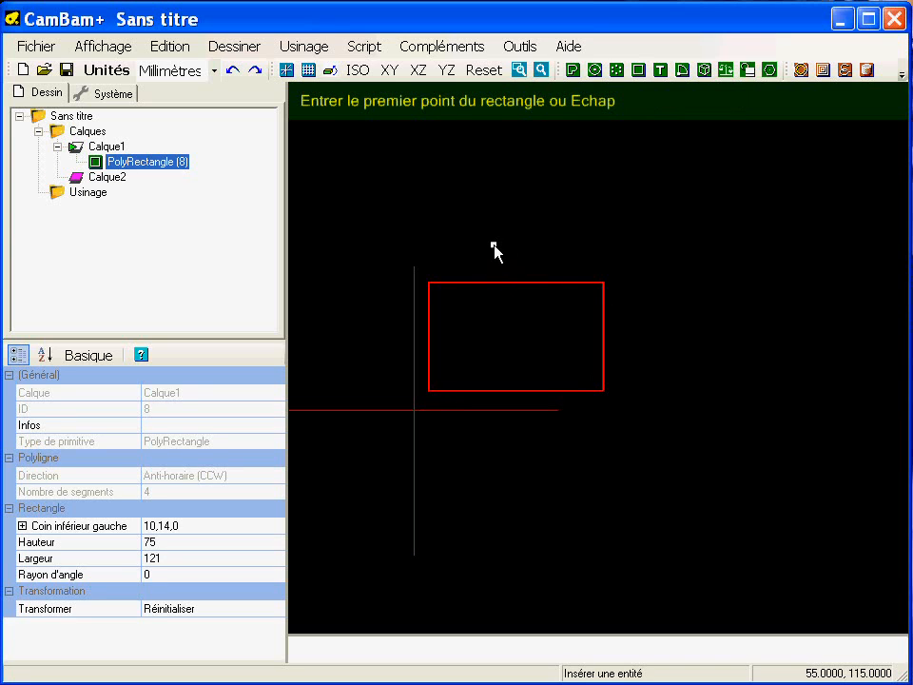
key("Escape")
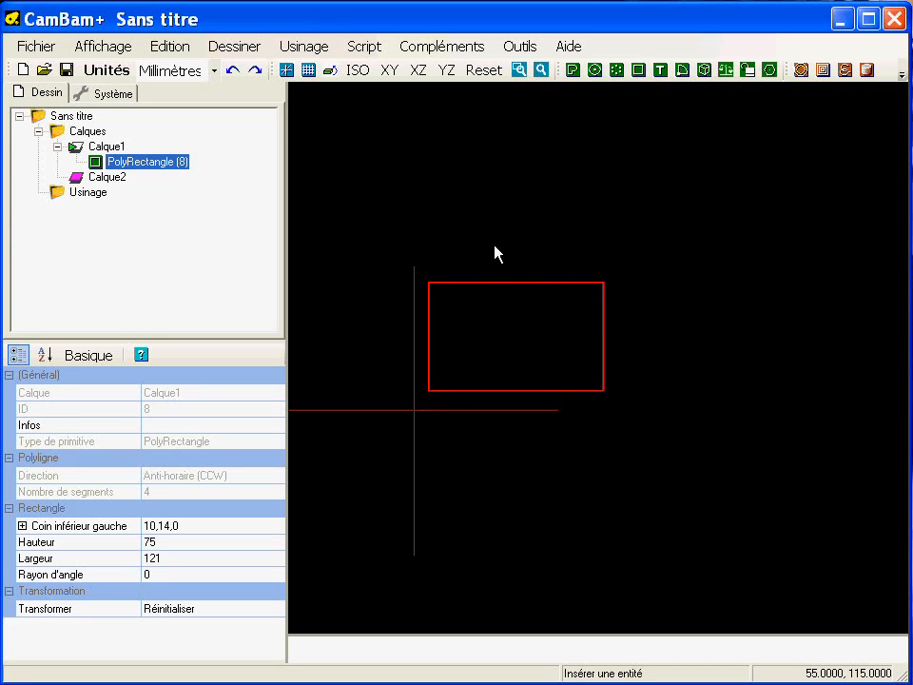
Set the rectangle's width to 150 mm and its height to 100 mm.
left_click(191, 558)
double_click(191, 557)
type("150")
key("Return")
double_click(190, 541)
type("100")
key("Return")
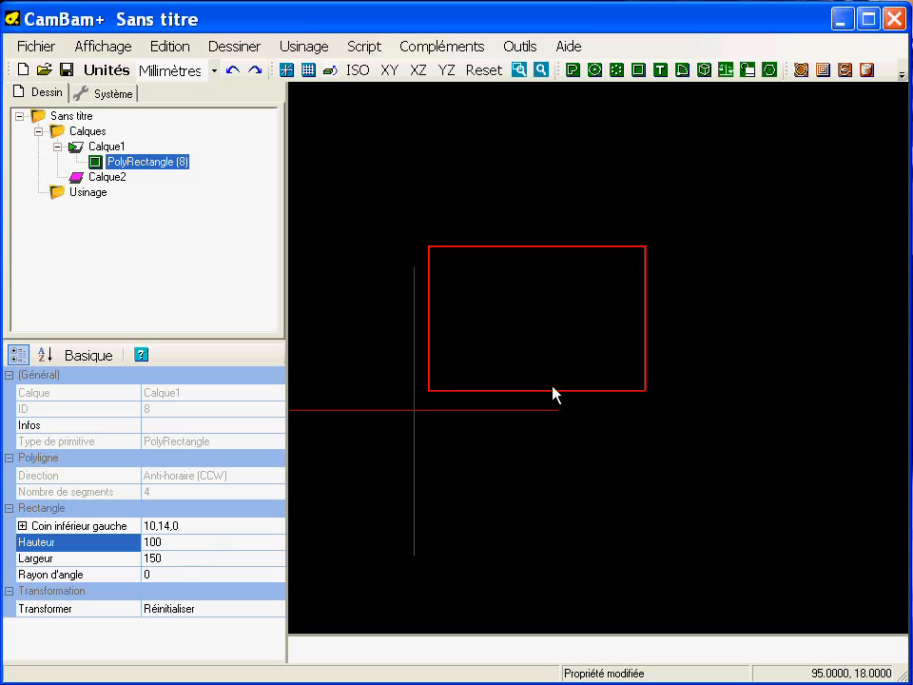
Move the rectangle freehand closer to the origin so its lower-left corner lies at 4,5.
scroll(408, 381, "up", 3)
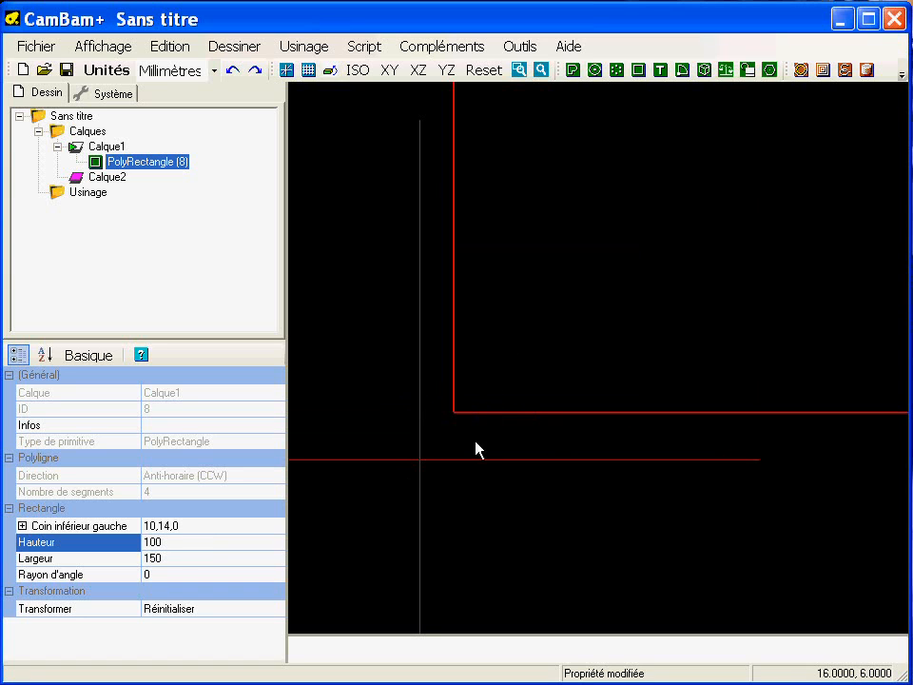
scroll(451, 408, "down", 5)
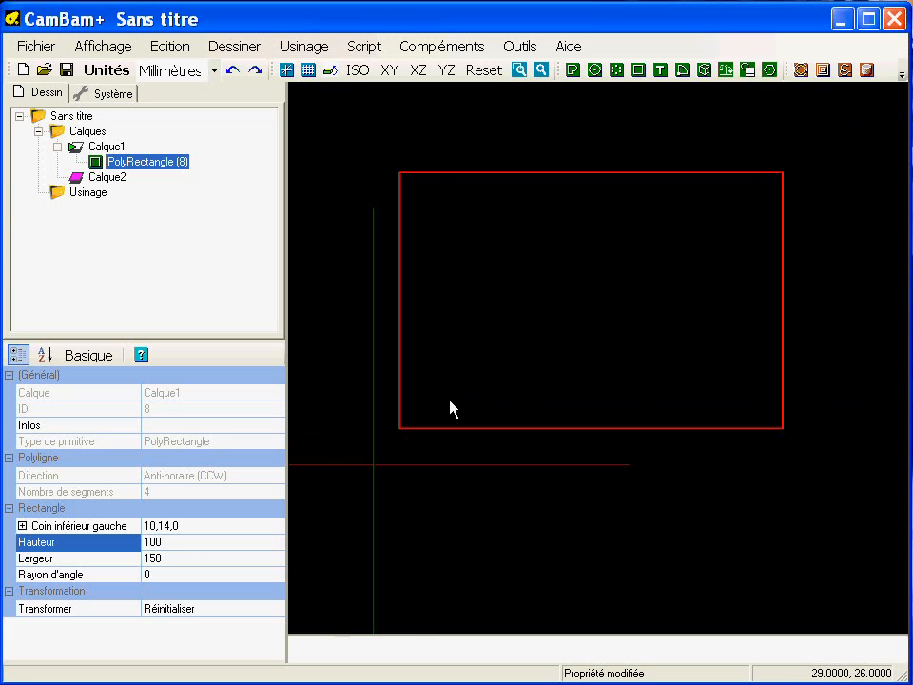
middle_click_drag(473, 399, 473, 376)
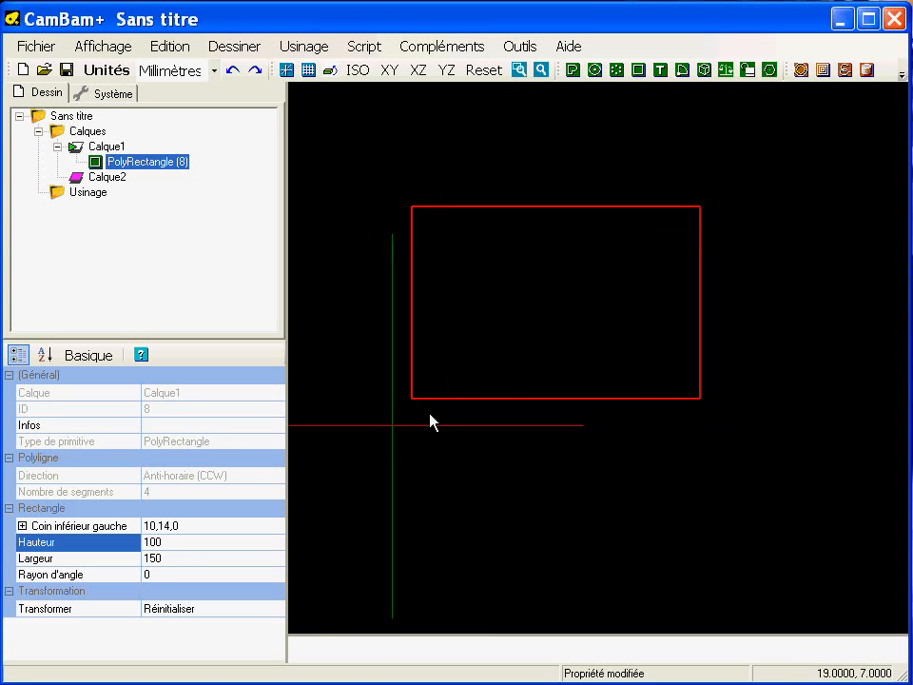
scroll(437, 401, "up", 4)
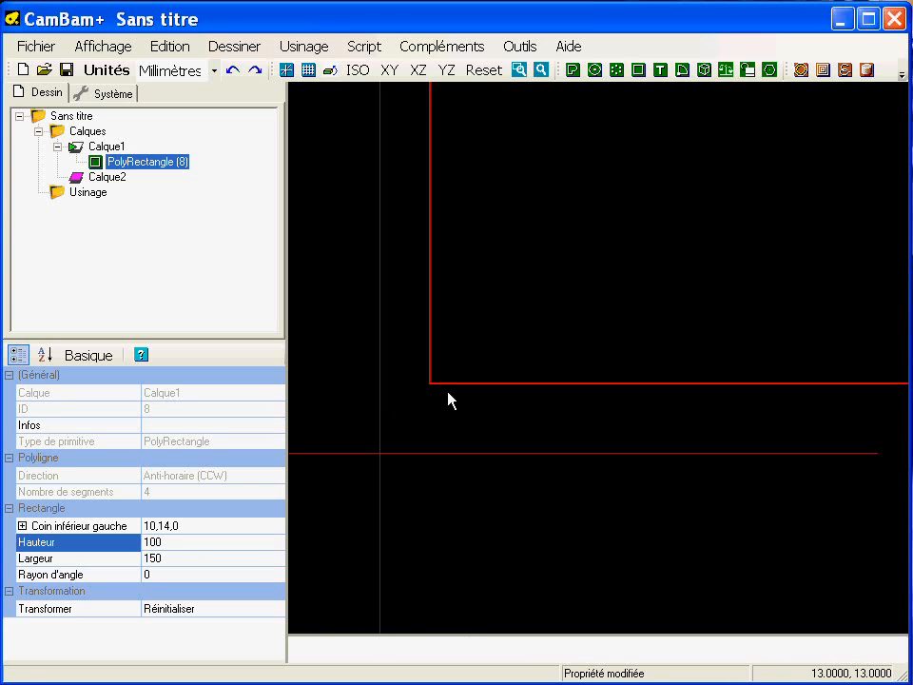
left_click_drag(451, 388, 419, 439)
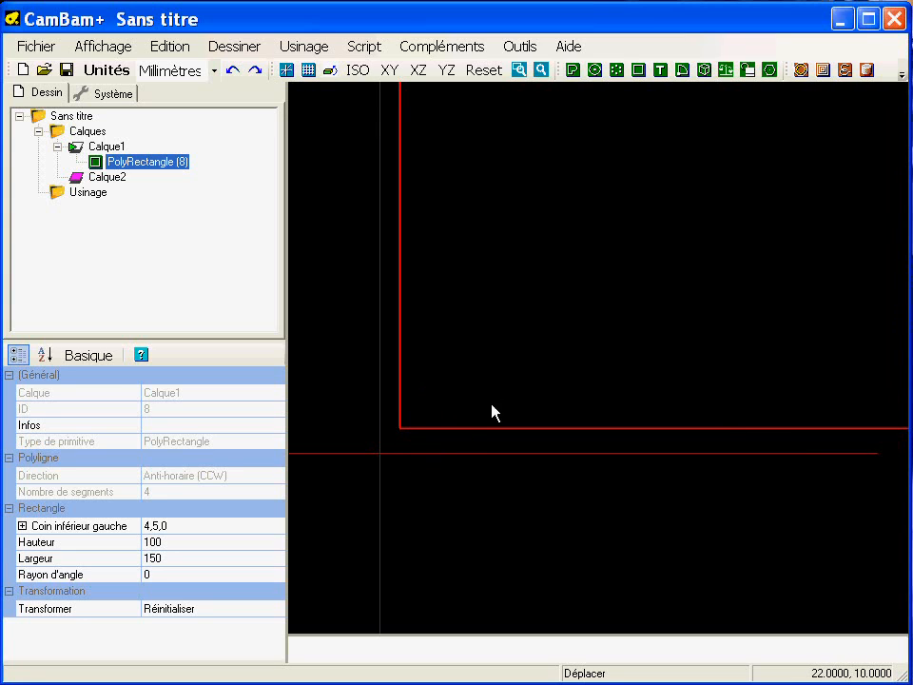
Move the rectangle freehand away from the origin so its lower-left corner lies at 50,57.
scroll(515, 364, "down", 1)
scroll(515, 358, "down", 6)
middle_click_drag(515, 357, 460, 401)
left_click_drag(459, 401, 506, 350, "shift")
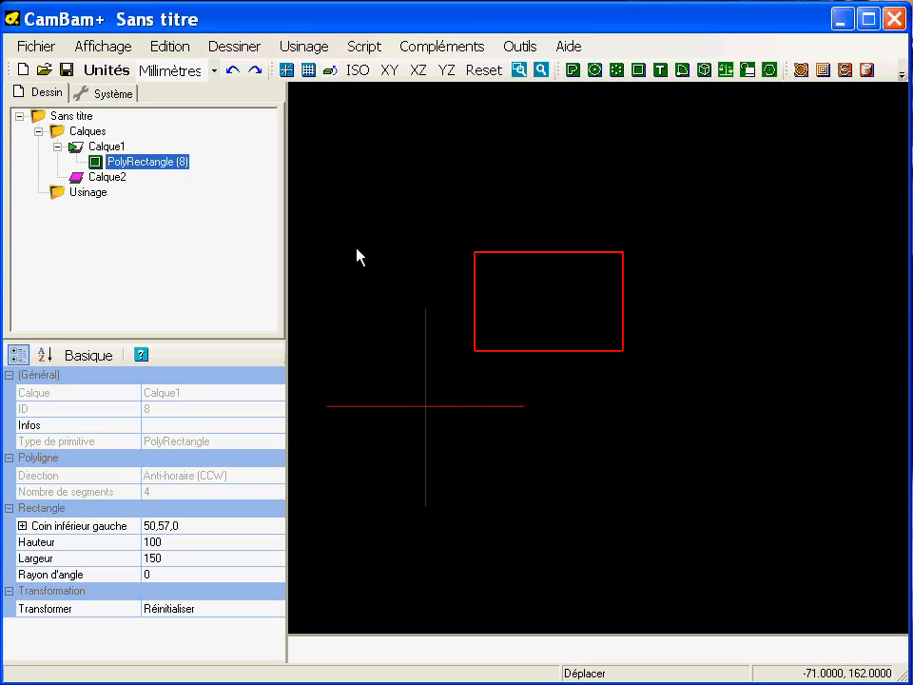
Align the rectangle's left edge (Gauche) to X 0 and its vertical centre (Centre) to Y 0.
right_click(304, 124)
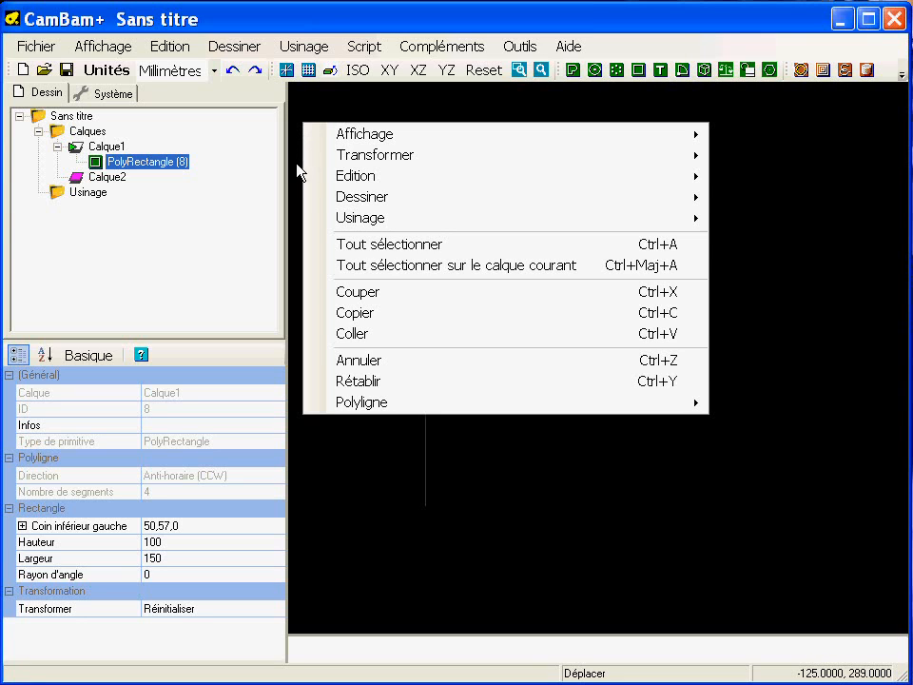
mouse_move(317, 181)
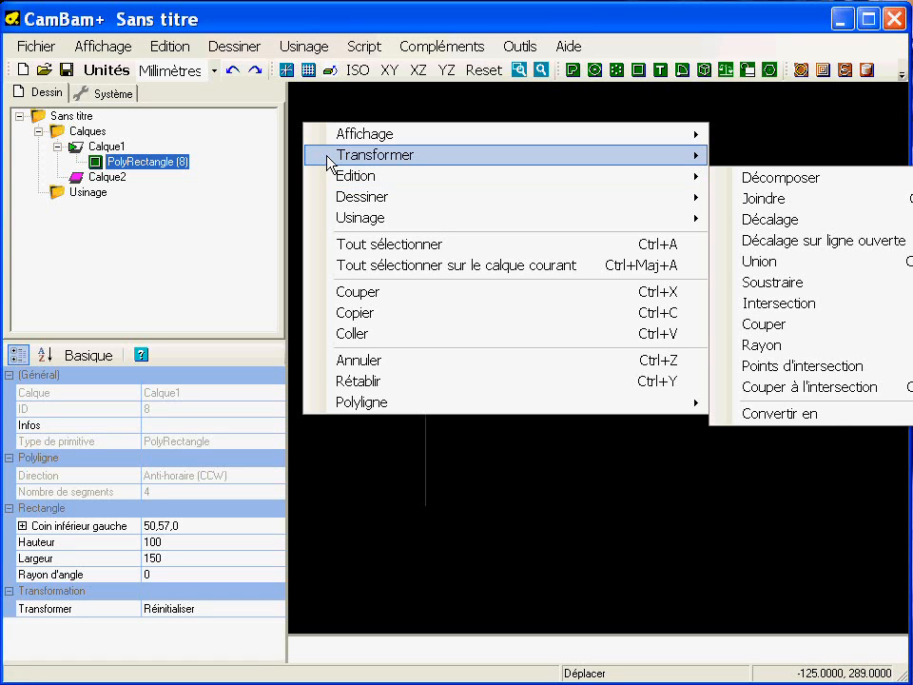
mouse_move(328, 158)
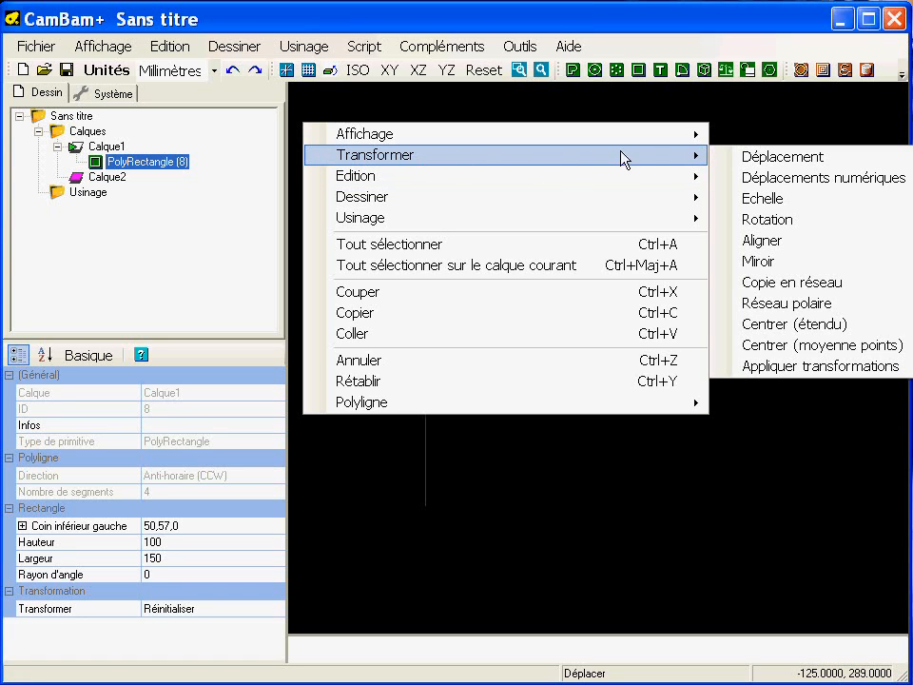
left_click(766, 240)
left_click_drag(772, 149, 140, 420)
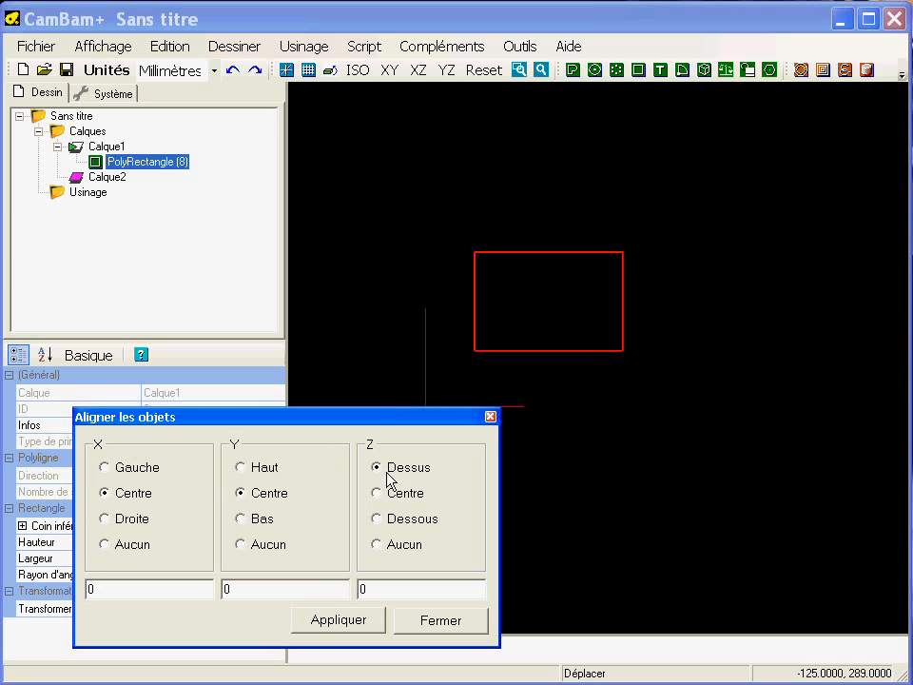
left_click_drag(127, 417, 122, 427)
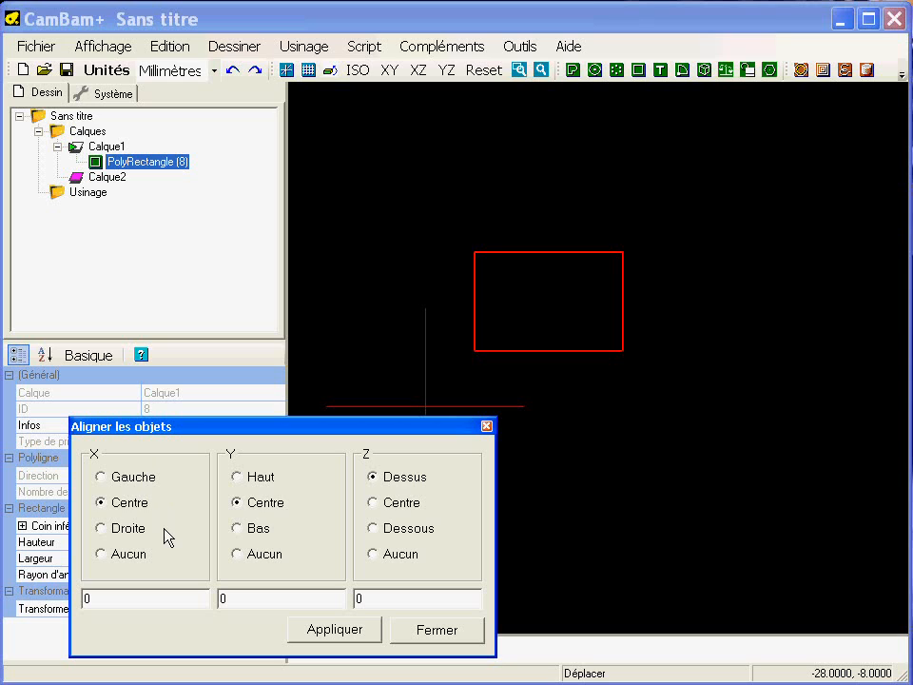
left_click(119, 478)
left_click(356, 634)
left_click_drag(409, 430, 394, 534)
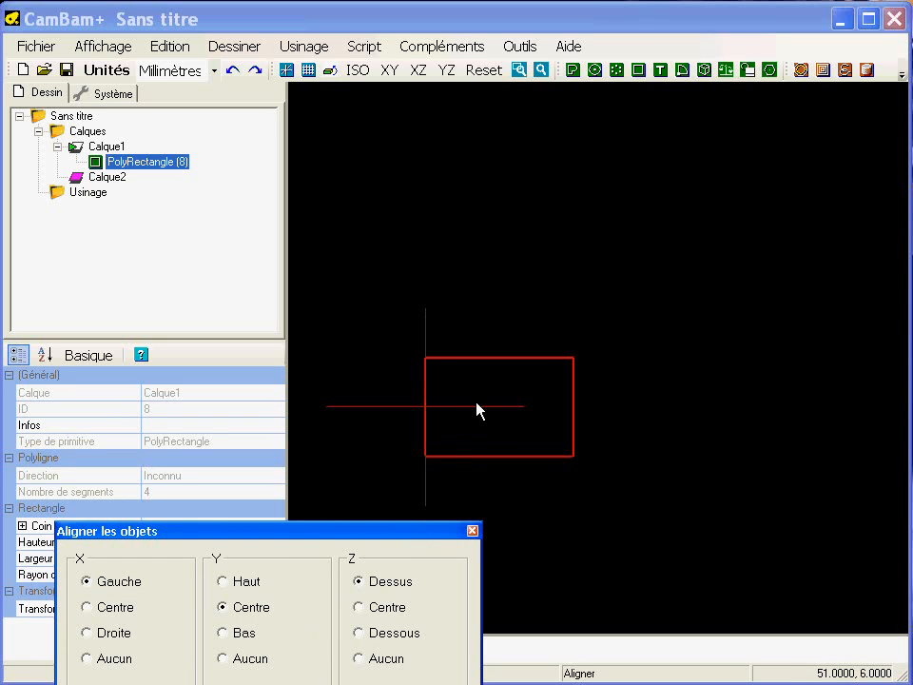
Align the rectangle's bottom edge (Bas) to Y 0 and inspect its lower-left corner at the origin.
left_click(249, 635)
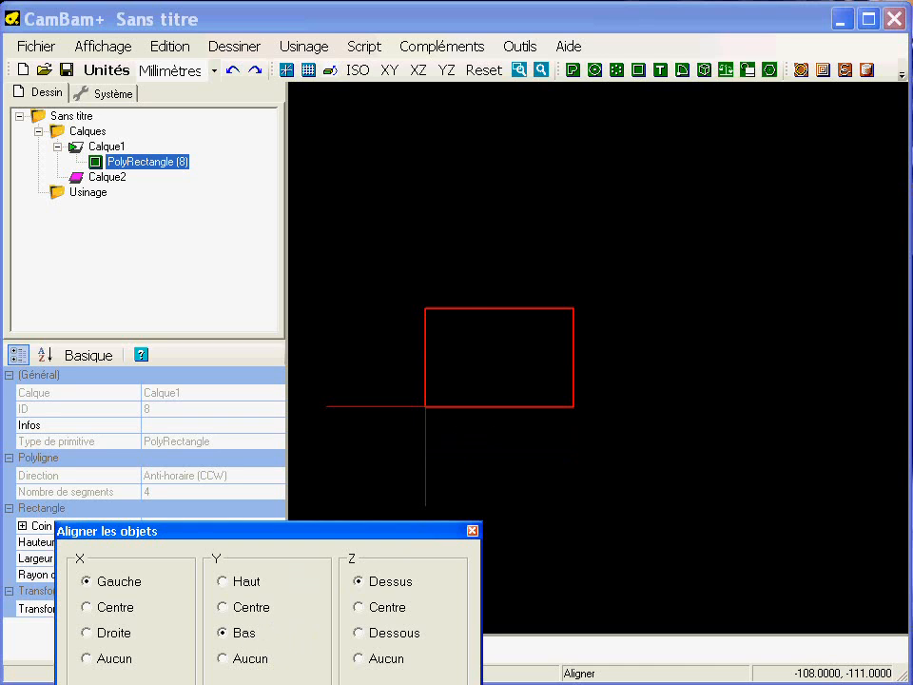
left_click(473, 531)
mouse_move(467, 394)
middle_mouse_down()
mouse_move(570, 396)
mouse_move(546, 457)
middle_mouse_up()
scroll(613, 397, "up", 9)
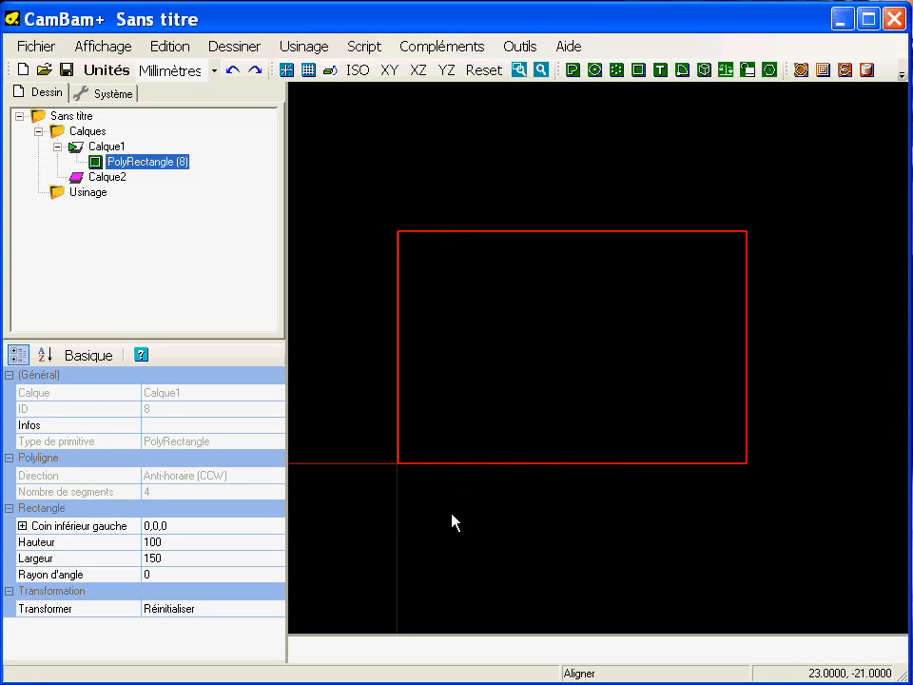
scroll(350, 457, "up", 2)
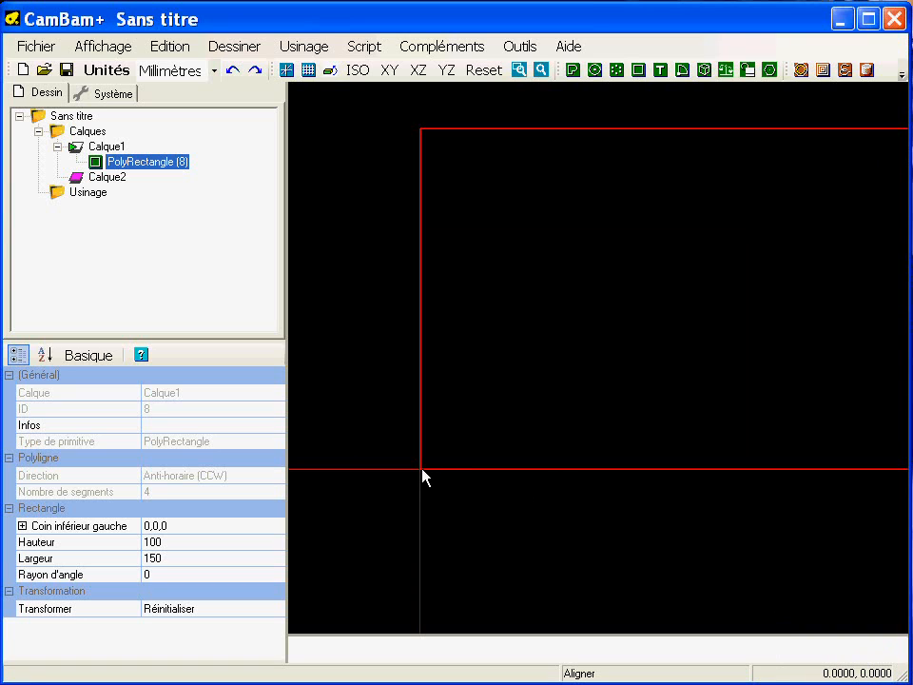
middle_click_drag(422, 469, 370, 438)
scroll(370, 439, "down", 1)
scroll(415, 426, "down", 1)
middle_click_drag(461, 394, 474, 470)
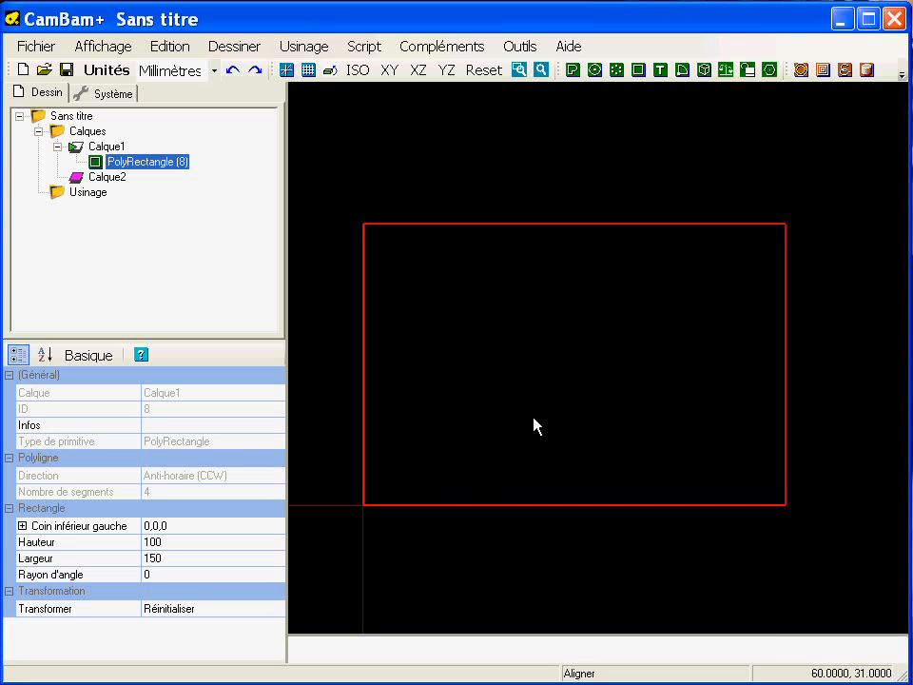
Toggle the axes off and back on, and display the grid in the drawing view.
left_click(287, 70)
left_click(287, 73)
left_click(310, 73)
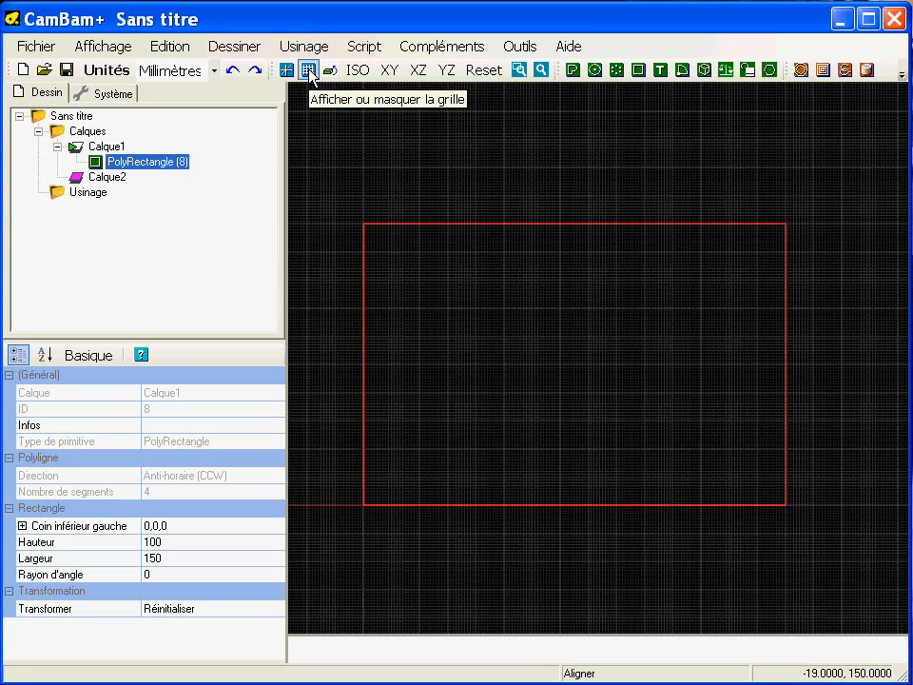
scroll(447, 420, "up", 5)
scroll(447, 420, "down", 5)
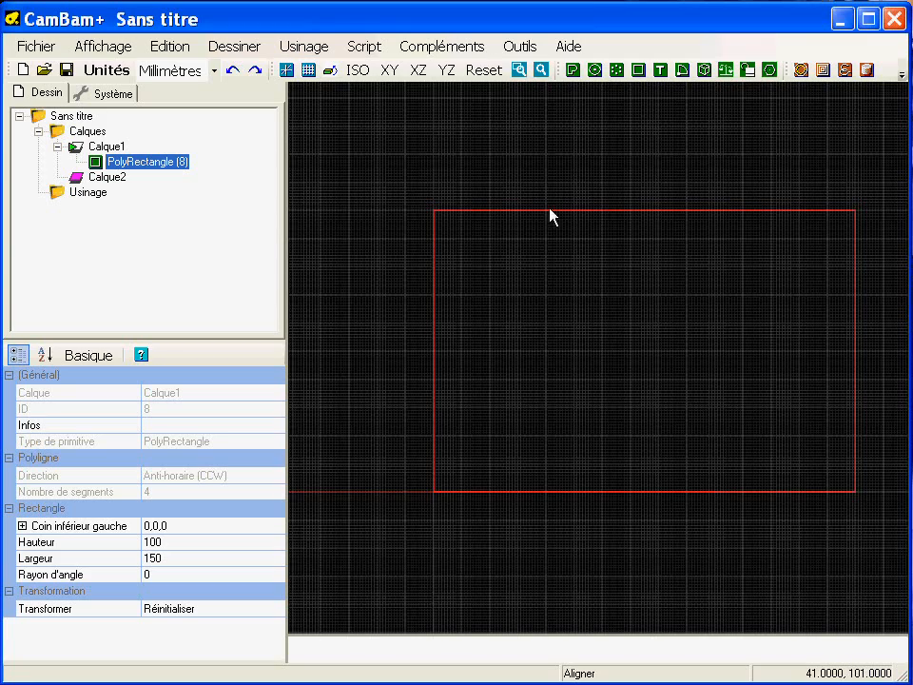
Review the metric grid's minimum and maximum limits and its major and minor scales in the program options.
left_click(521, 48)
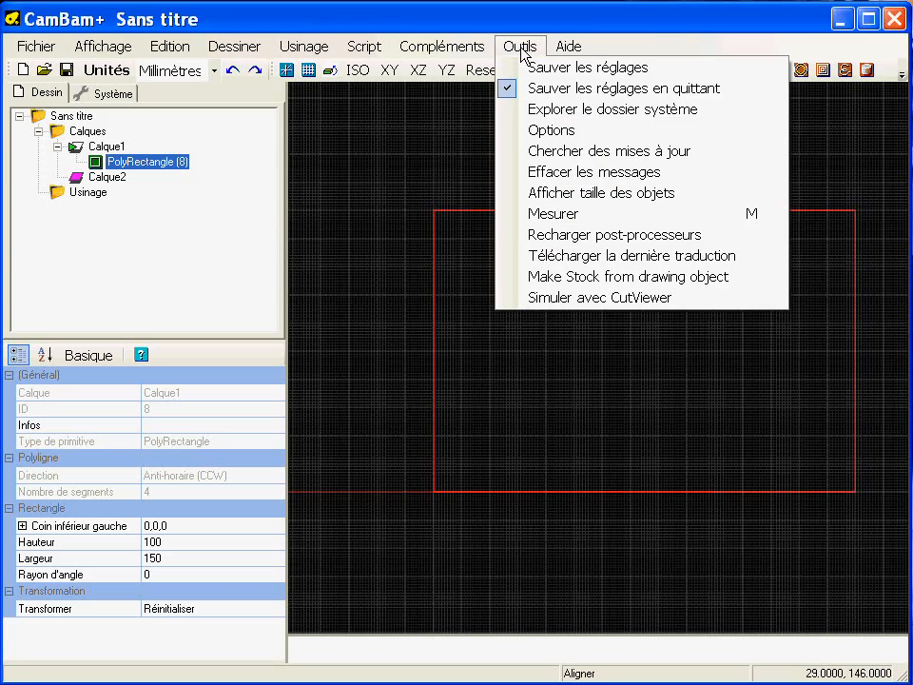
left_click(539, 129)
left_click_drag(480, 0, 360, 85)
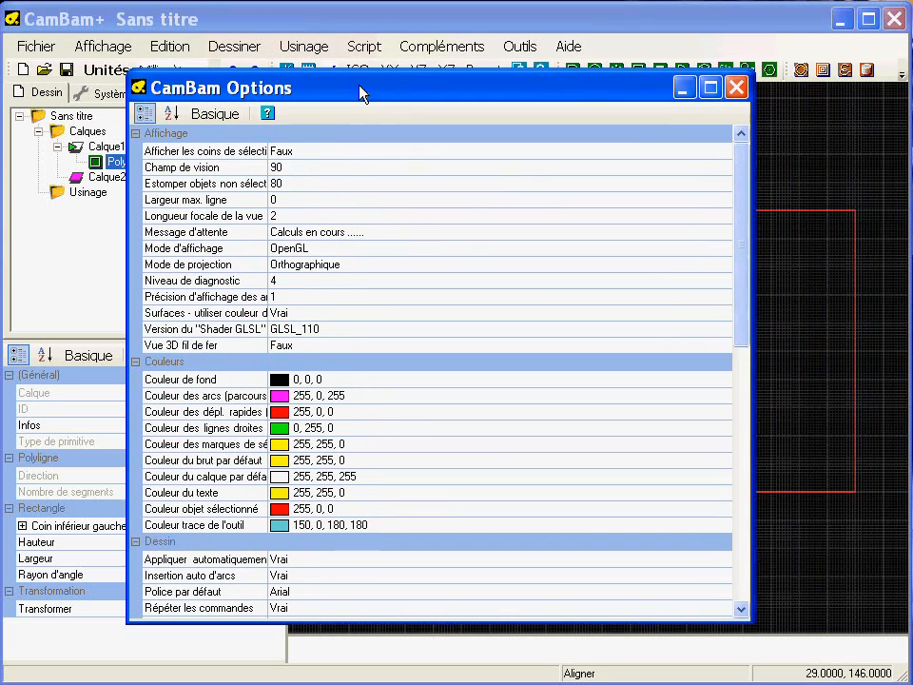
left_click_drag(743, 238, 745, 508)
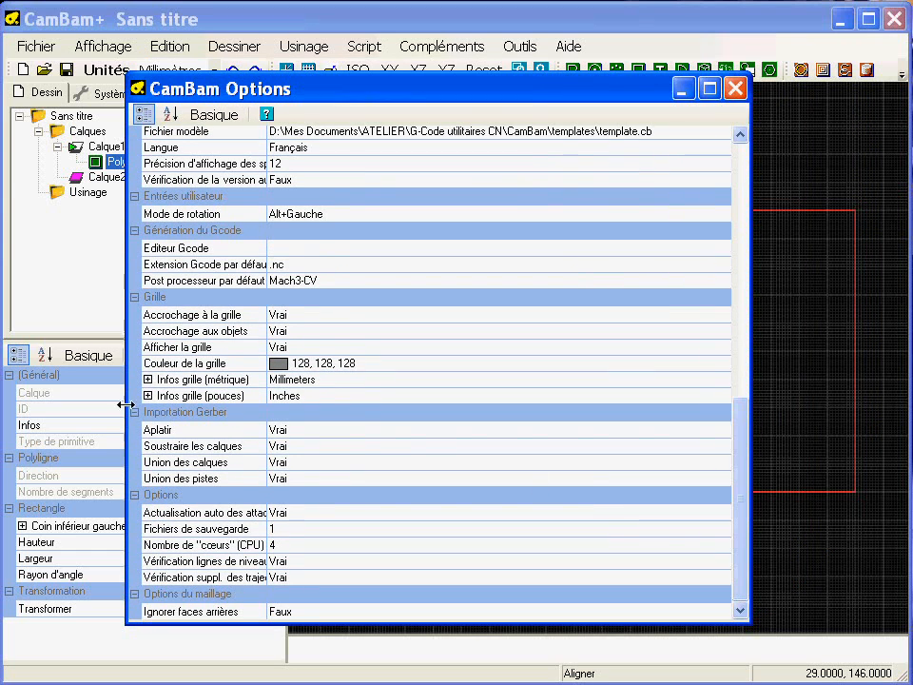
left_click(148, 379)
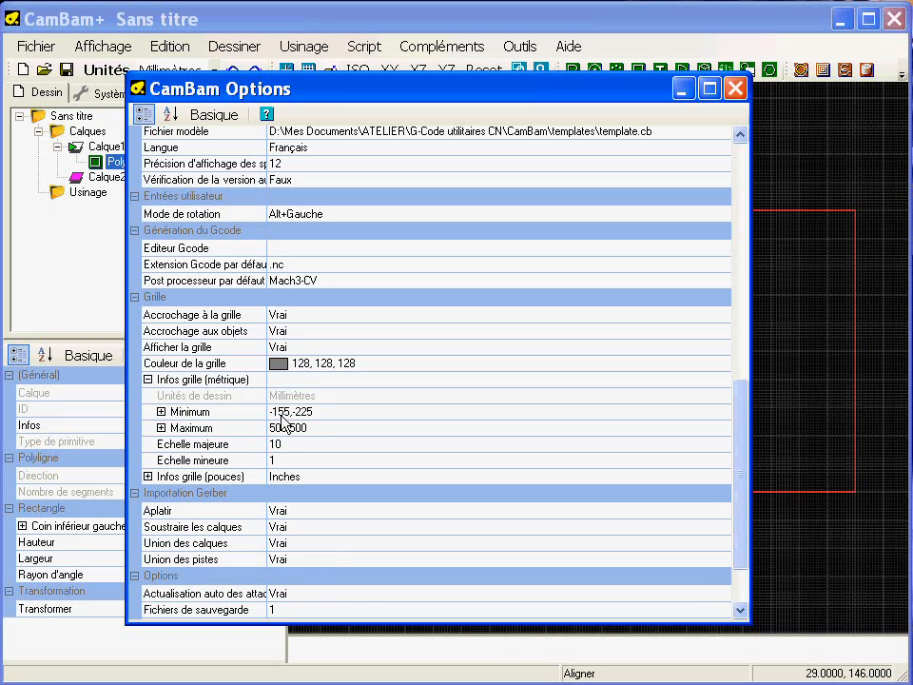
left_click(161, 411)
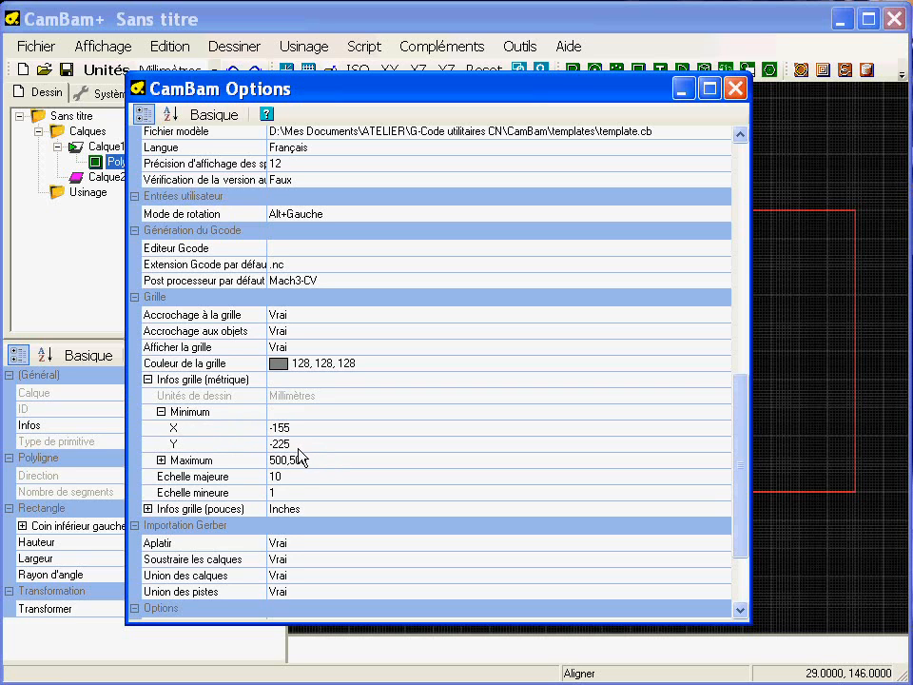
left_click(161, 460)
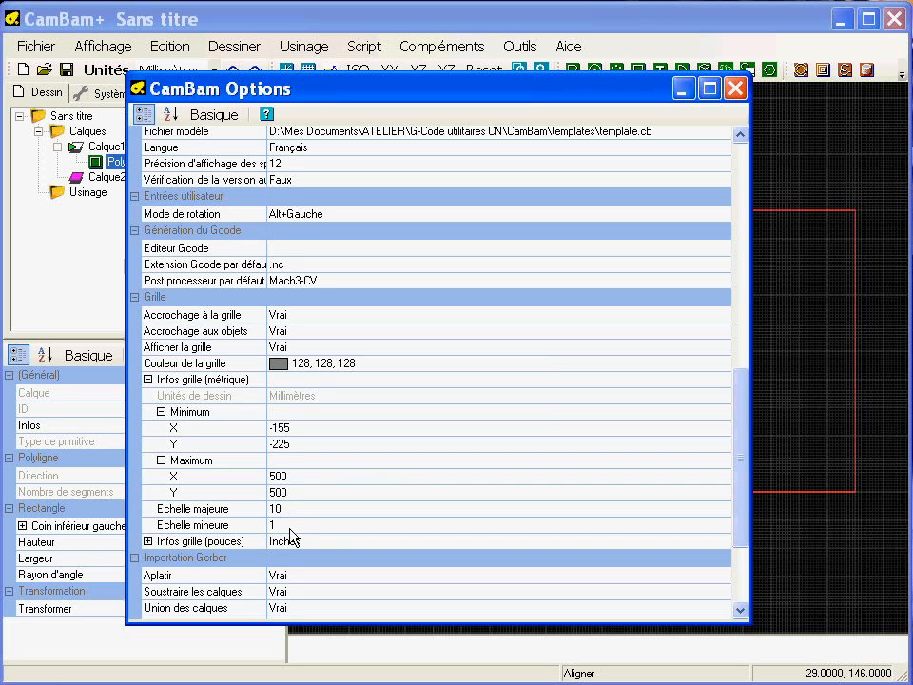
left_click(154, 382)
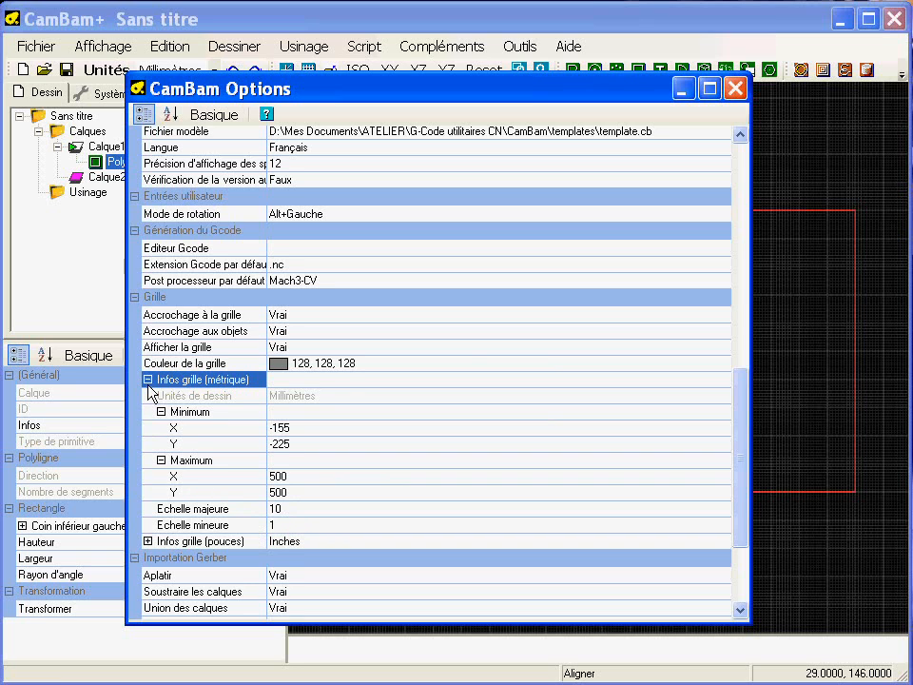
left_click(738, 158)
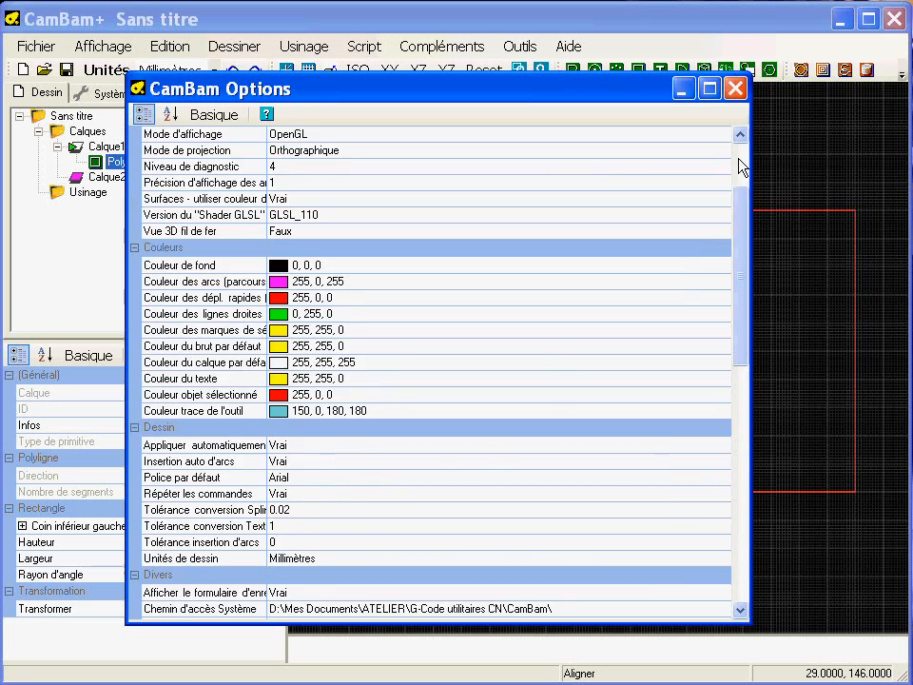
left_click(738, 158)
left_click(736, 88)
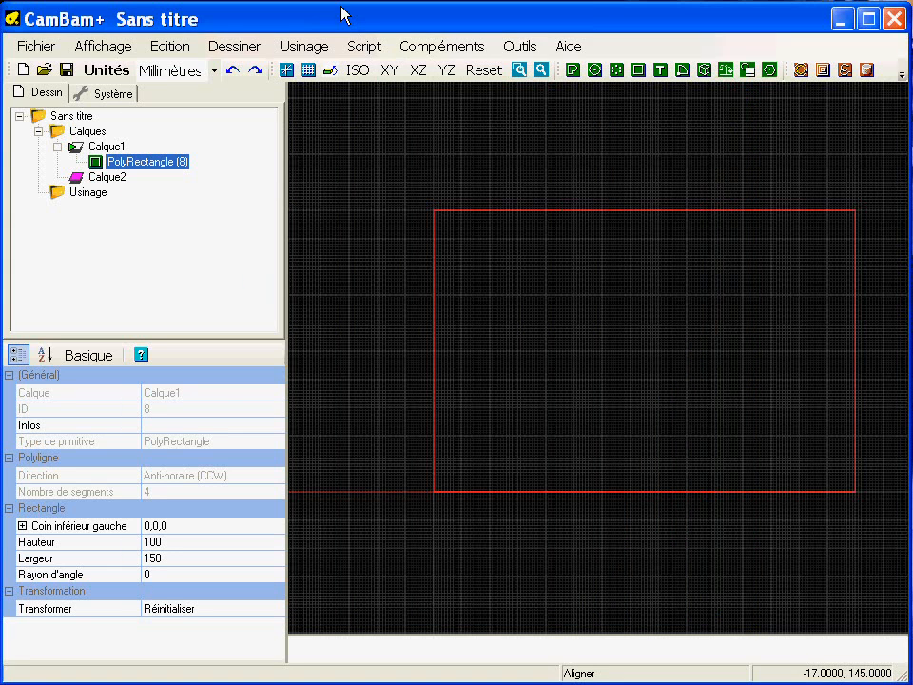
Hide the grid in the drawing view.
left_click(310, 73)
middle_click_drag(578, 444, 480, 413)
middle_click_drag(439, 370, 482, 408)
scroll(483, 409, "up", 2)
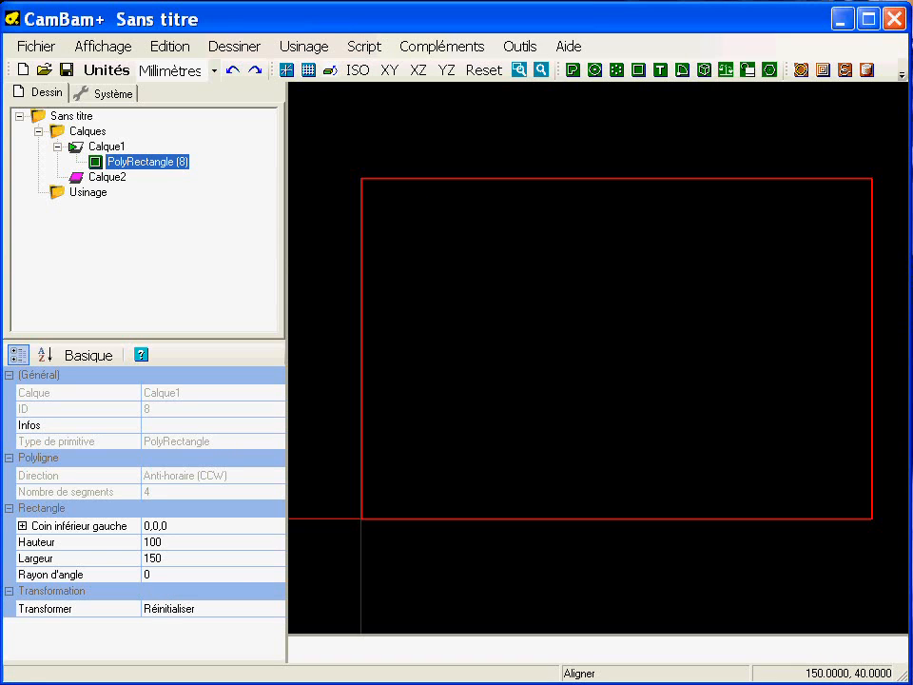
Draw a circle about 77 mm in diameter centred at 29,46.
middle_click_drag(526, 359, 586, 269)
left_click(594, 70)
left_click(520, 271)
left_click(646, 315)
key("Escape")
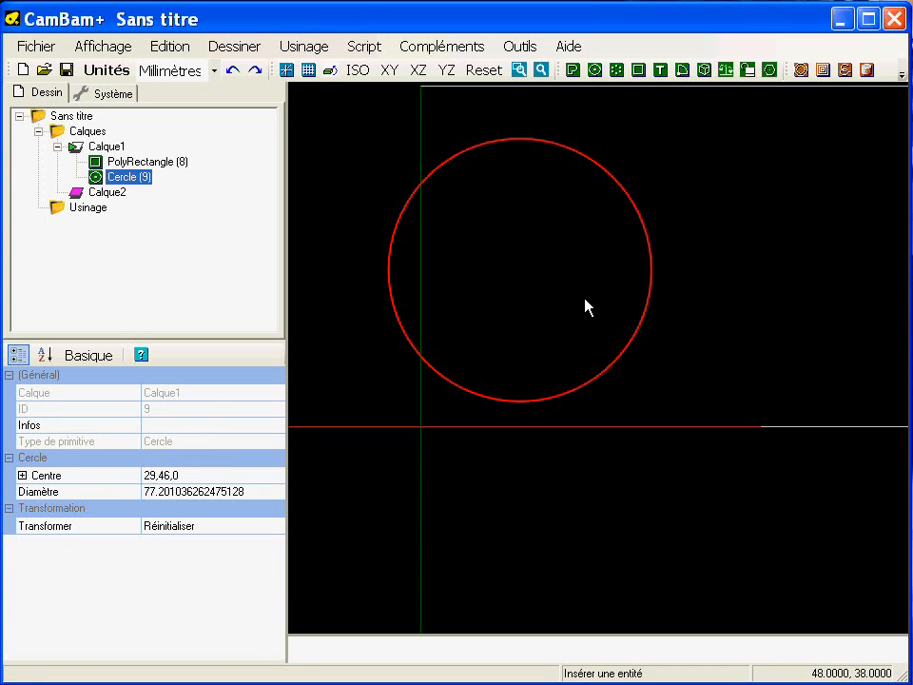
Set the circle's diameter to 50 mm.
left_click(175, 494)
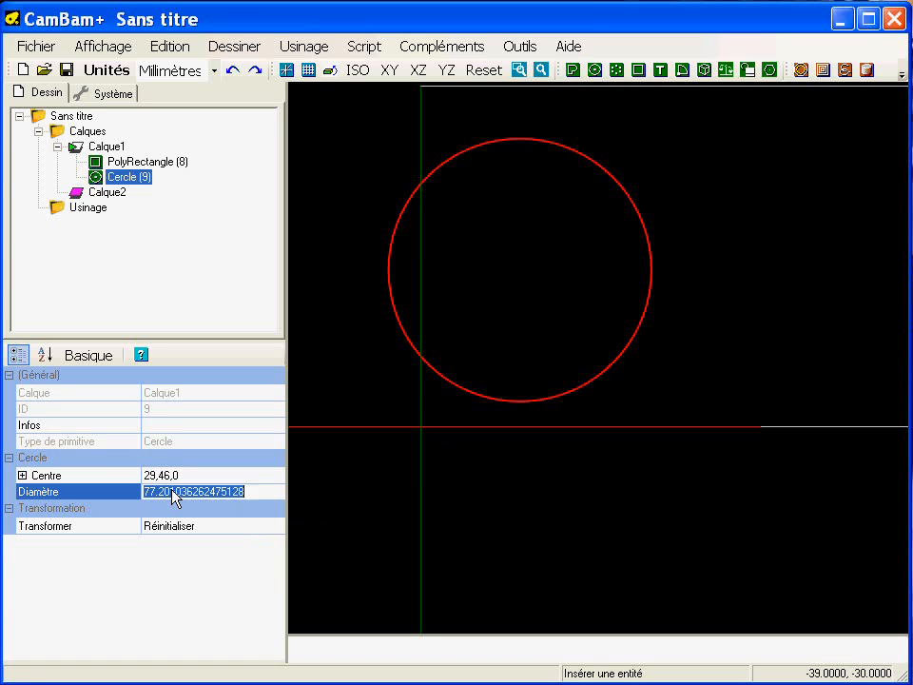
type("50")
key("Return")
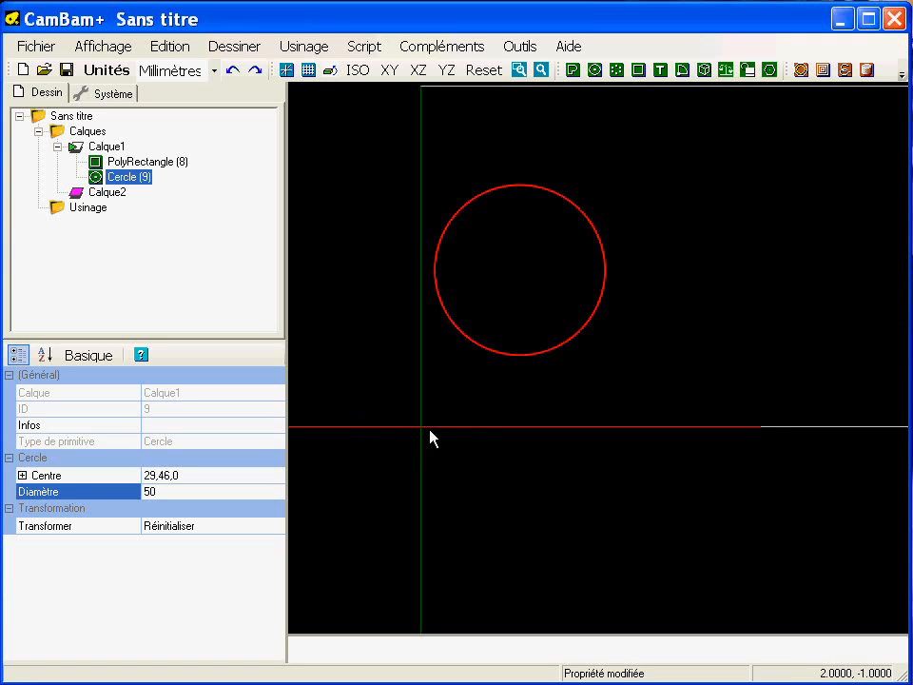
Set the circle's centre to X 50 and Y 50, and deselect the circle.
scroll(469, 397, "down", 1)
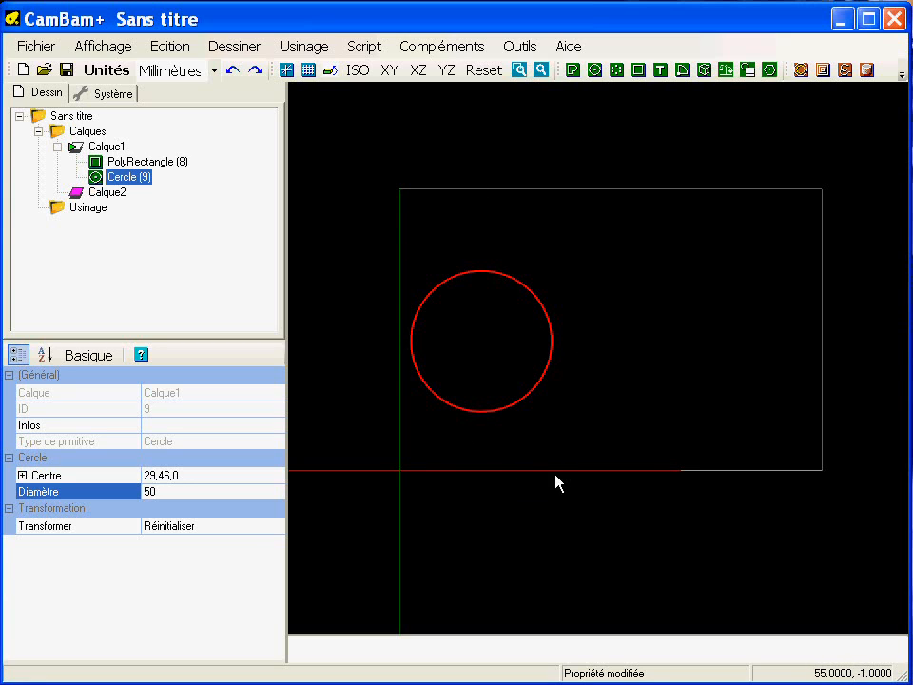
left_click(22, 475)
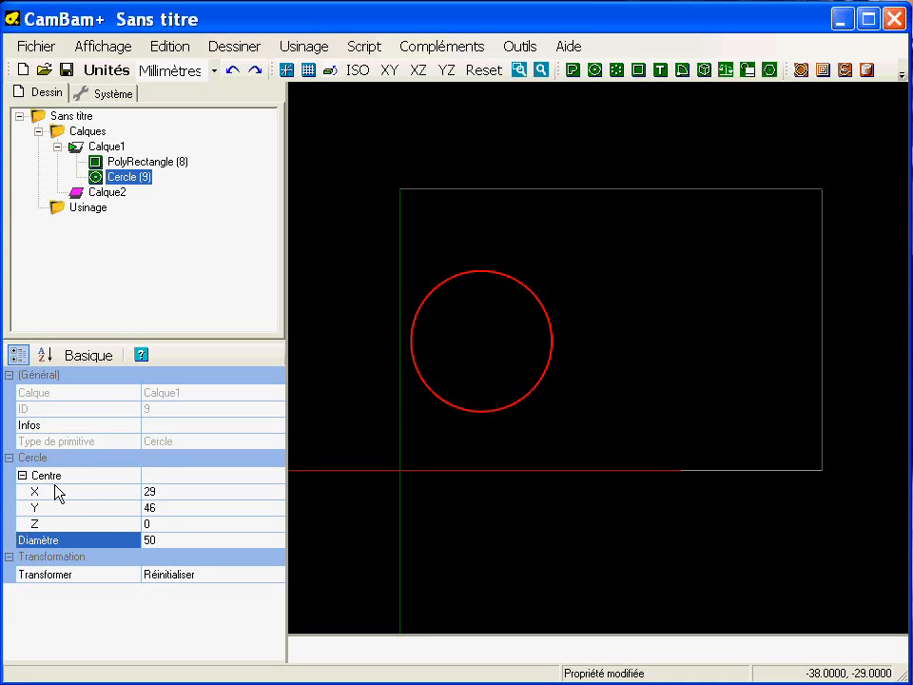
left_click(187, 491)
double_click(186, 491)
type("50")
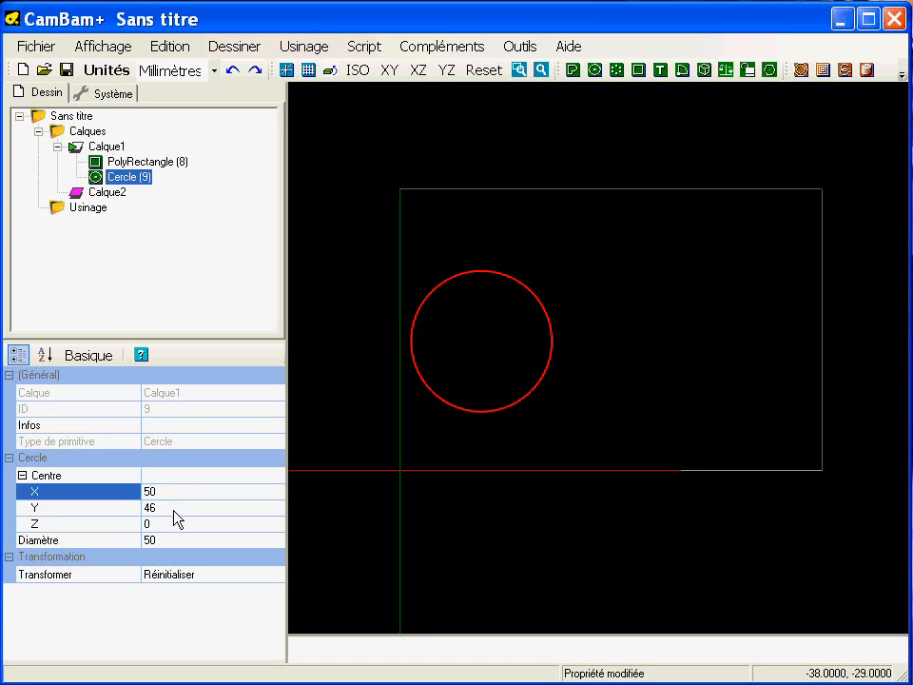
double_click(173, 510)
key("Return")
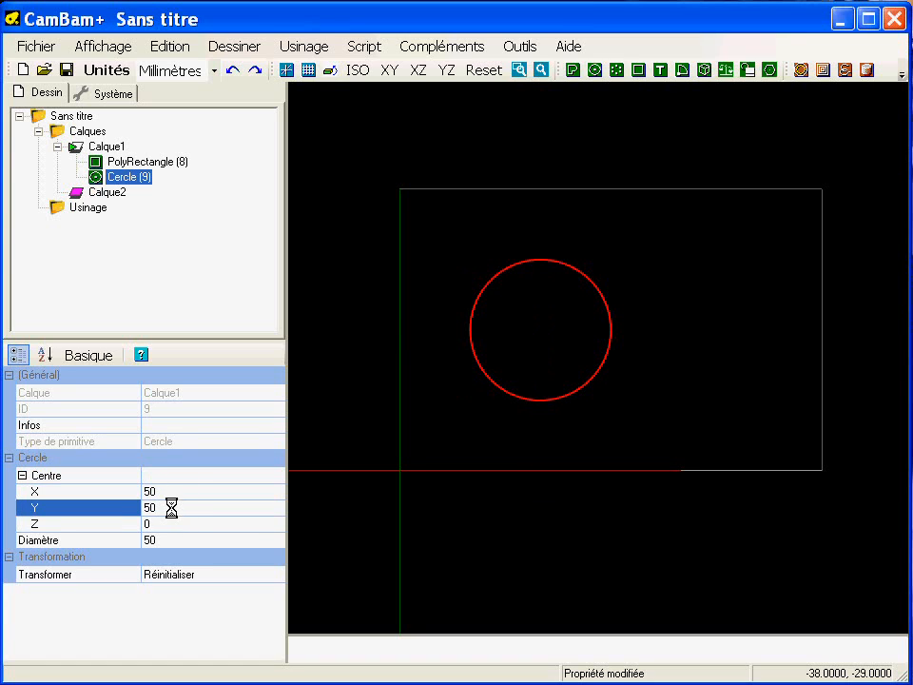
left_click(417, 432)
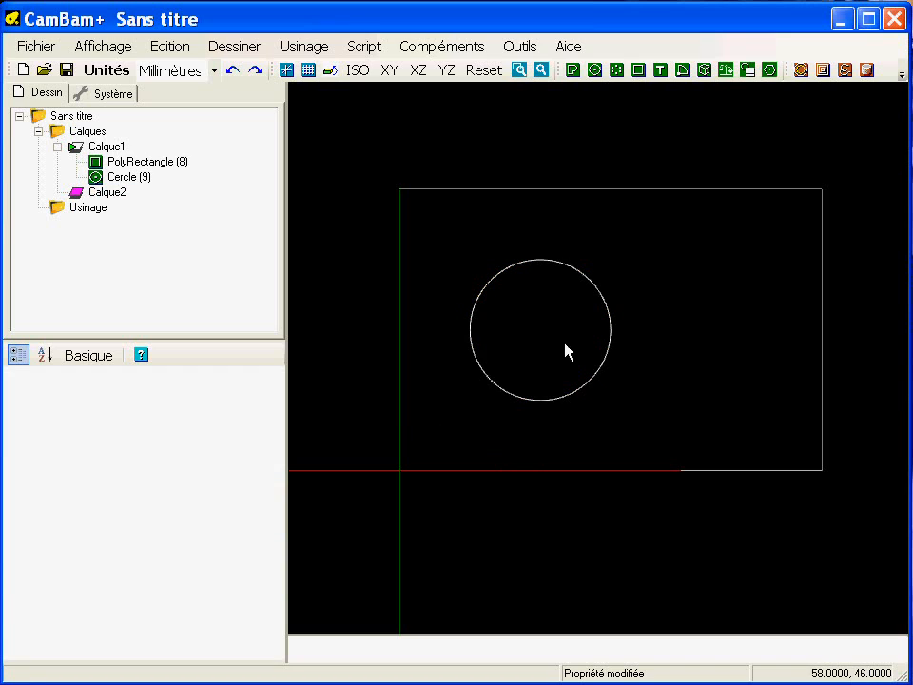
Hide the X and Y axes in the drawing view.
middle_click_drag(565, 384, 498, 383)
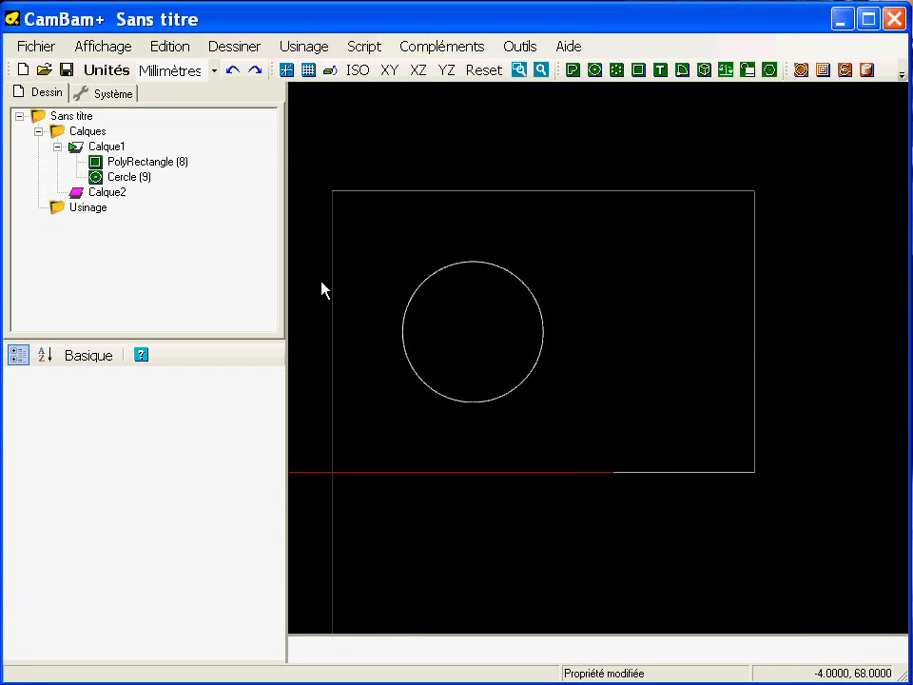
left_click(287, 69)
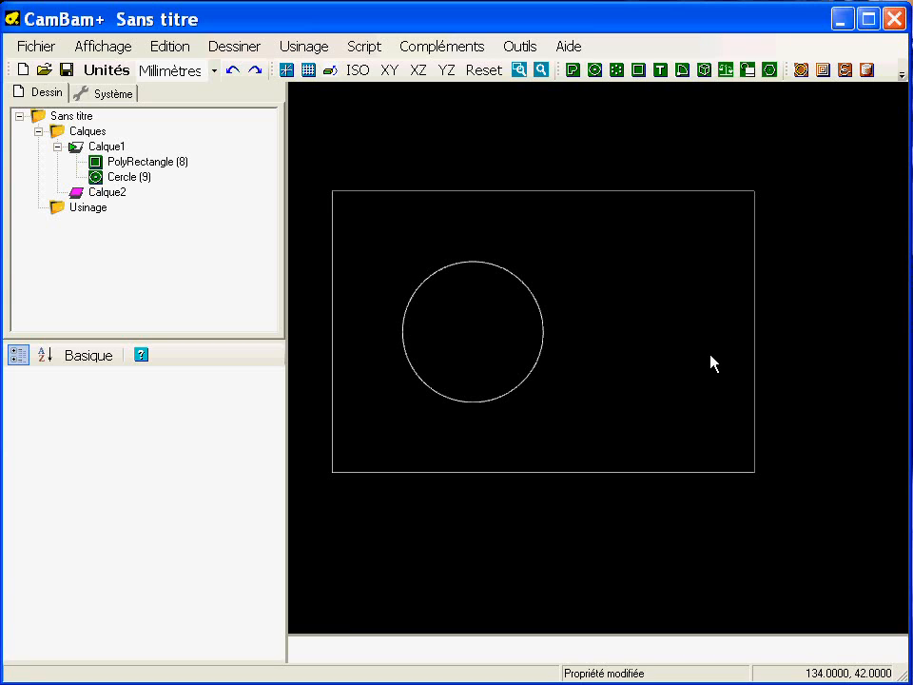
middle_click_drag(681, 371, 616, 367)
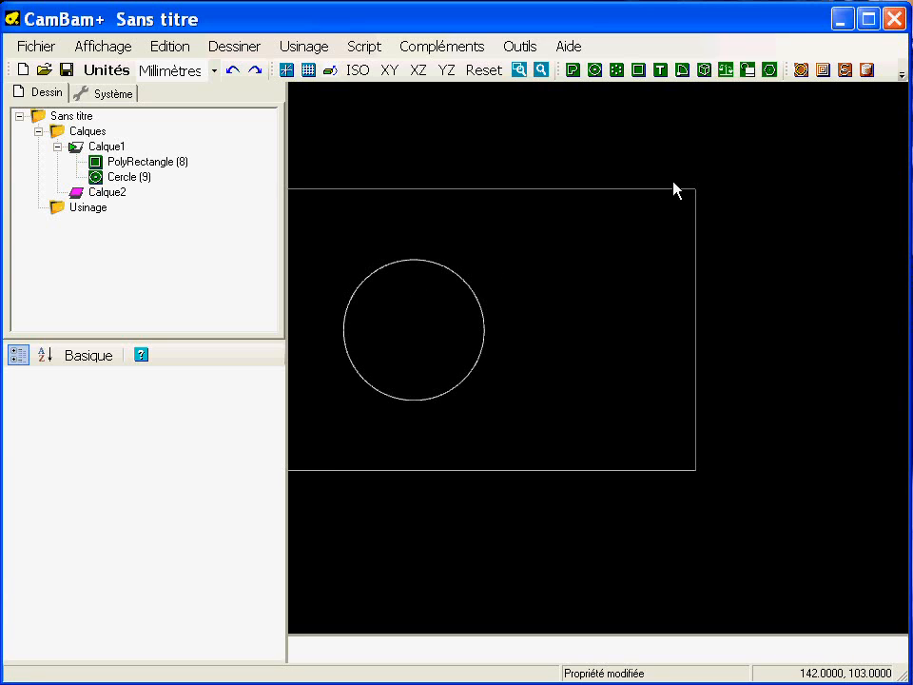
Turn off grid snapping and draw a circle about 24 mm in diameter centred on the rectangle's lower-right corner.
left_click(595, 72)
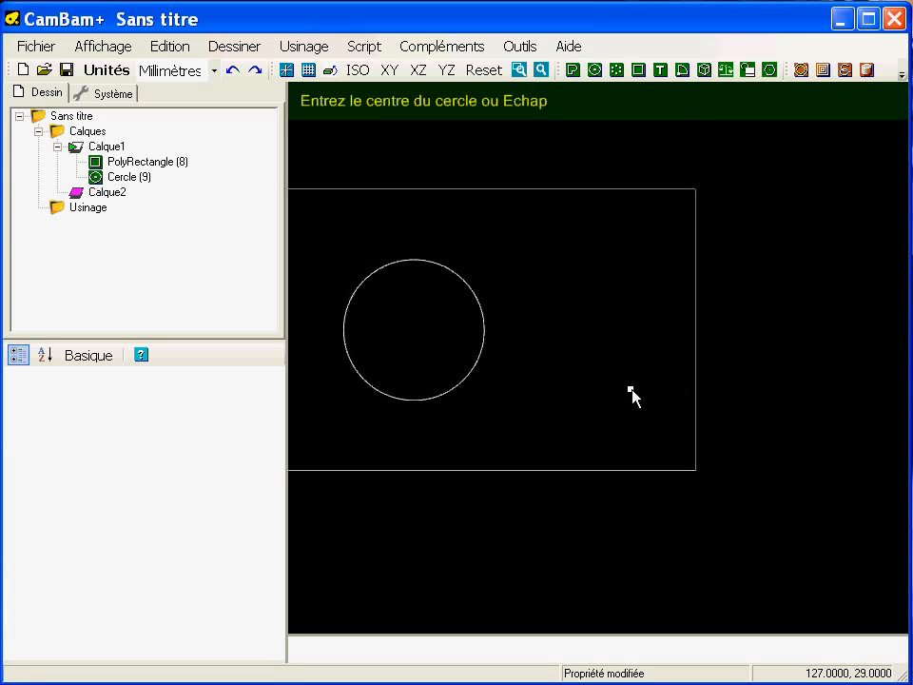
scroll(799, 516, "down", 1)
scroll(771, 494, "up", 4)
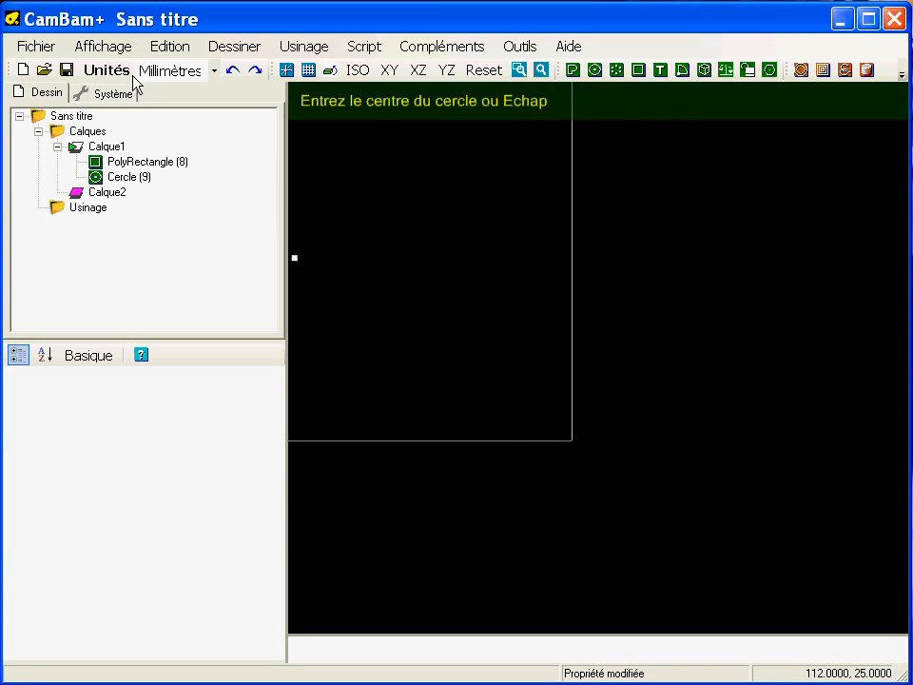
left_click(101, 46)
left_click(183, 350)
left_click(571, 441)
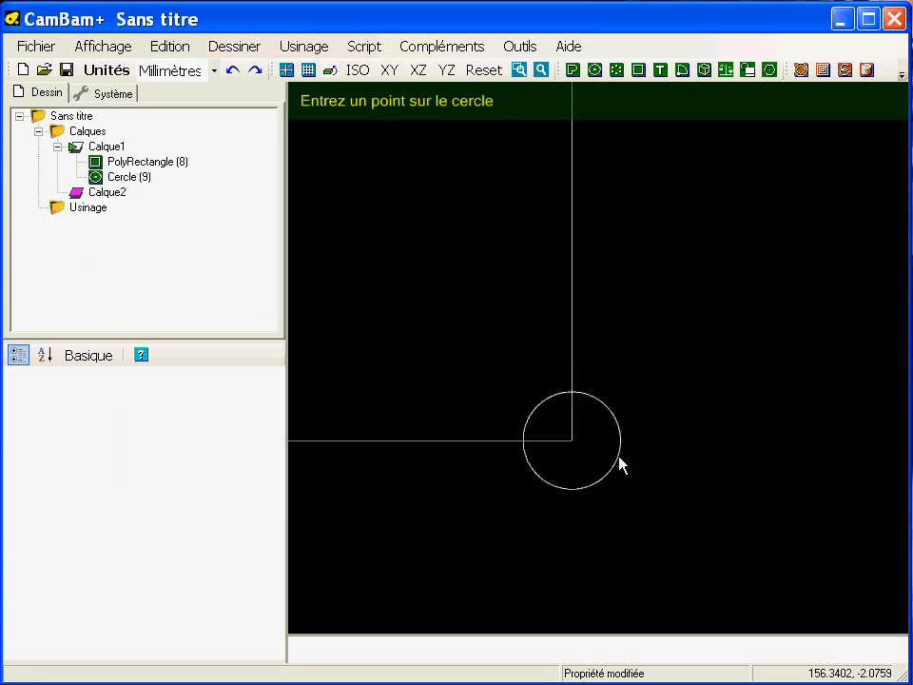
left_click(655, 467)
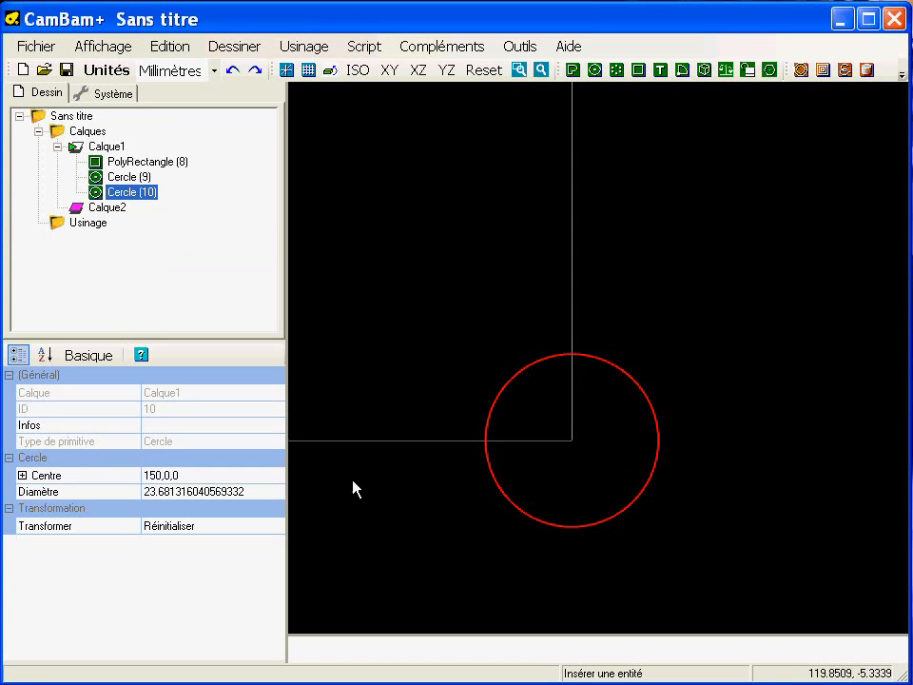
Set the diameter of the circle at the rectangle's lower-right corner to 20 mm.
left_click(161, 501)
left_click(161, 501)
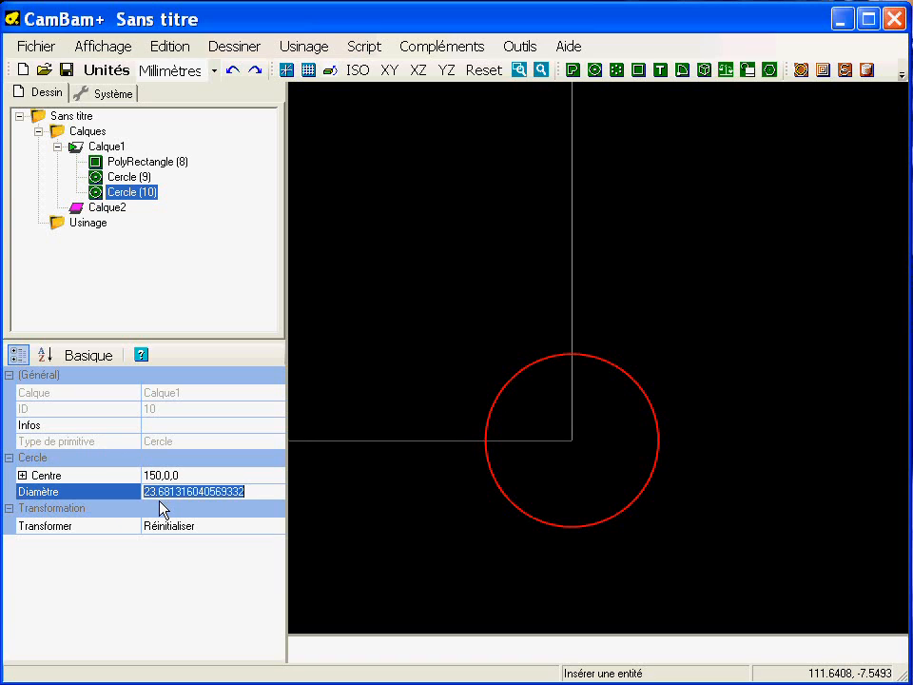
type("20")
key("Return")
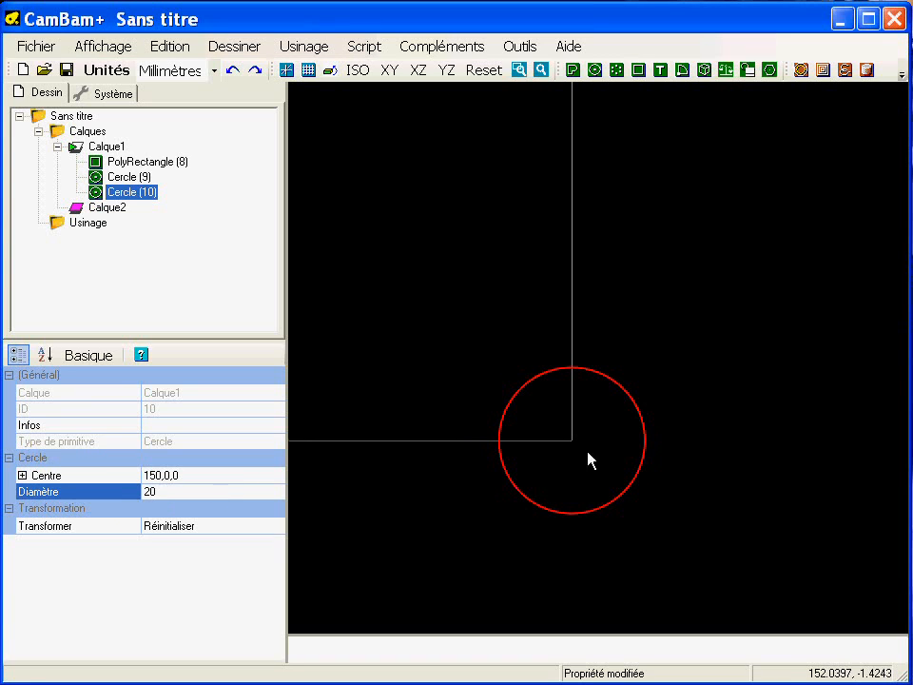
Use numeric displacement to shift the 20 mm circle by -25 mm in X.
scroll(666, 407, "down", 1)
scroll(666, 407, "down", 1)
middle_click_drag(669, 415, 669, 453)
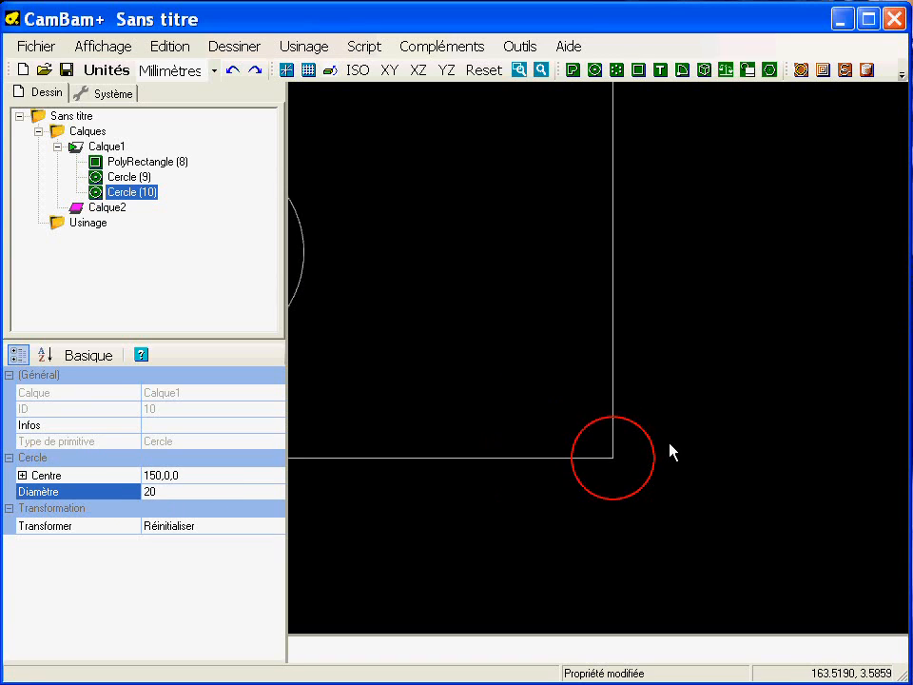
right_click(311, 131)
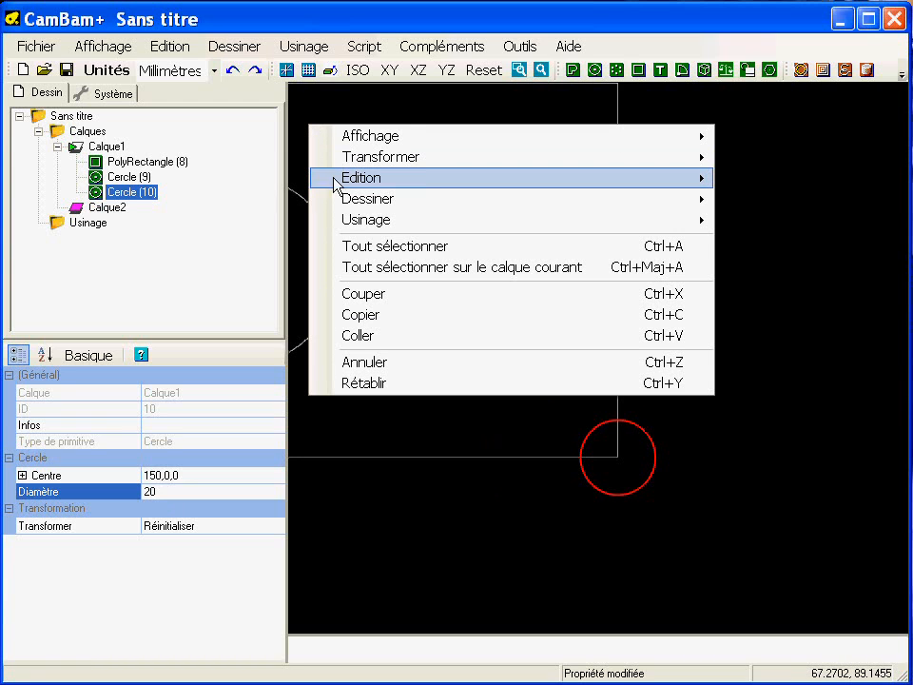
mouse_move(339, 181)
mouse_move(358, 163)
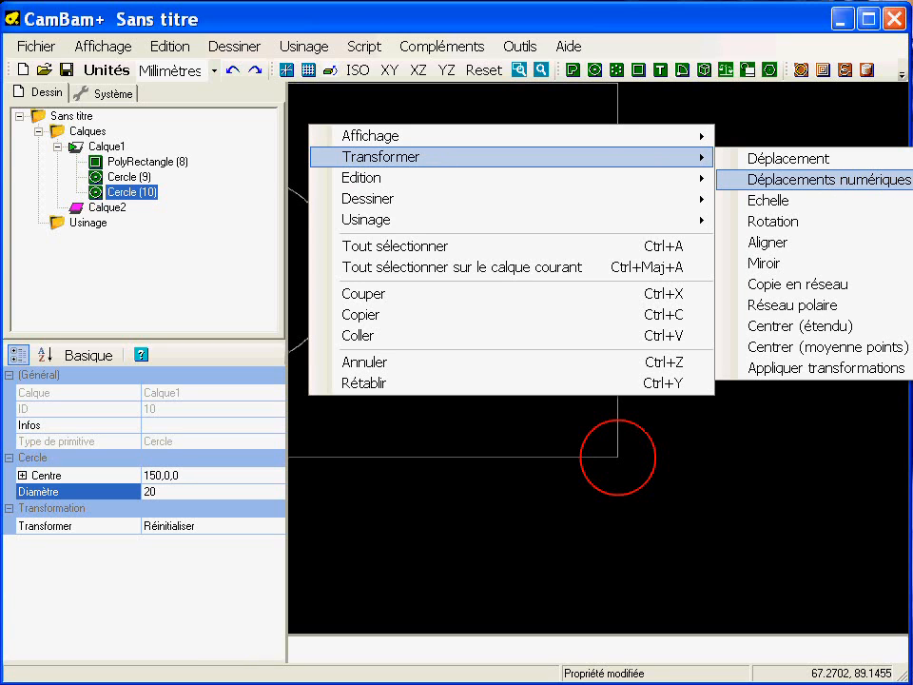
left_click(844, 180)
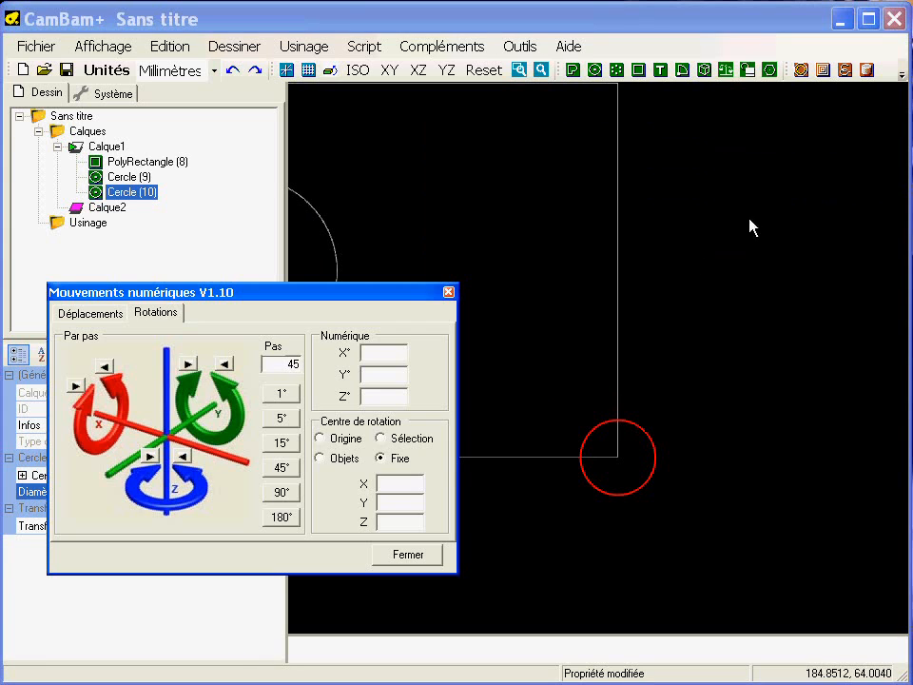
left_click(89, 316)
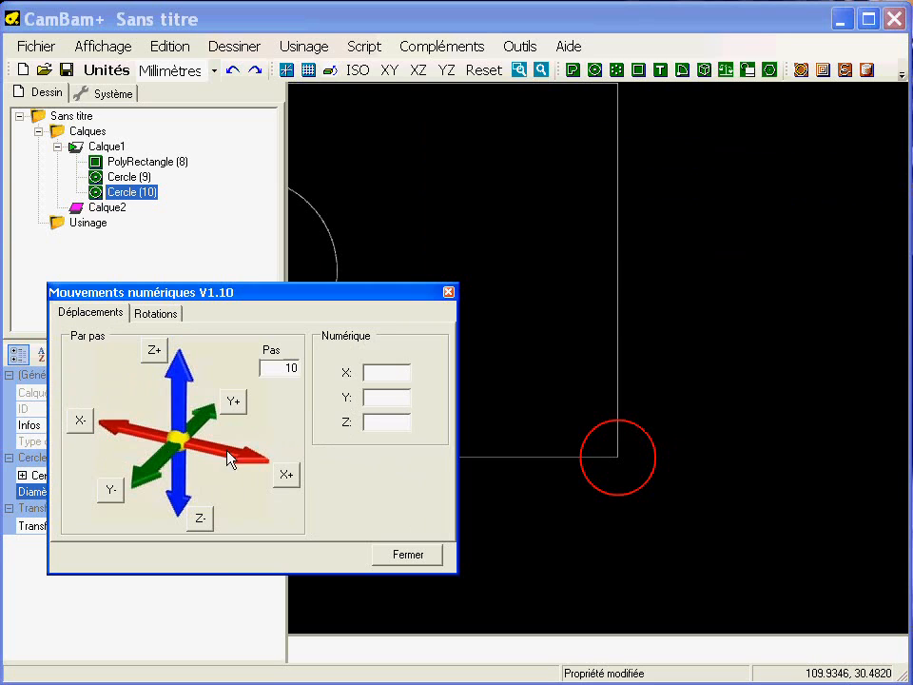
left_click(399, 376)
type("-25")
key("Return")
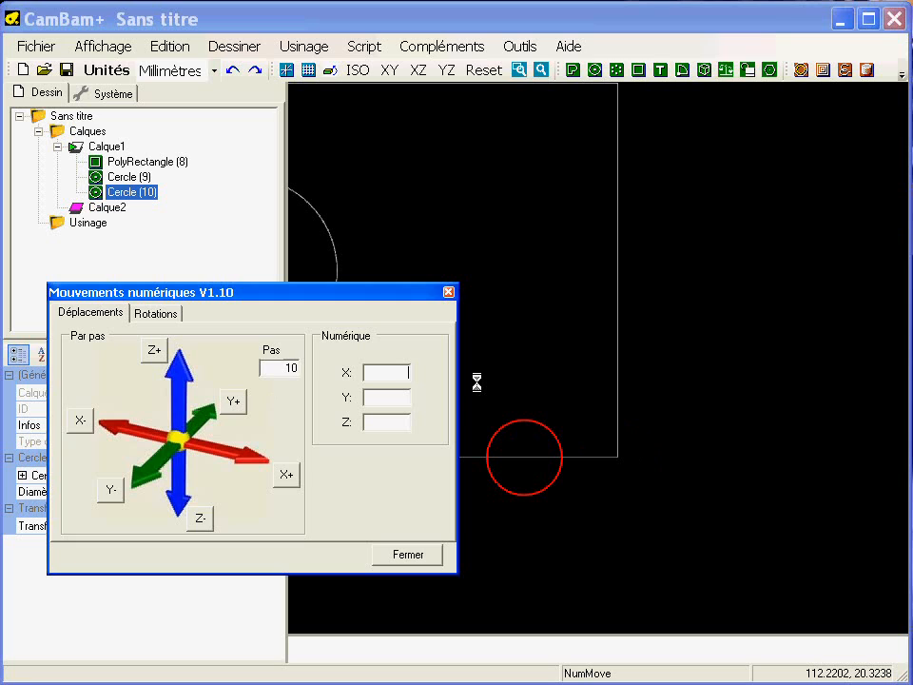
Shift the 20 mm circle by 50 mm in Y and close the numeric movement dialog.
left_click(406, 397)
type("50")
key("Return")
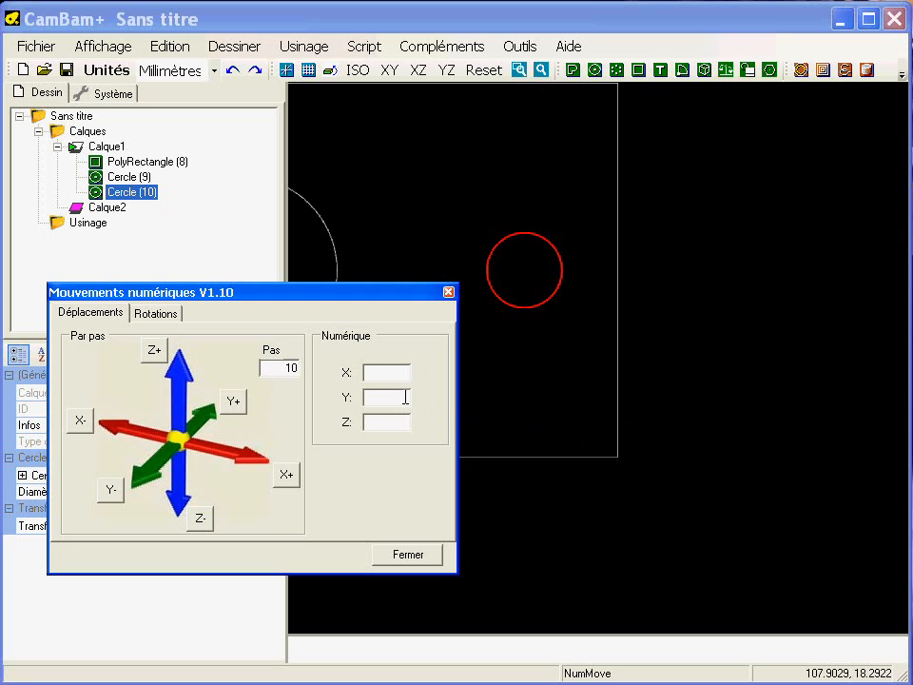
left_click(427, 556)
Draw another circle about 14 mm in diameter centred on the rectangle's lower-right corner.
mouse_move(494, 383)
middle_mouse_down()
mouse_move(618, 394)
mouse_move(638, 405)
middle_mouse_up()
scroll(619, 394, "down", 1)
scroll(618, 394, "down", 1)
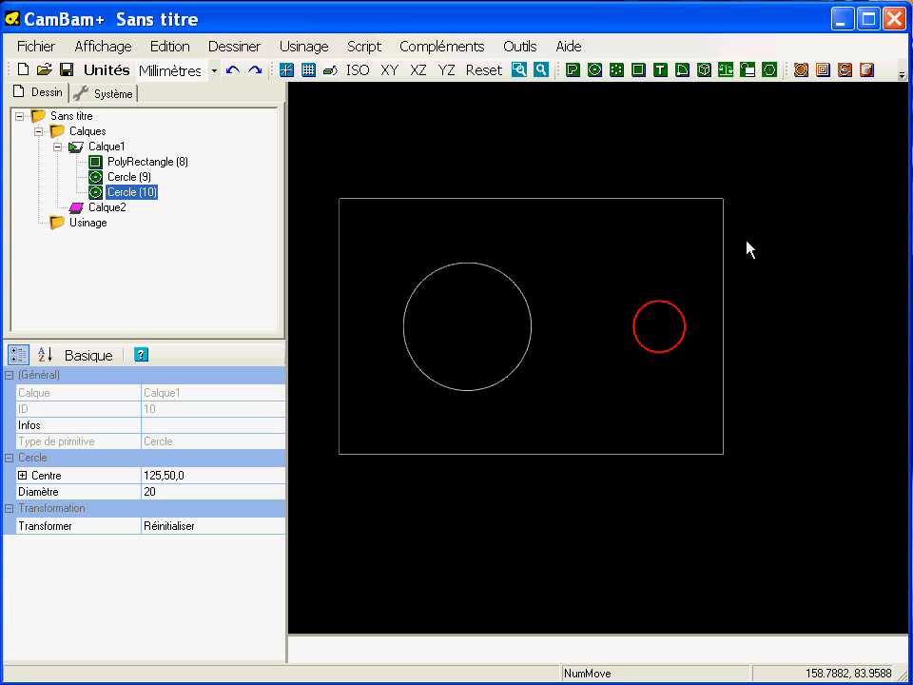
middle_click_drag(750, 433, 608, 320)
scroll(607, 320, "up", 4)
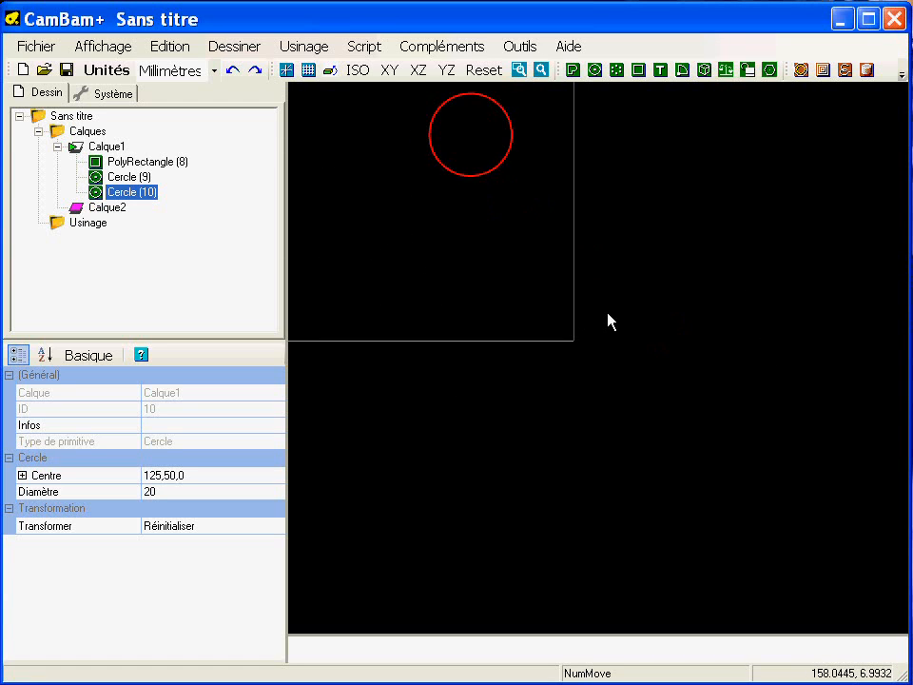
left_click(595, 70)
left_click(563, 351)
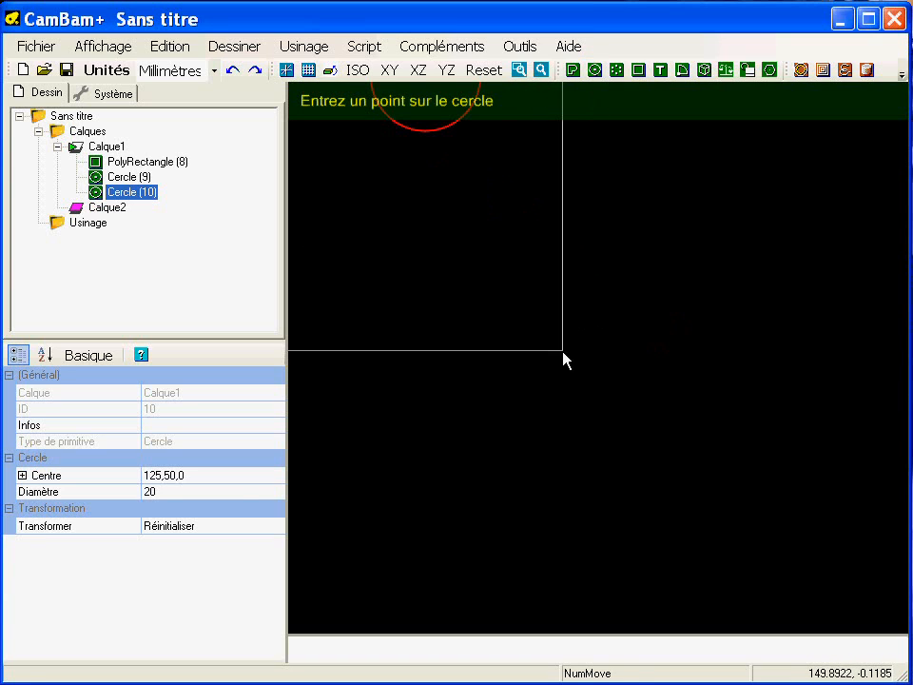
left_click(592, 373)
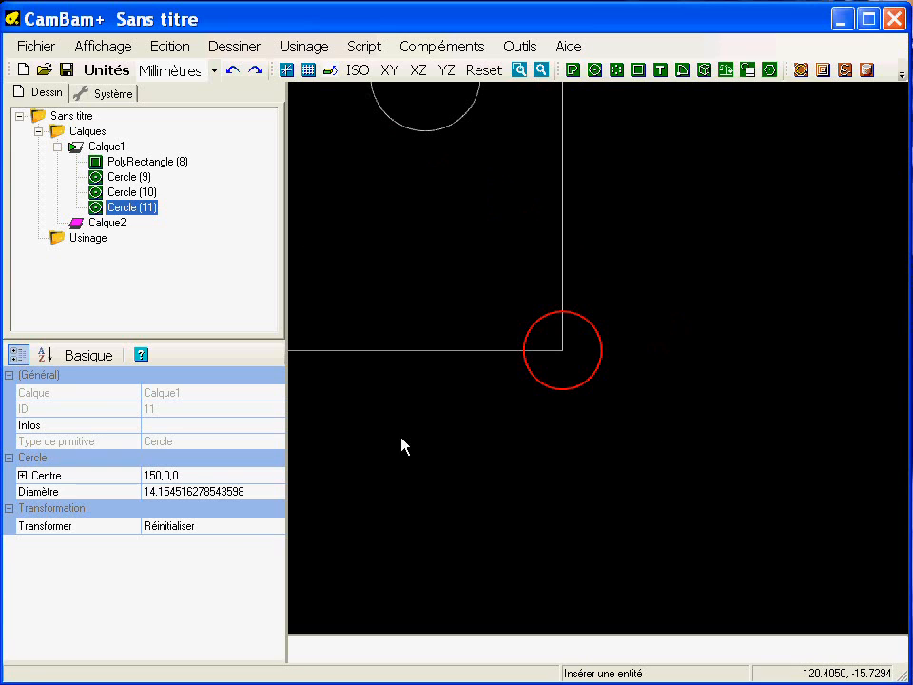
Set the diameter of the new corner circle to 6 mm.
left_click(176, 491)
double_click(176, 491)
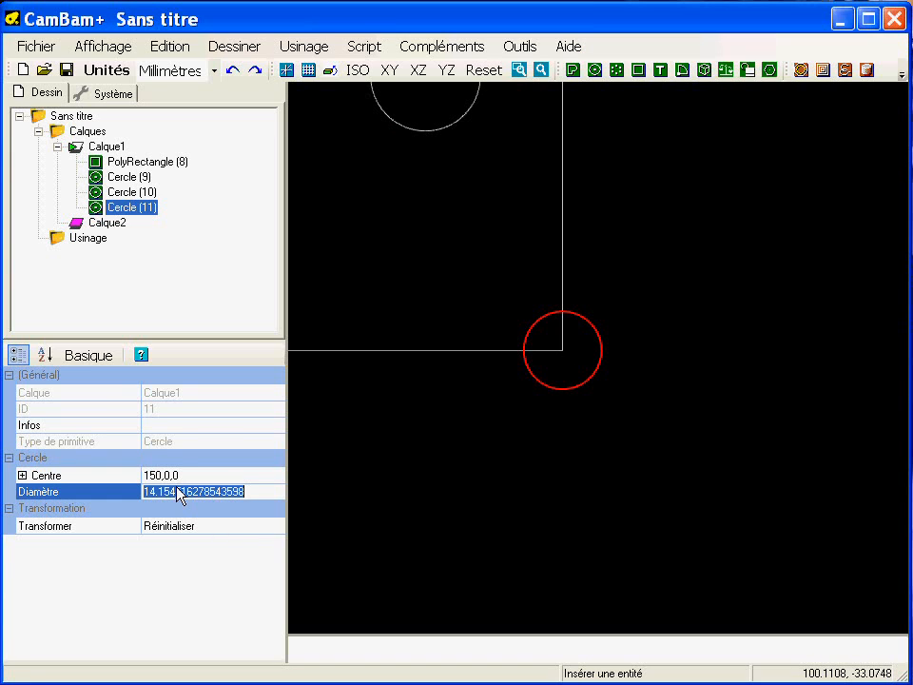
type("6")
key("Return")
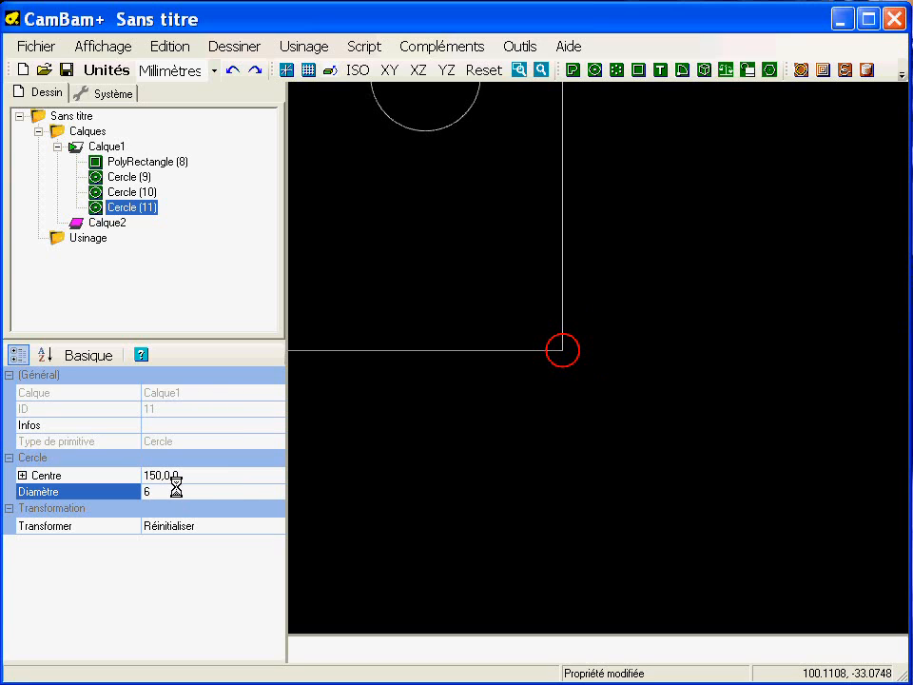
left_click(395, 249)
left_click(561, 364)
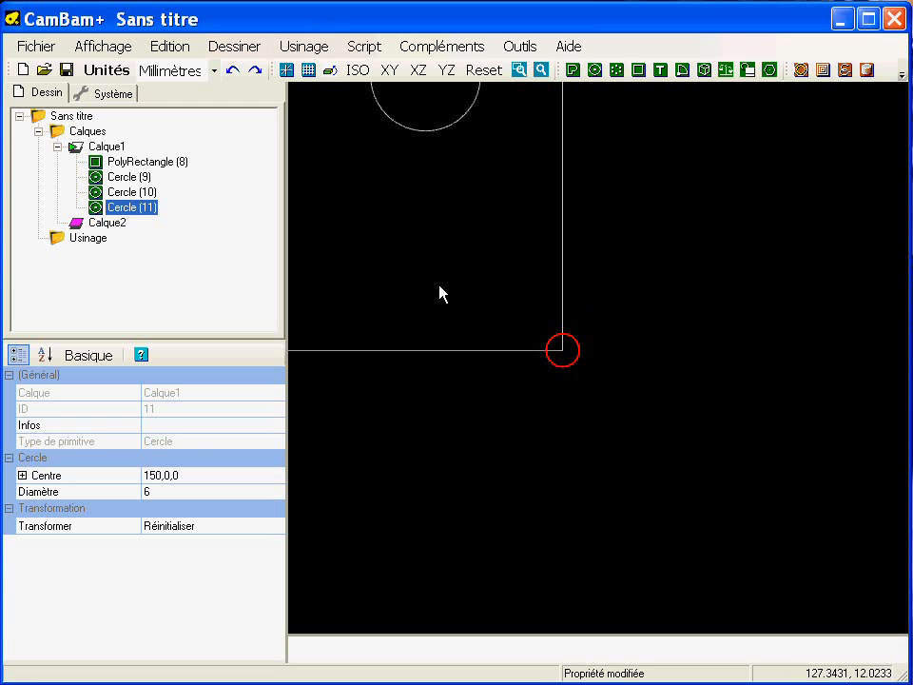
Move the 6 mm circle one 10 mm step in negative X and one in positive Y using numeric movements.
key("ctrl+m")
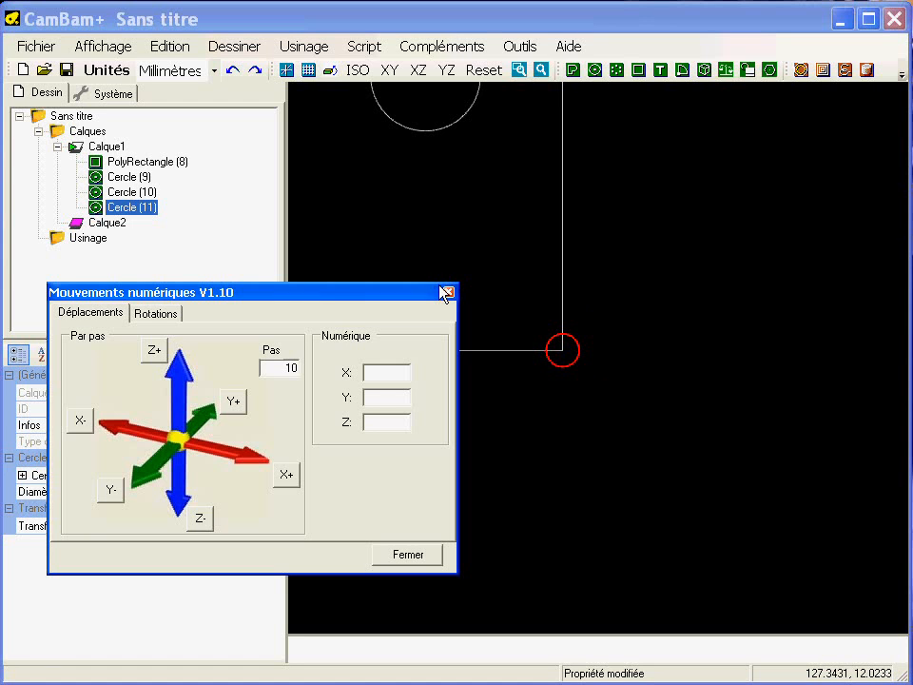
left_click_drag(305, 287, 303, 341)
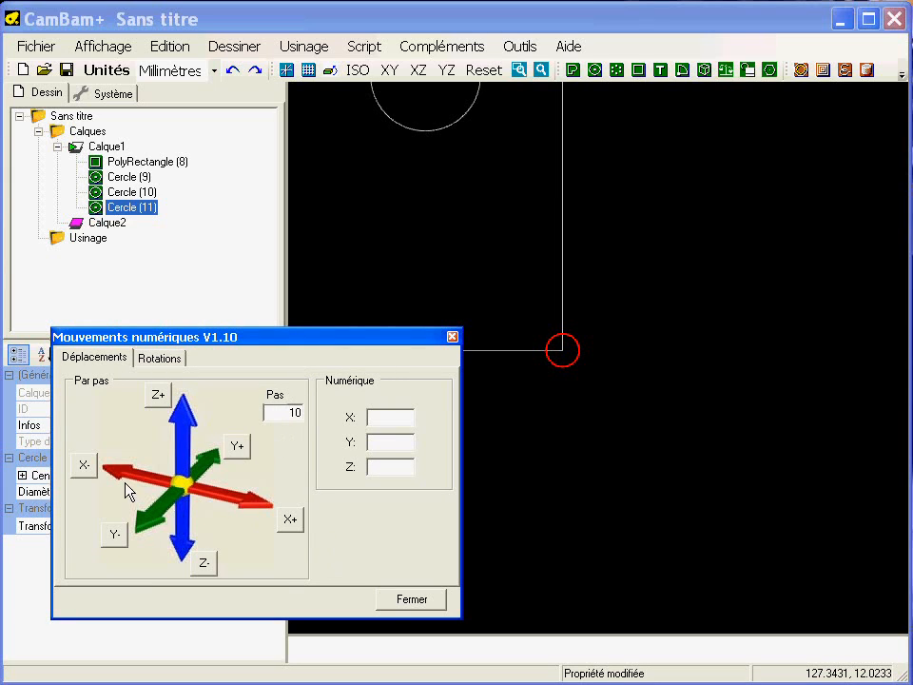
left_click(86, 466)
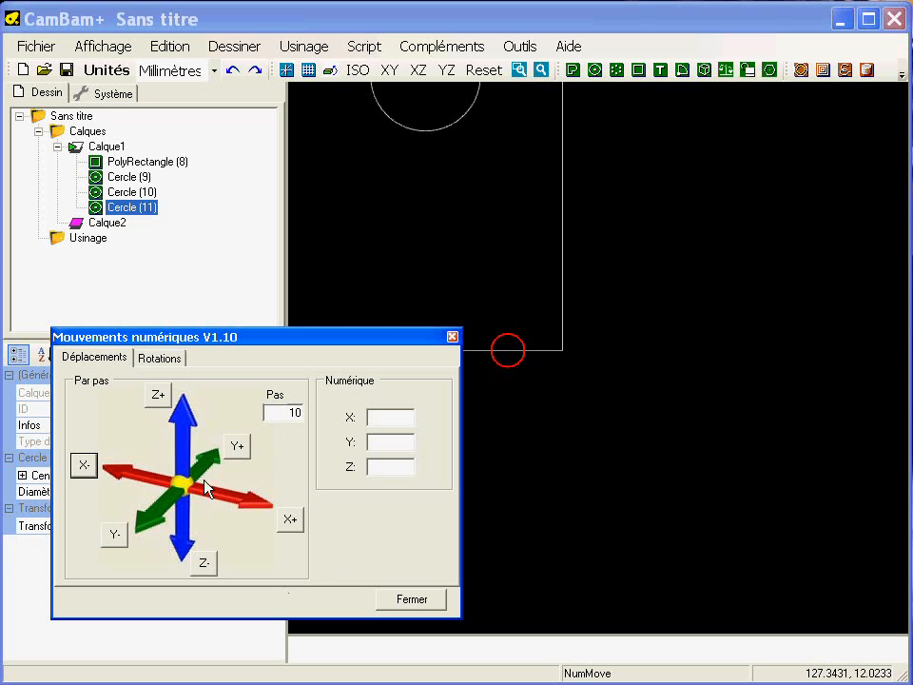
left_click(237, 447)
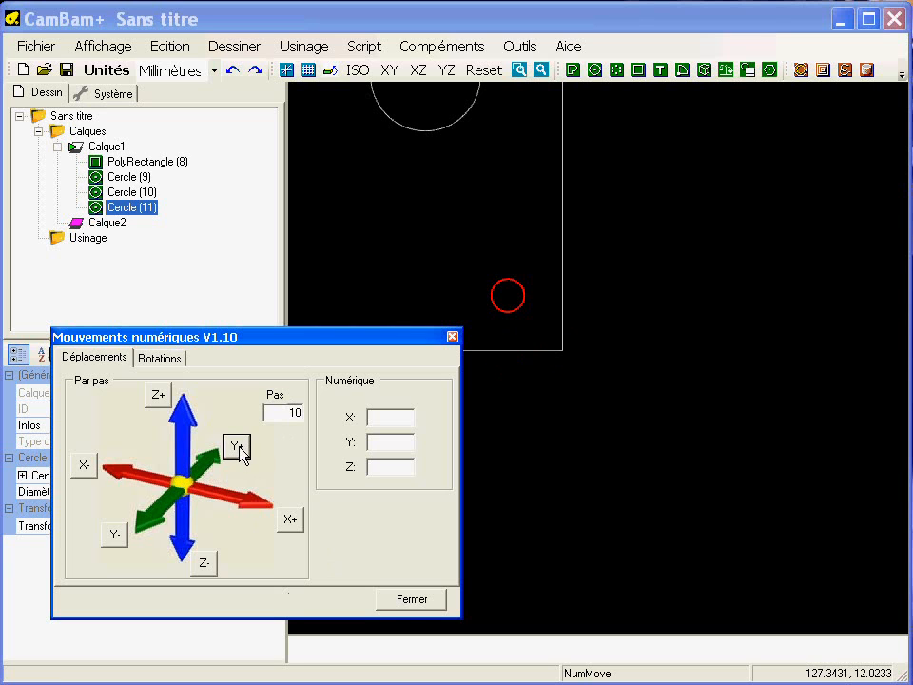
left_click(412, 599)
Generate a list of points from the extents (Etendu) of the rectangle.
scroll(608, 323, "down", 3)
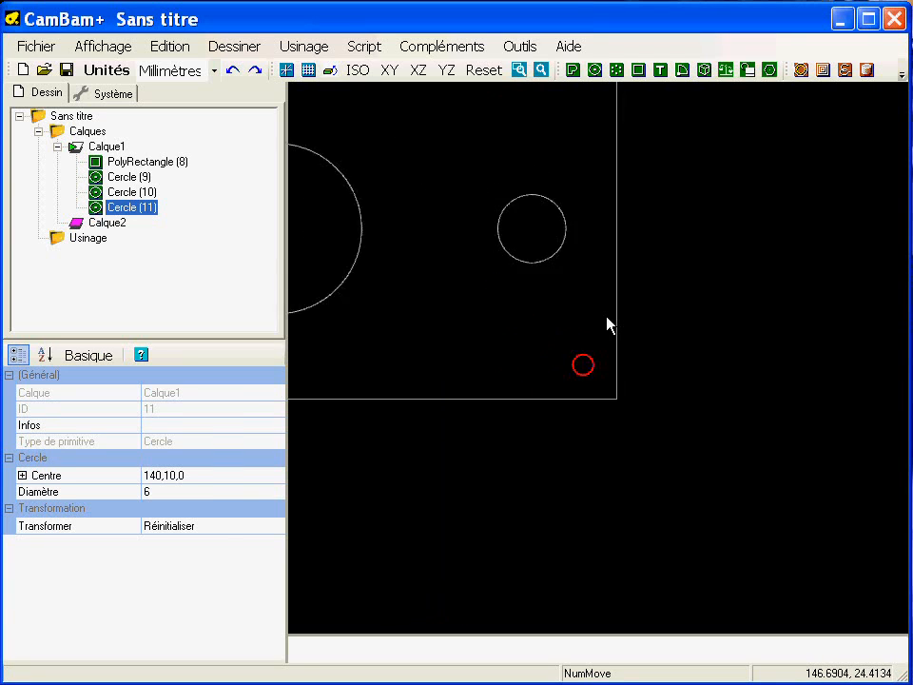
middle_click_drag(700, 373, 734, 387)
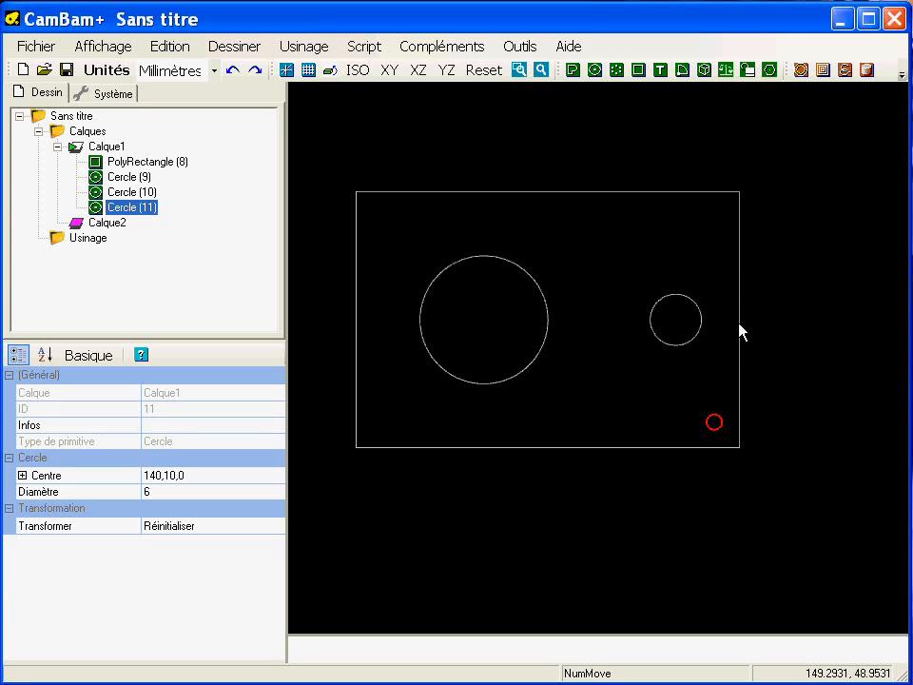
left_click(416, 238)
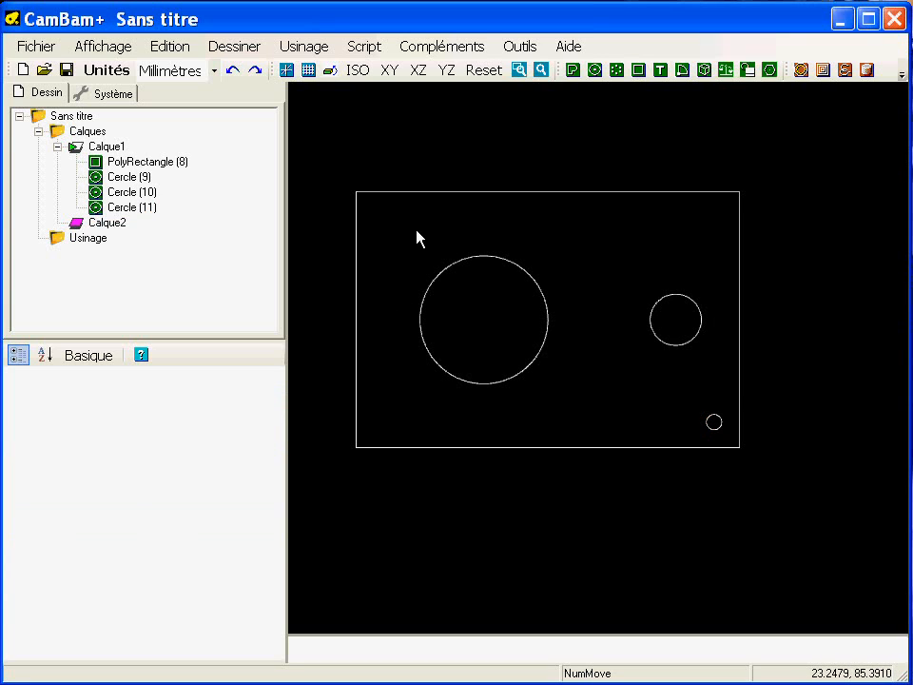
left_click(390, 194)
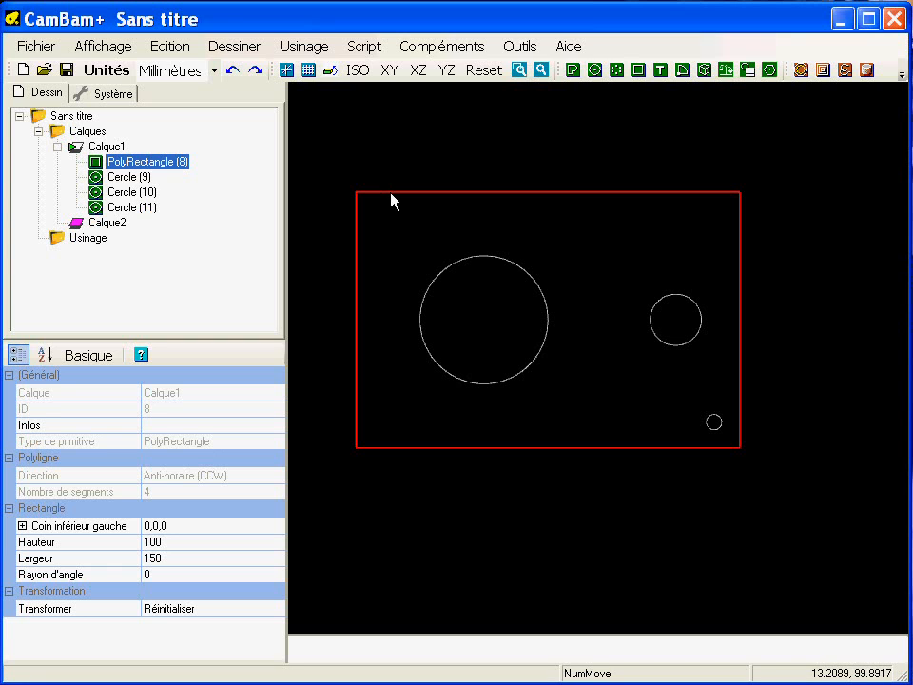
left_click(216, 52)
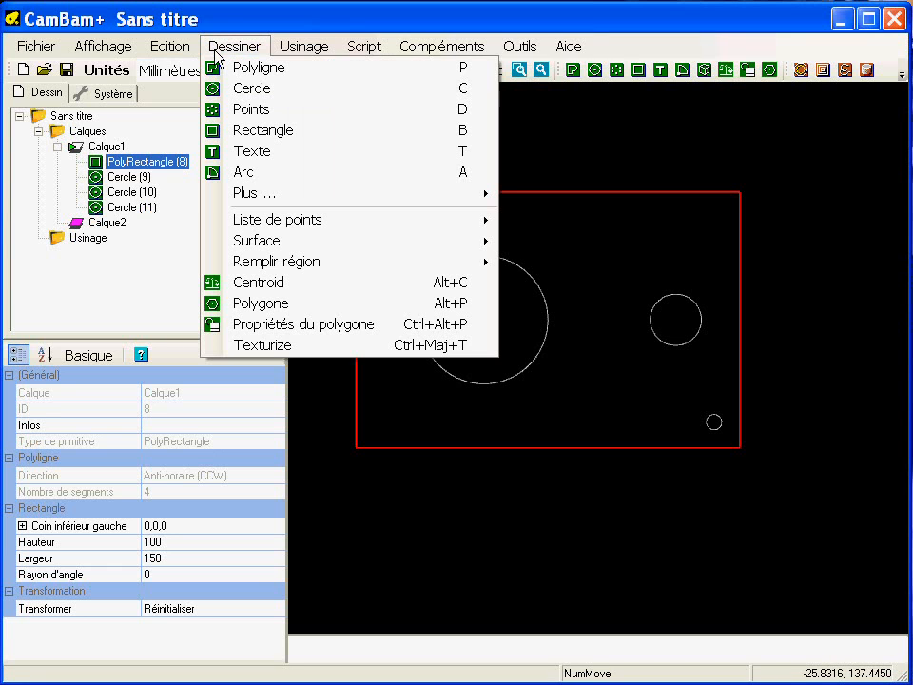
mouse_move(290, 223)
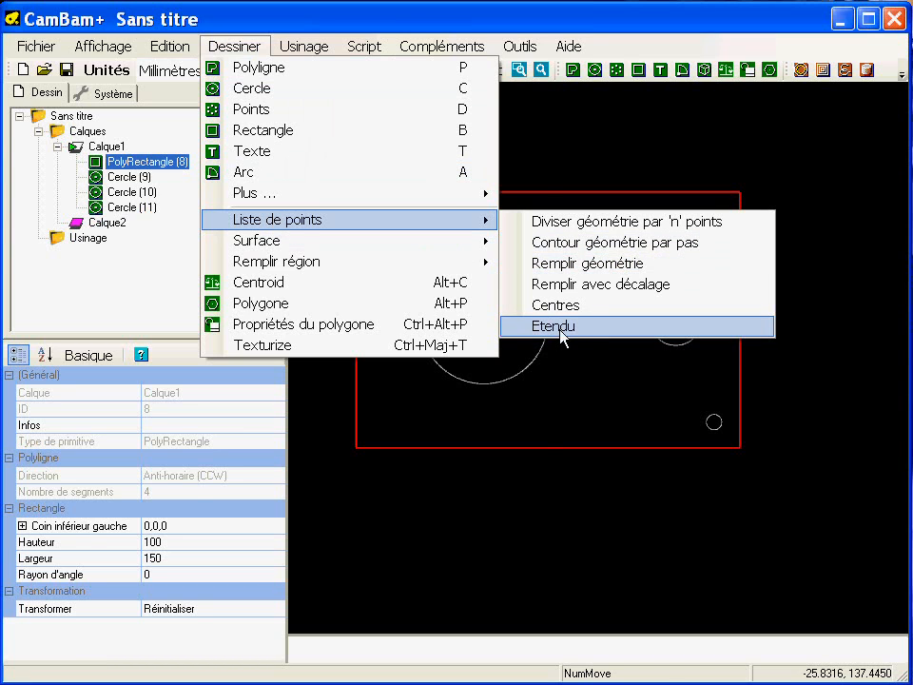
left_click(611, 326)
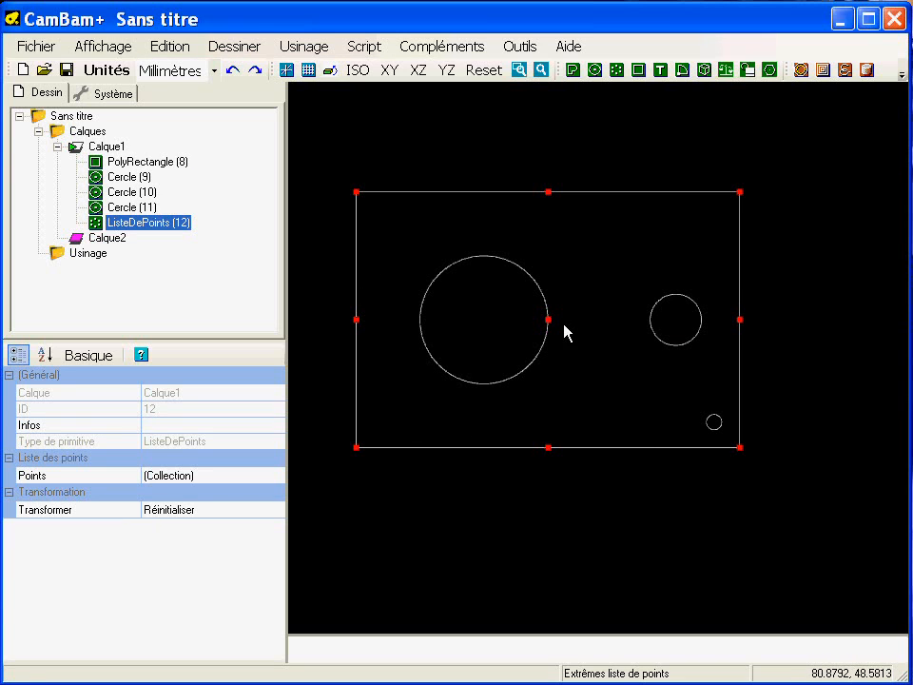
Mirror the 6 mm circle about the rectangle's horizontal centre line, using the midpoints of its right and left edges as the mirror axis.
left_click(717, 456)
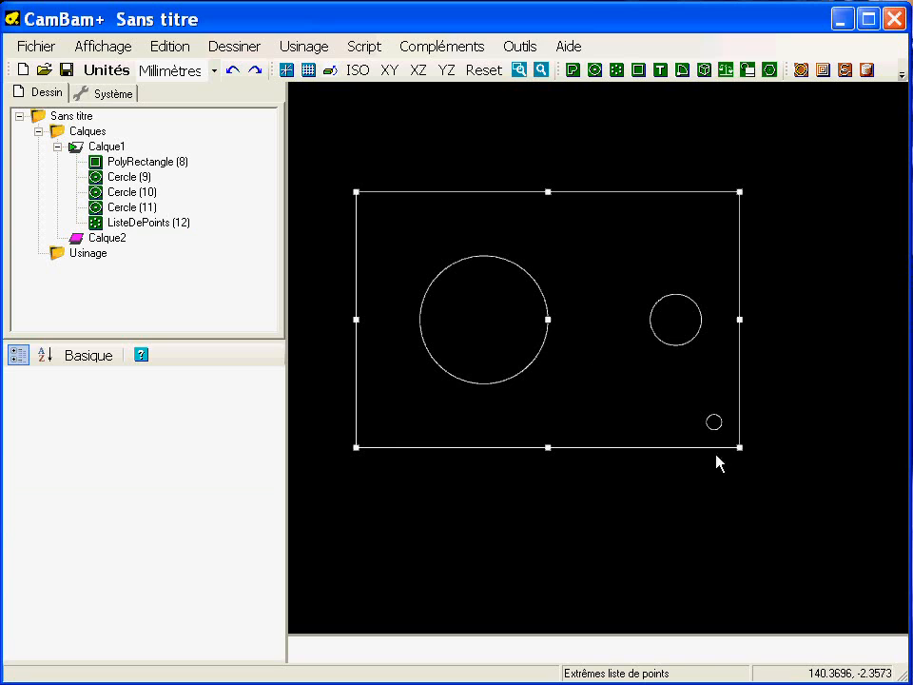
left_click(720, 428)
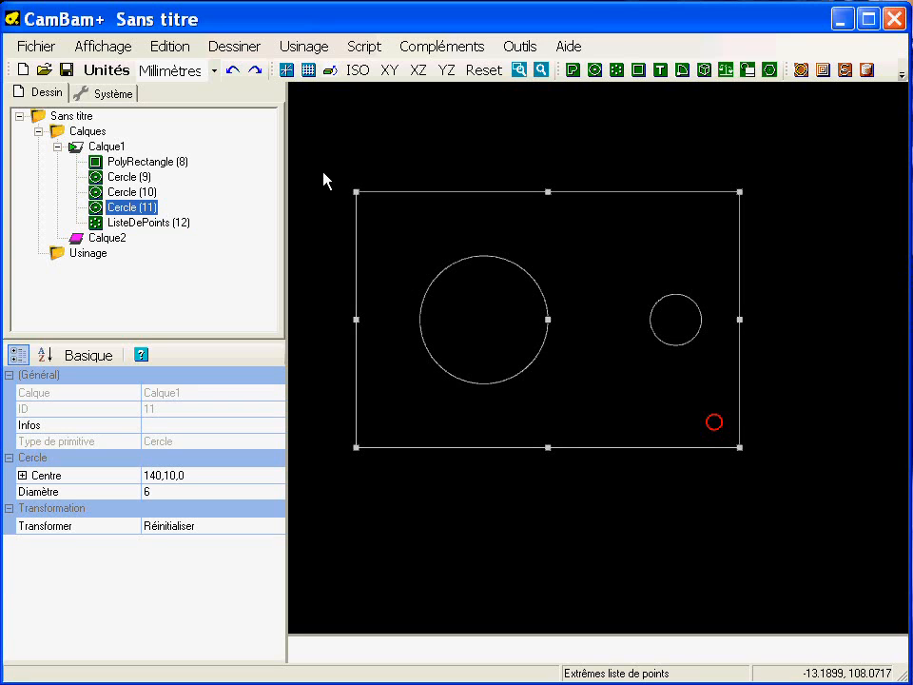
right_click(307, 131)
mouse_move(341, 164)
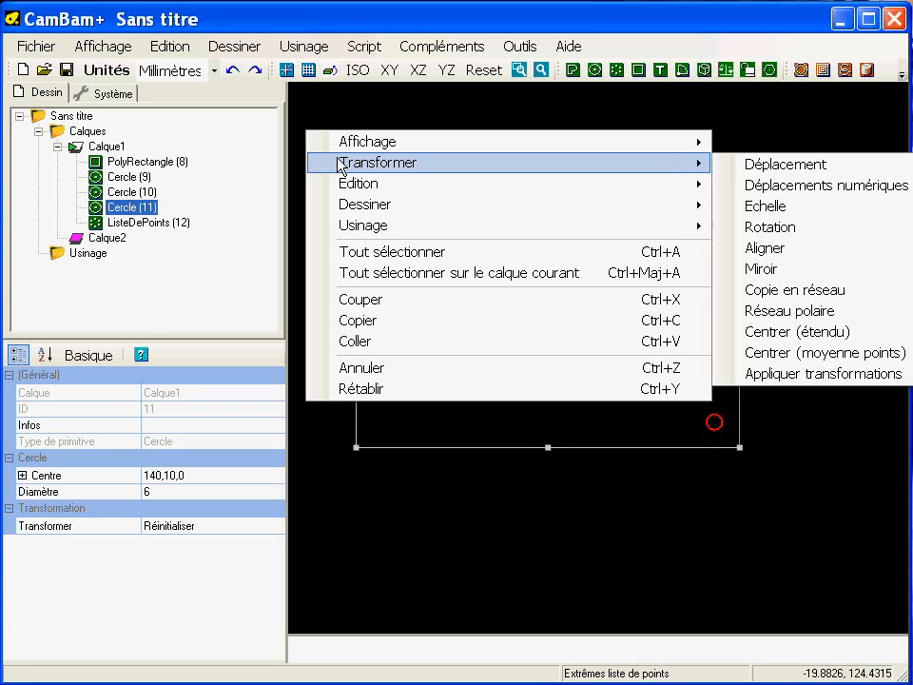
left_click(765, 270)
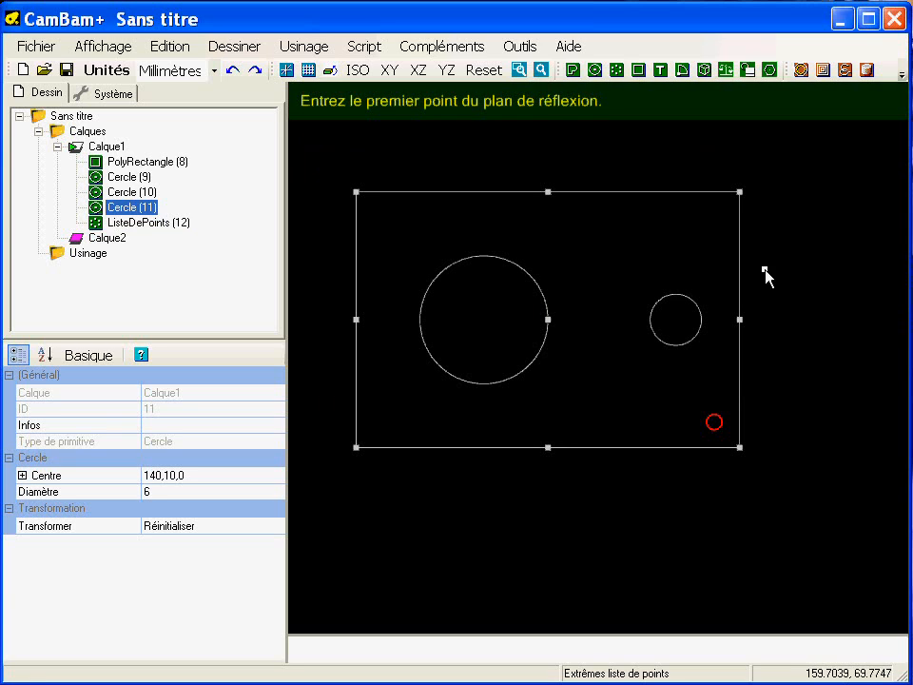
left_click(742, 324)
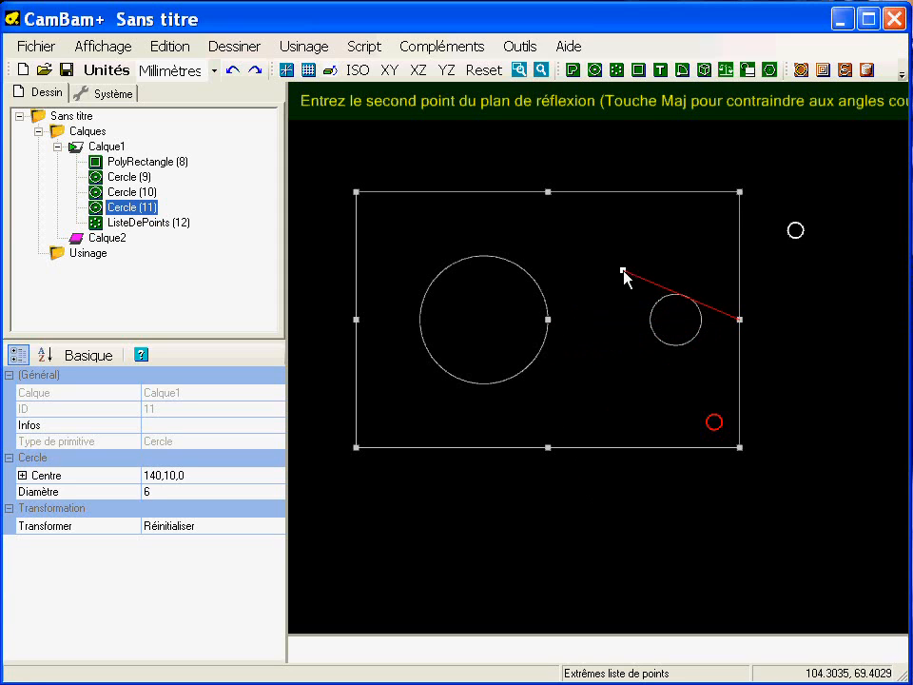
left_click(357, 319)
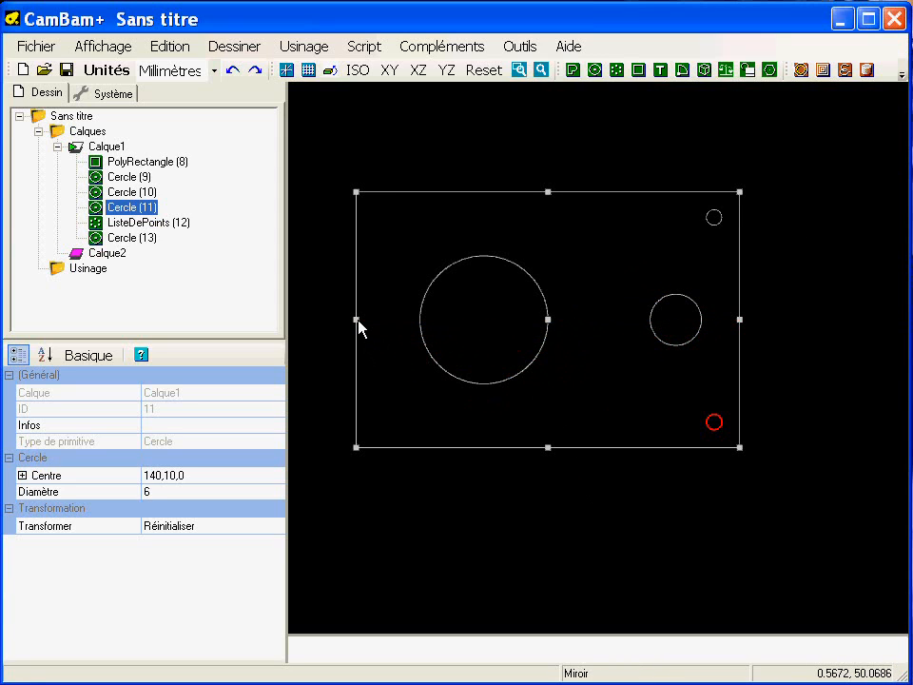
left_click(692, 514)
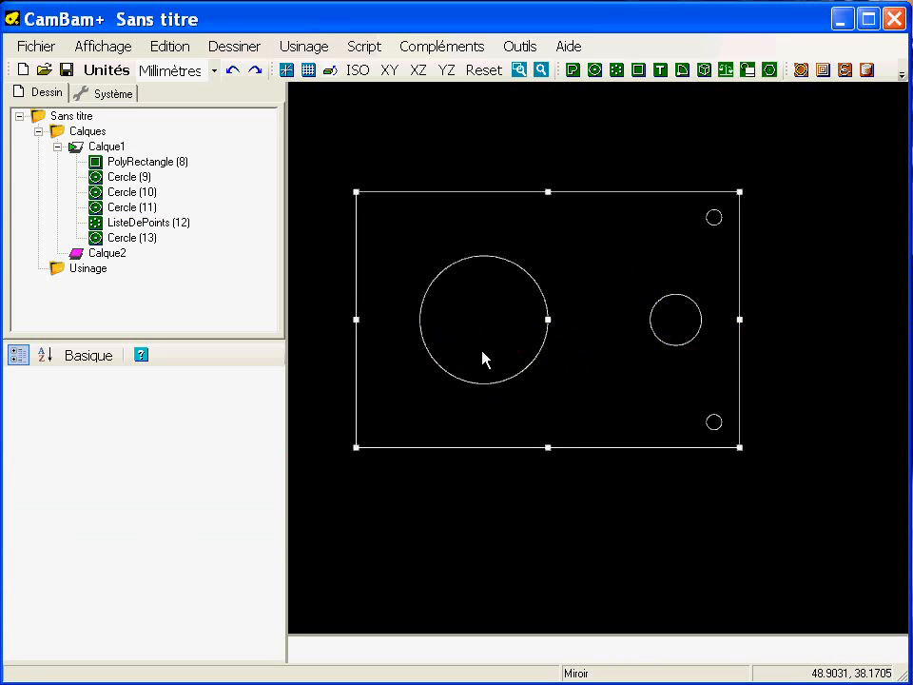
Delete the list of points generated around the rectangle.
left_click(179, 221)
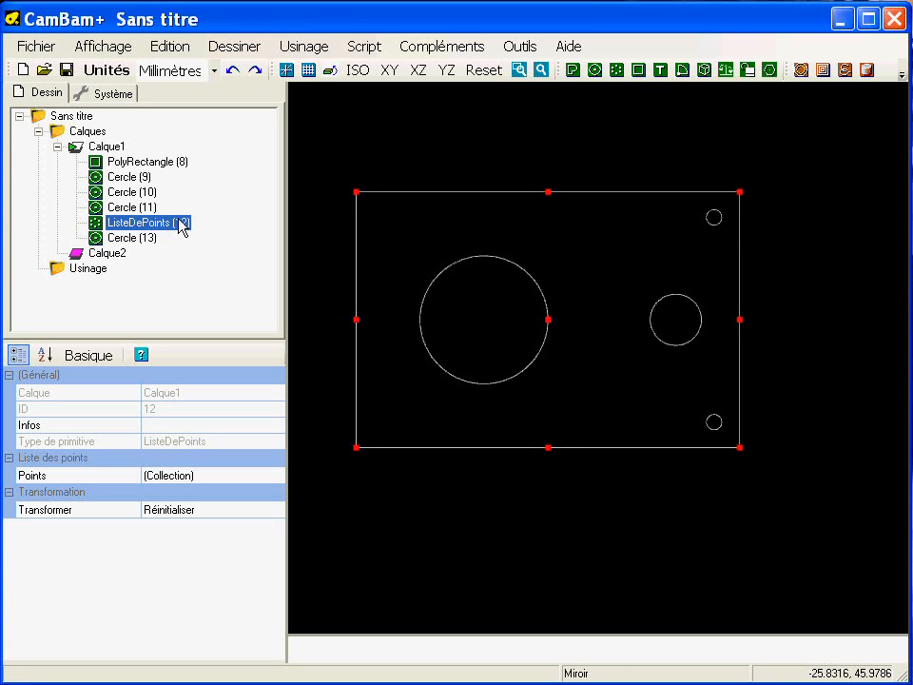
key("Delete")
key("Return")
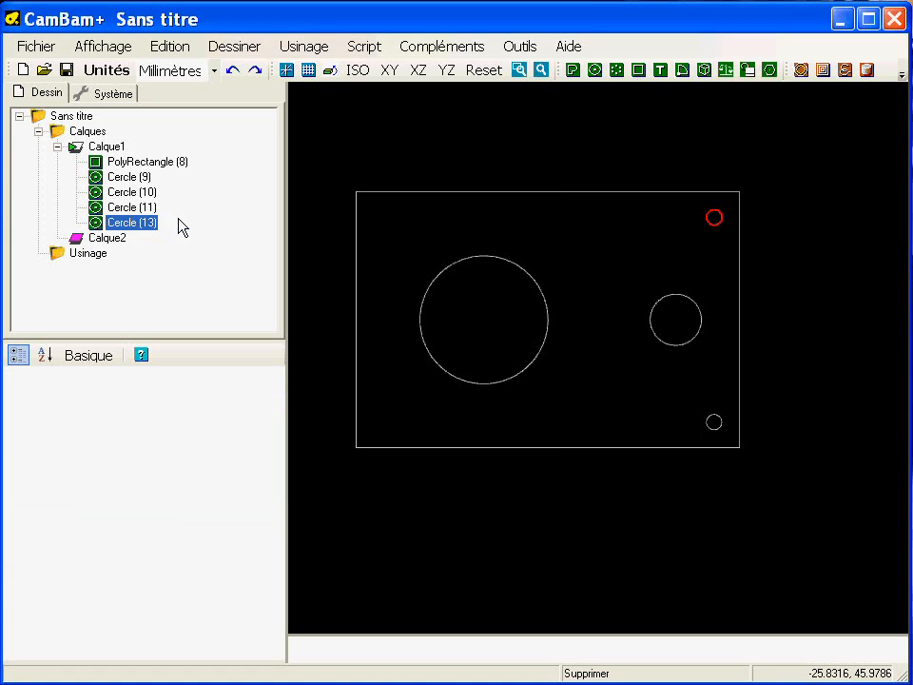
left_click(640, 376)
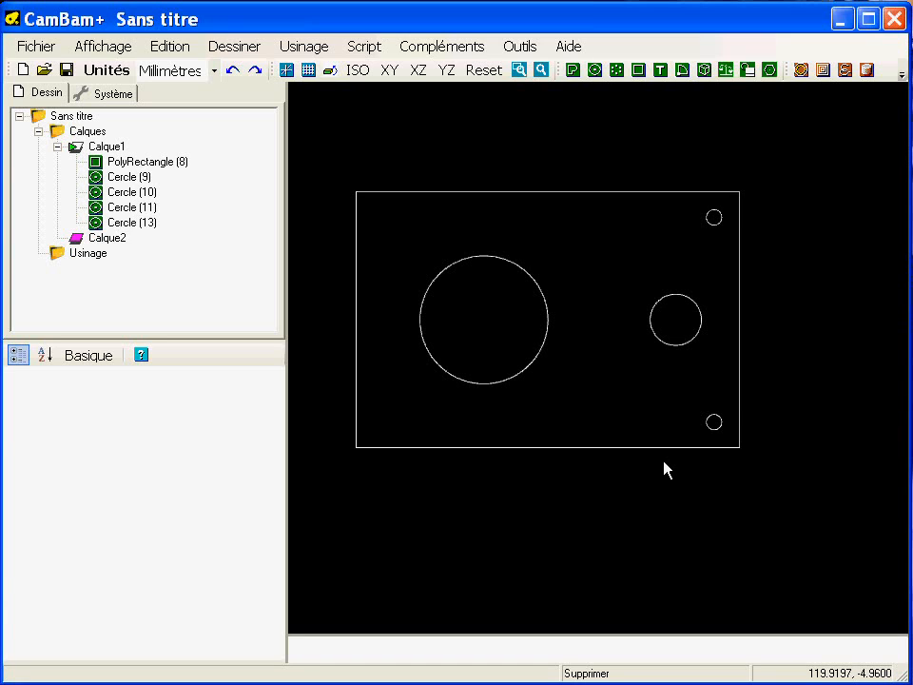
Show the axes and the grid around the rectangle's lower-left corner and enable snapping to the grid for a new polyline.
middle_click_drag(626, 448, 555, 431)
scroll(530, 401, "up", 5)
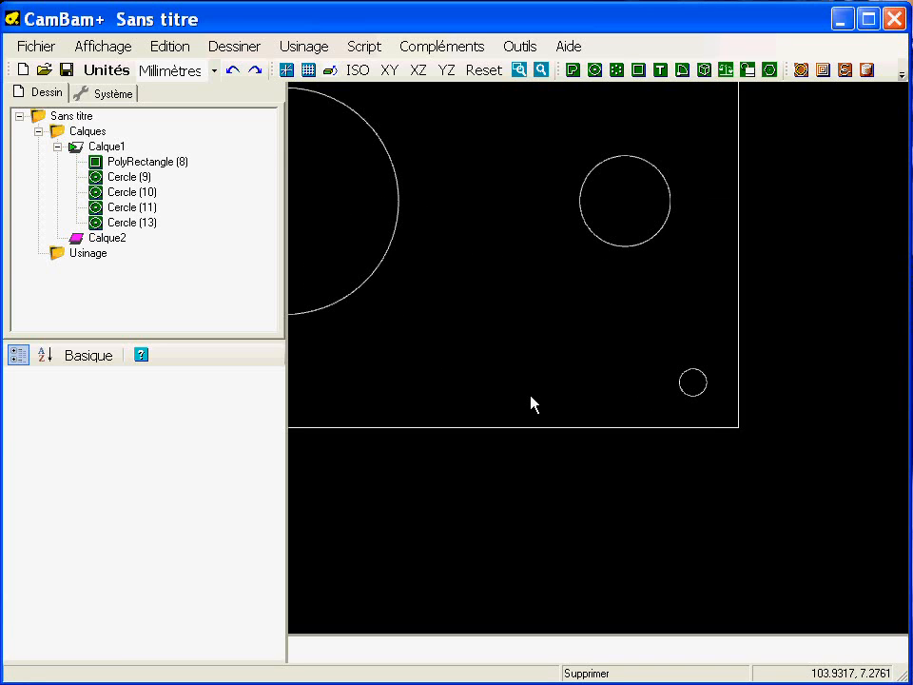
middle_click_drag(513, 382, 799, 390)
middle_click_drag(462, 419, 532, 379)
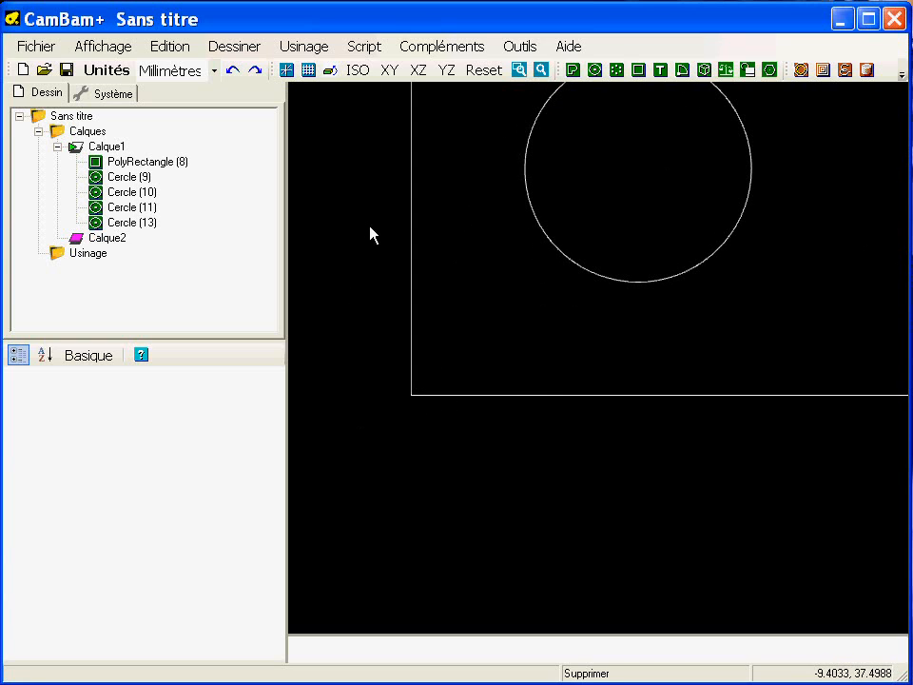
left_click(287, 70)
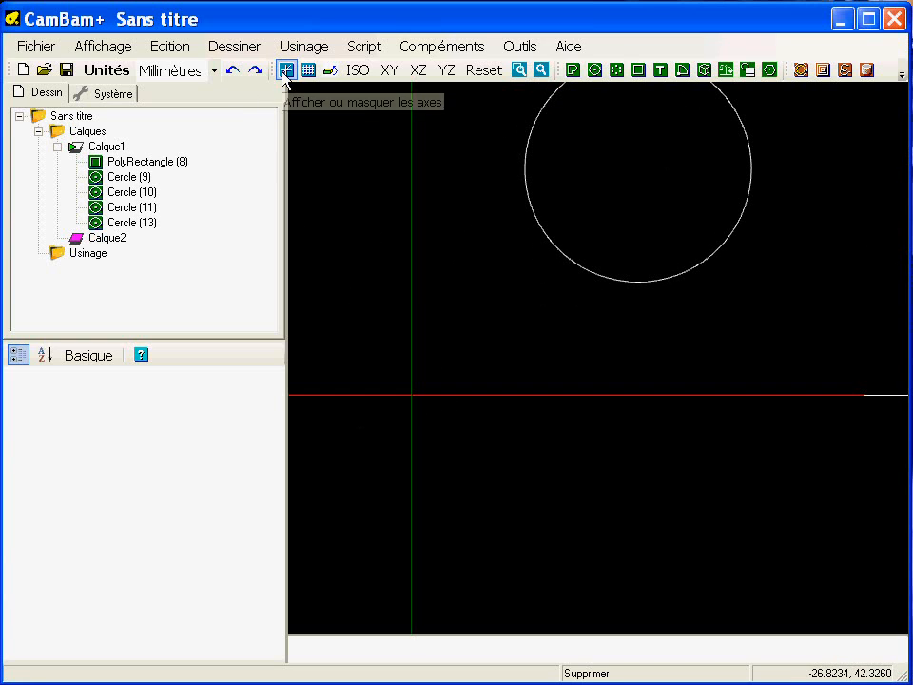
left_click(574, 69)
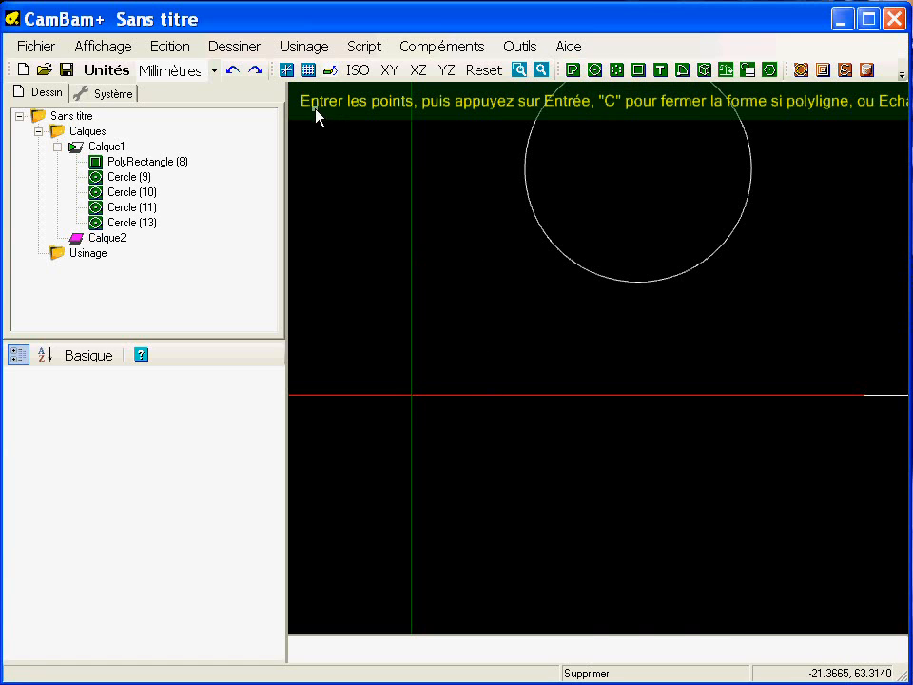
left_click(307, 69)
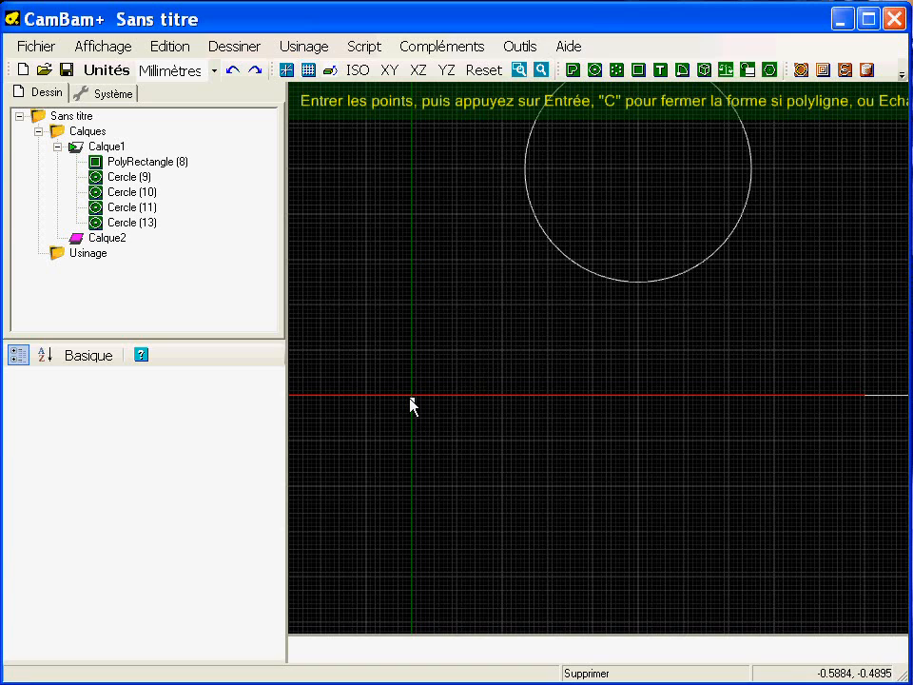
scroll(402, 392, "up", 3)
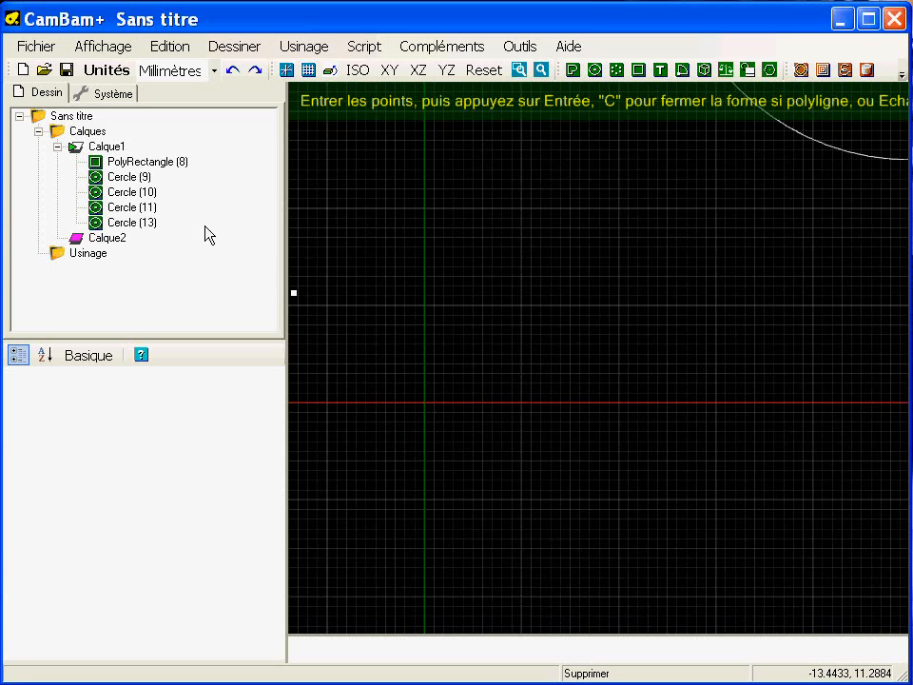
left_click(91, 48)
left_click(162, 352)
Draw an open polyline from the origin through (0, 10) and (30, 10) to (30, 0).
scroll(424, 404, "down", 1)
left_click(424, 403)
scroll(430, 352, "up", 1)
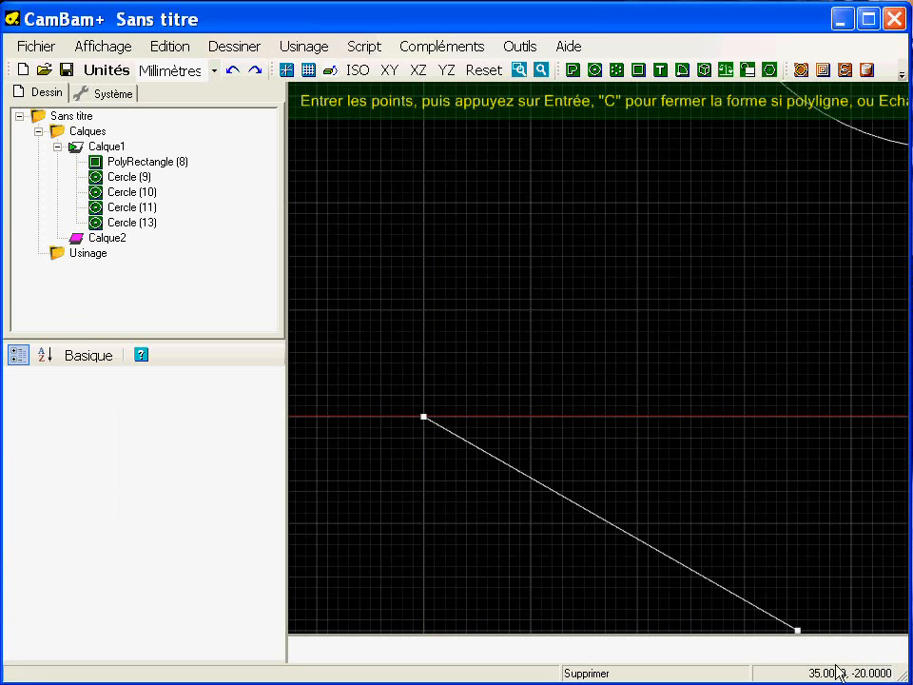
left_click(424, 311)
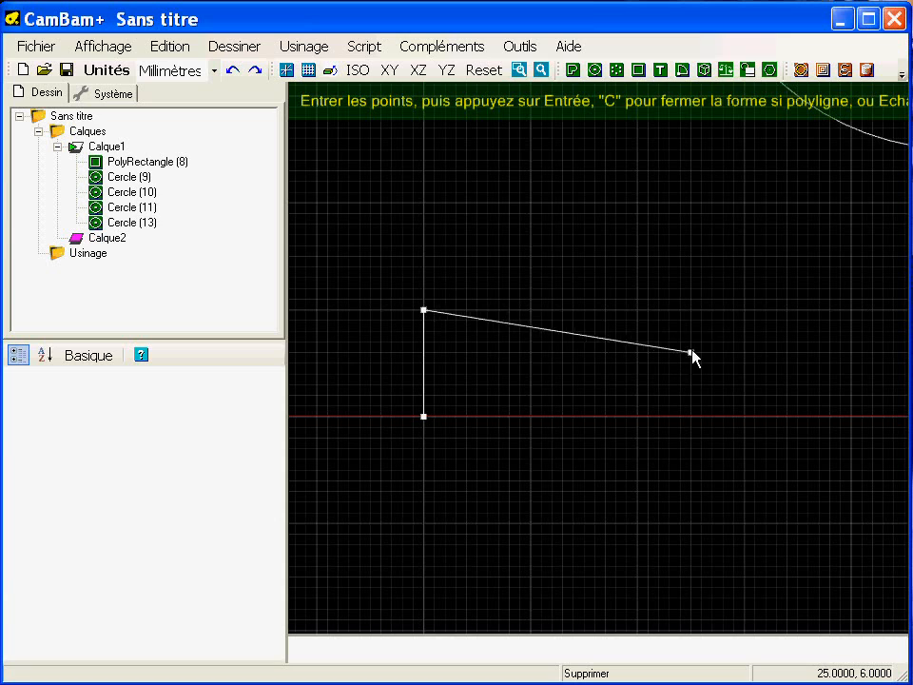
left_click(748, 313)
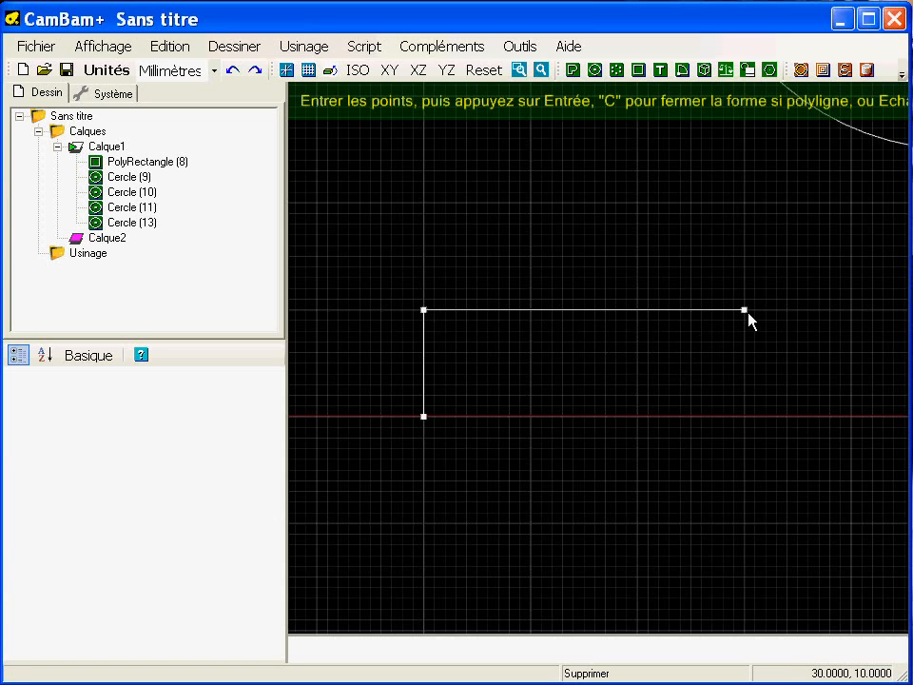
left_click(747, 418)
key("Return")
Hide the drawing grid.
scroll(708, 436, "down", 2)
scroll(708, 433, "down", 5)
middle_click_drag(763, 469, 560, 482)
scroll(560, 482, "down", 5)
middle_click_drag(645, 461, 600, 458)
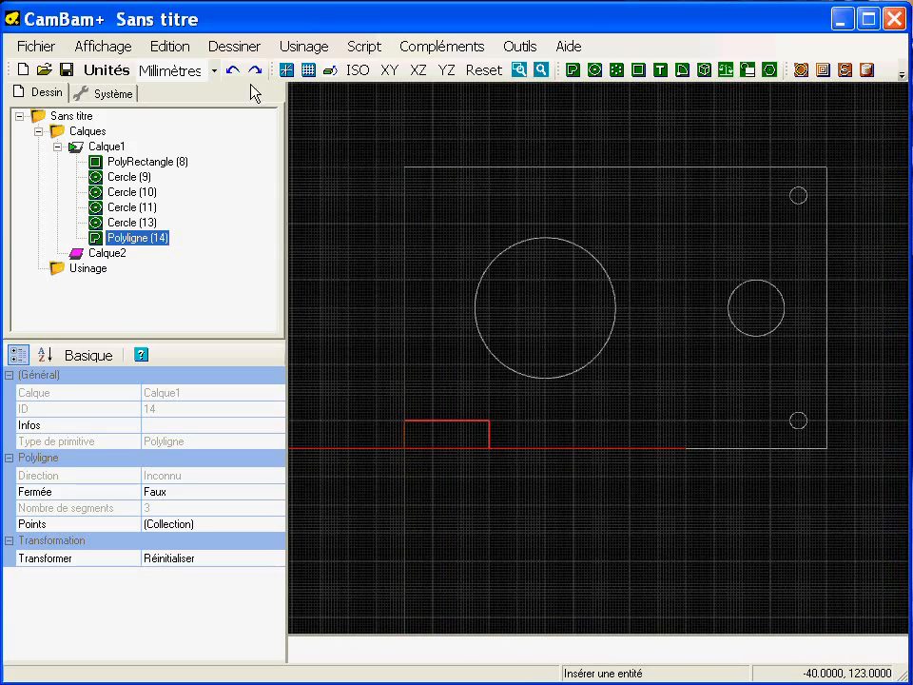
left_click(308, 70)
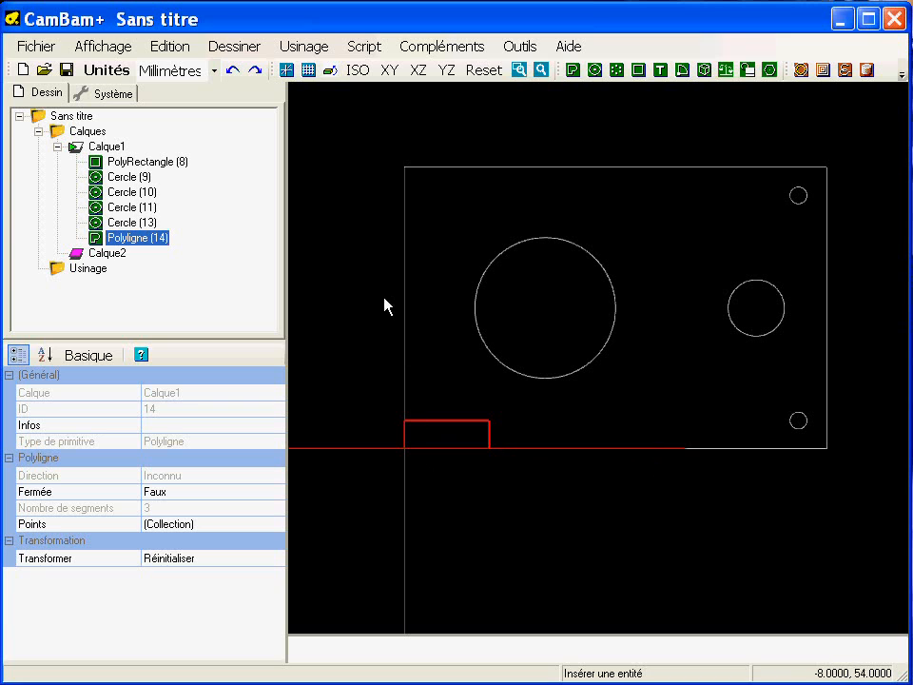
Move the polyline 80 mm in X using numeric movements.
key("ctrl+shift+m")
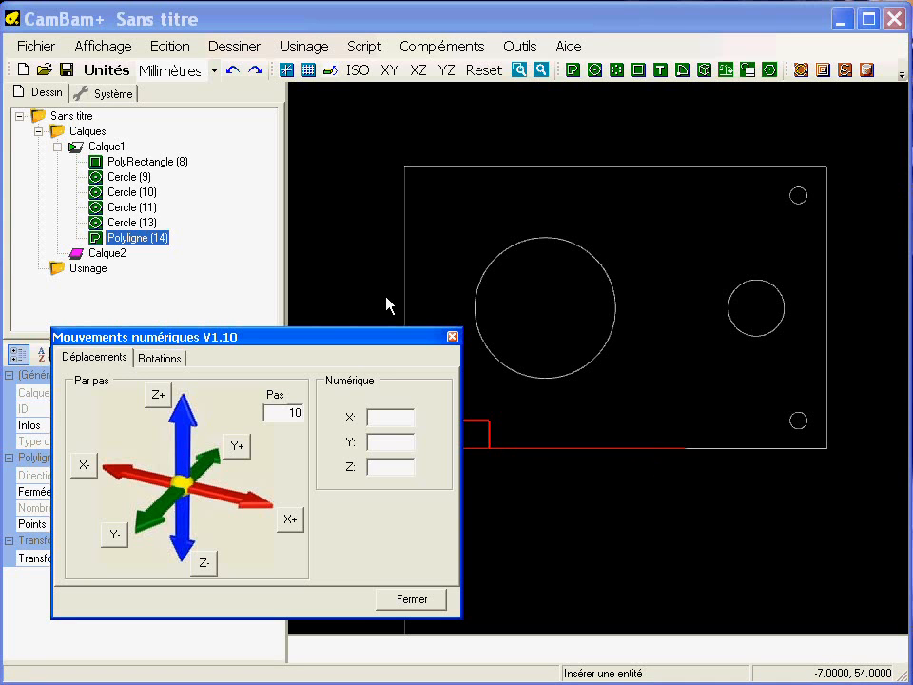
left_click_drag(229, 343, 181, 100)
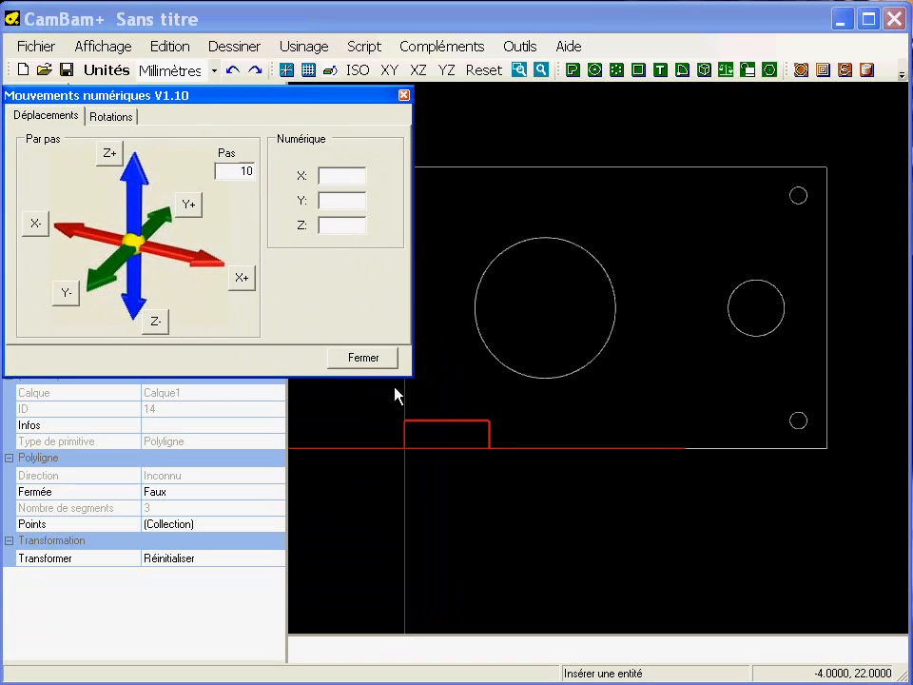
left_click(361, 175)
type("80")
key("Return")
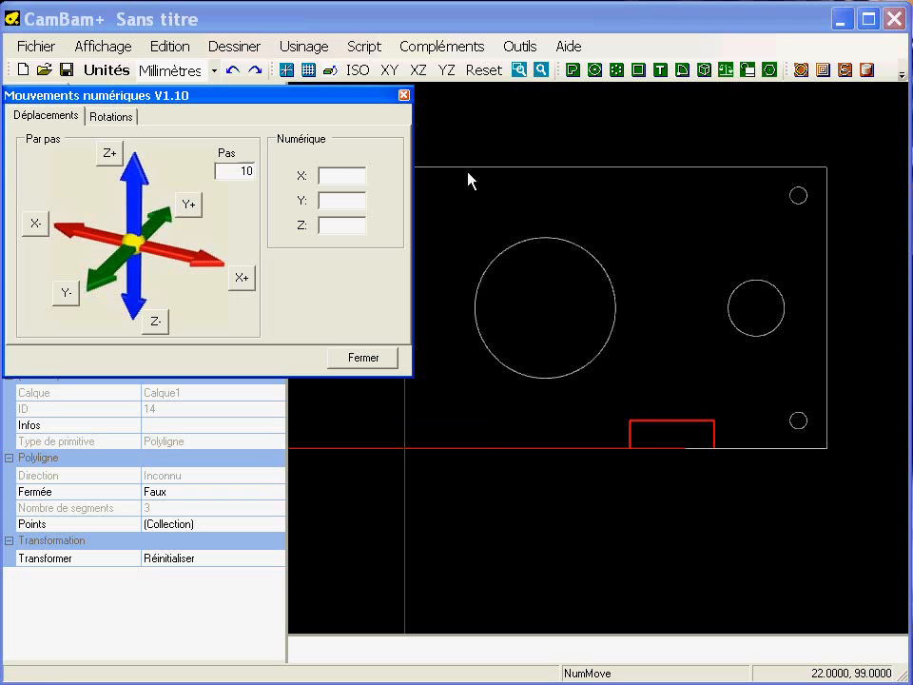
left_click(386, 363)
Round the corners of the polyline with a corner radius (Rayon d'angle) of 5 mm.
middle_click_drag(674, 455, 548, 473)
scroll(548, 469, "up", 8)
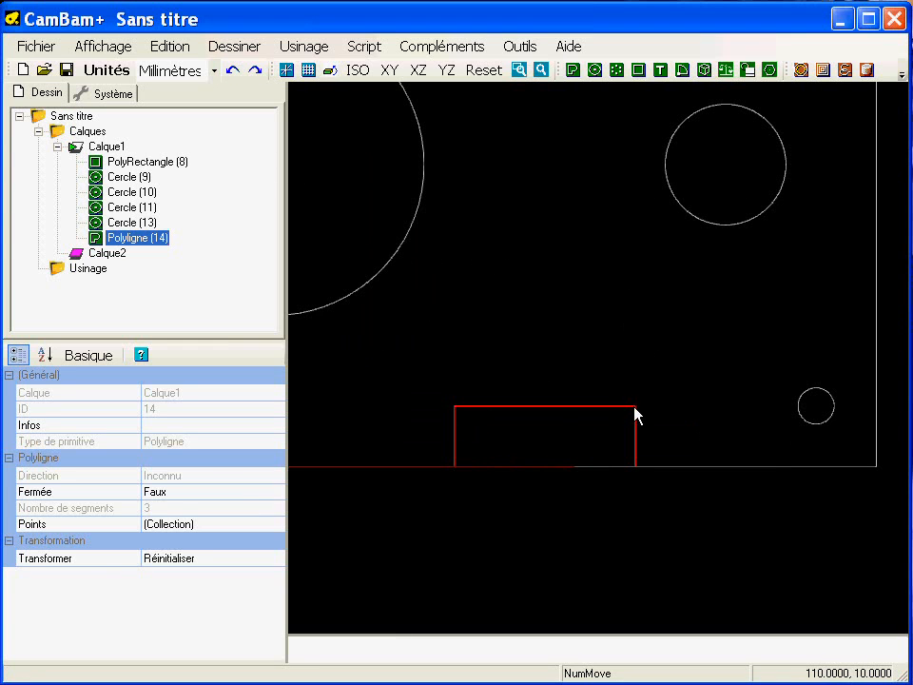
middle_click_drag(635, 409, 555, 390)
scroll(555, 390, "down", 1)
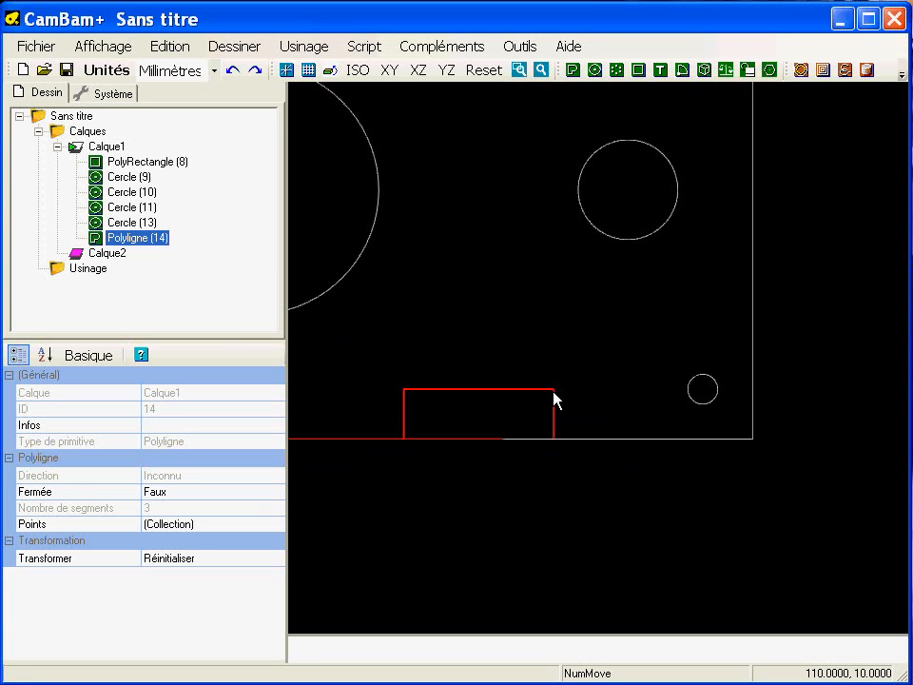
scroll(555, 400, "down", 1)
mouse_move(554, 399)
middle_mouse_down()
mouse_move(493, 400)
mouse_move(465, 357)
mouse_move(472, 345)
middle_mouse_up()
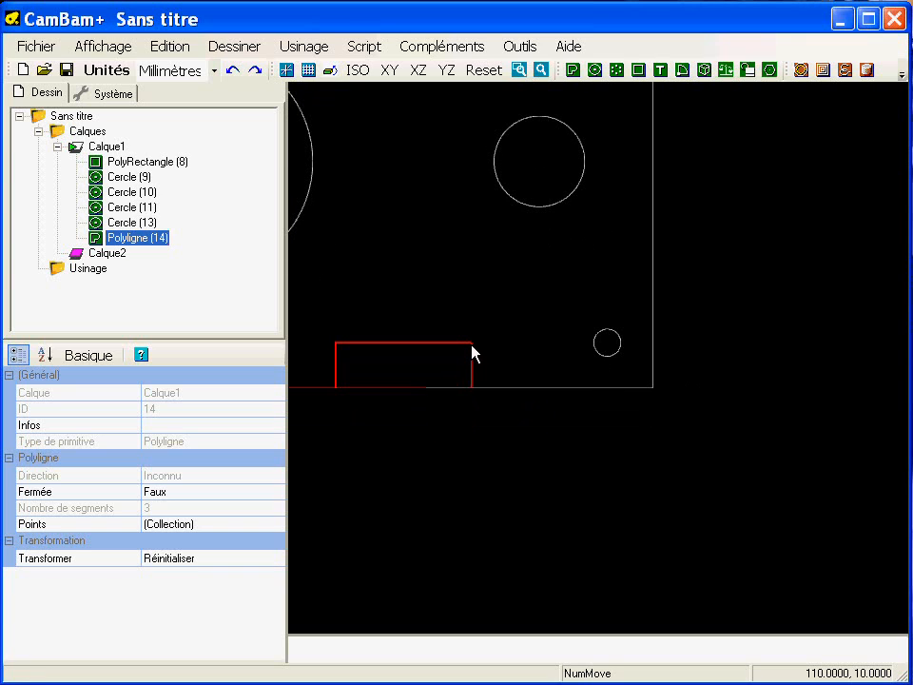
right_click(329, 130)
mouse_move(342, 162)
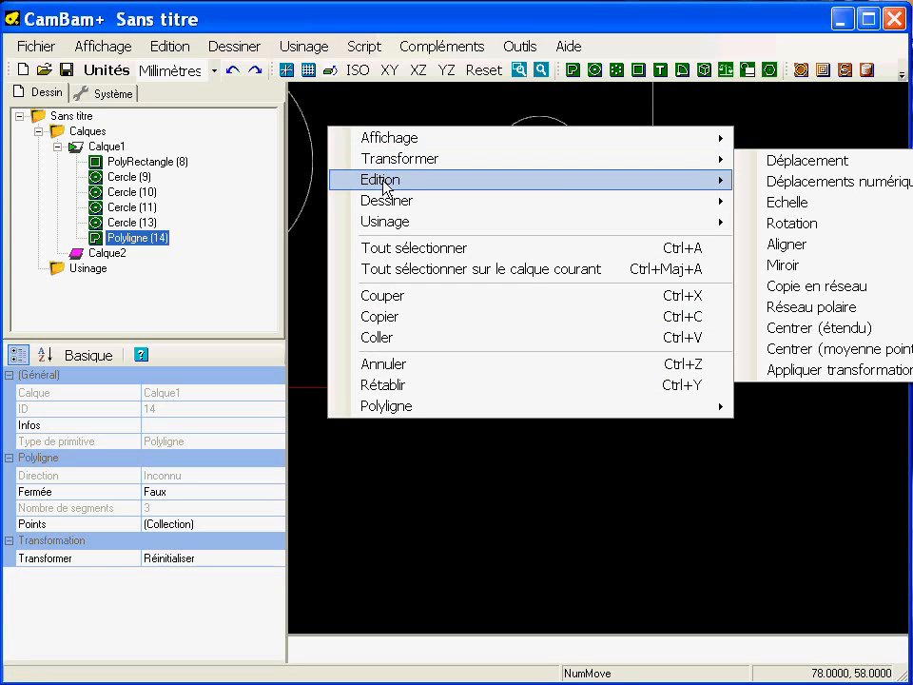
mouse_move(385, 188)
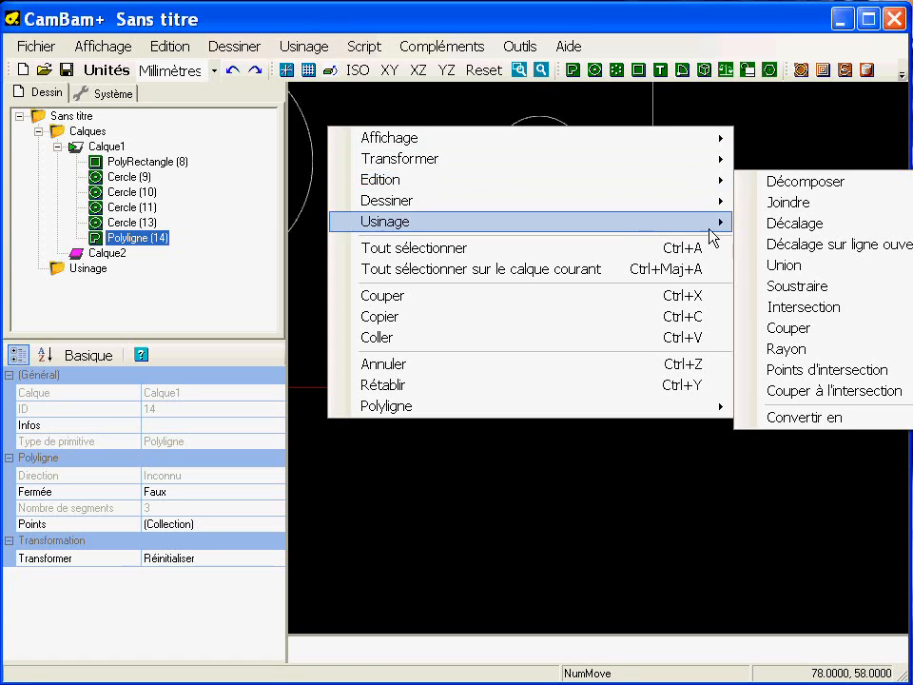
left_click(850, 351)
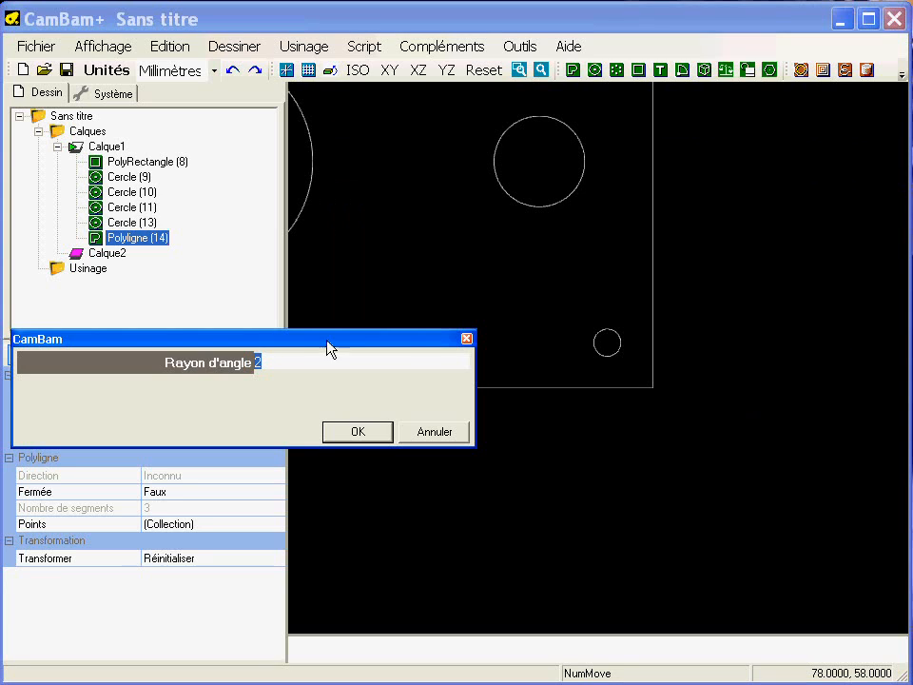
left_click_drag(291, 339, 459, 438)
type("5")
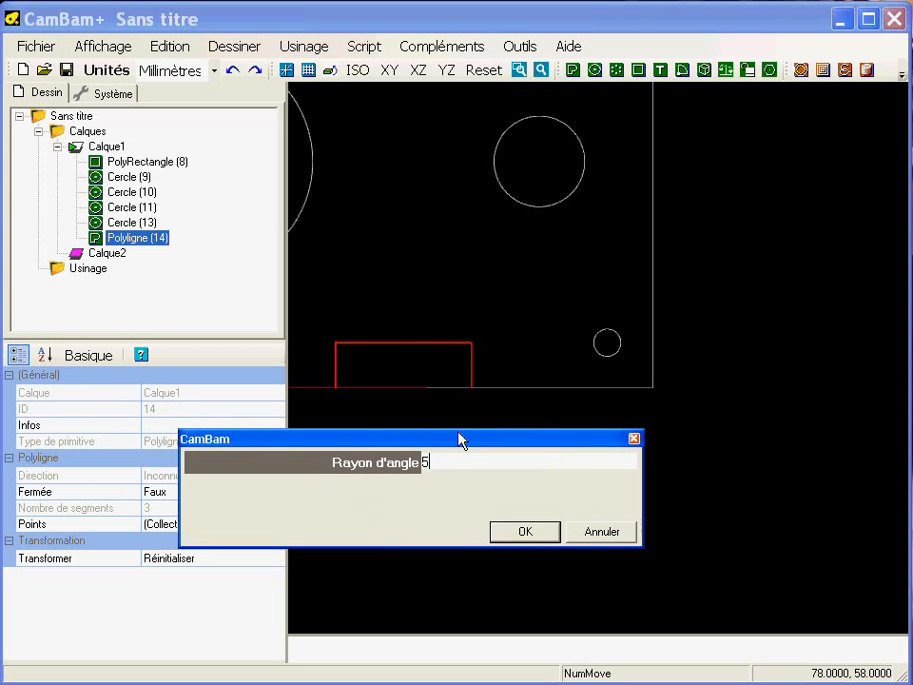
left_click(538, 532)
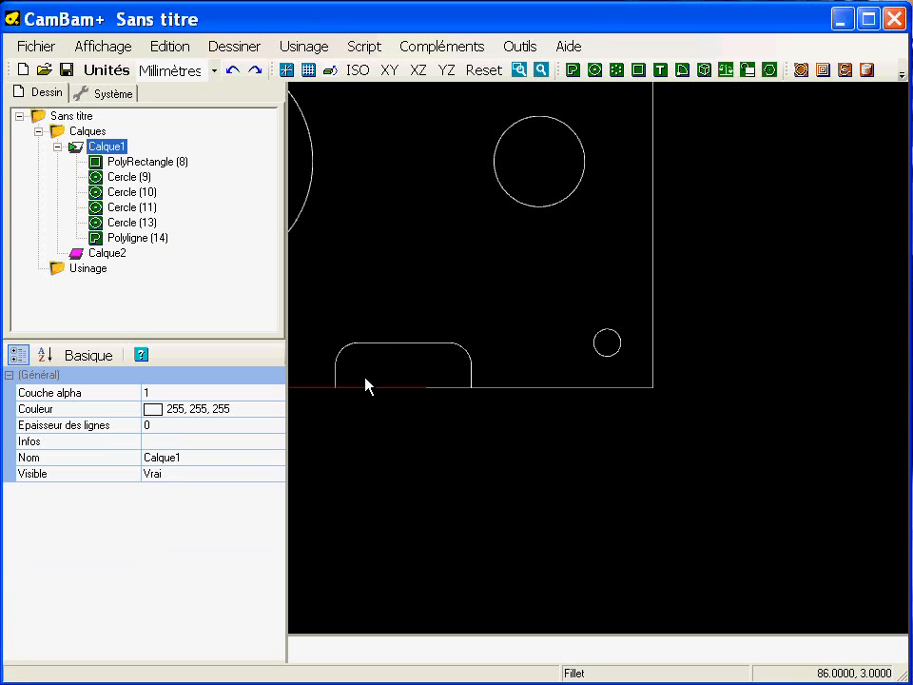
Hide the axes in the drawing view.
middle_click_drag(531, 430, 620, 430)
scroll(613, 428, "up", 2)
scroll(607, 427, "down", 3)
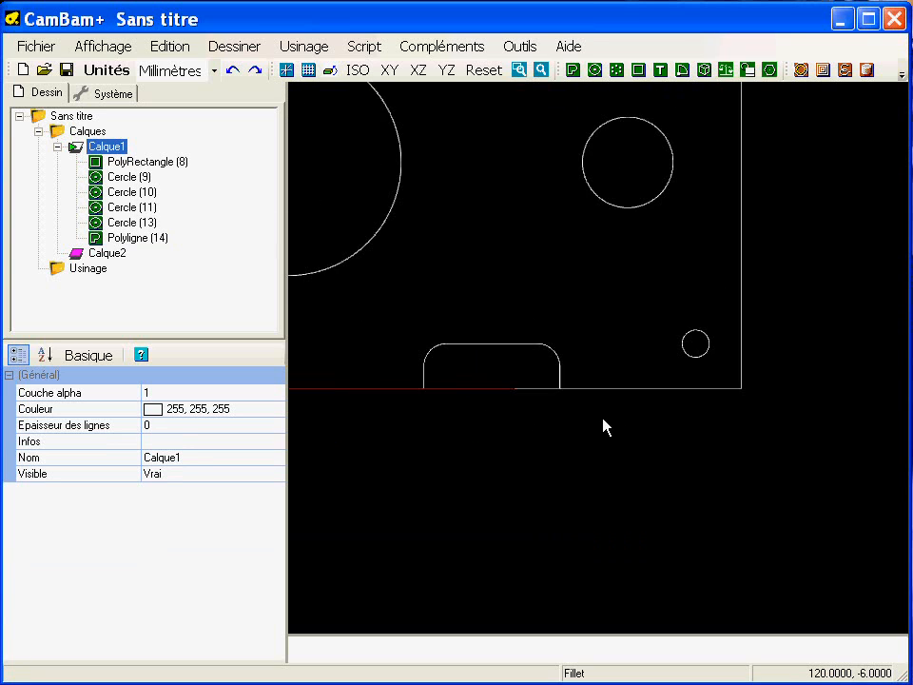
middle_click_drag(562, 443, 652, 444)
scroll(653, 445, "up", 1)
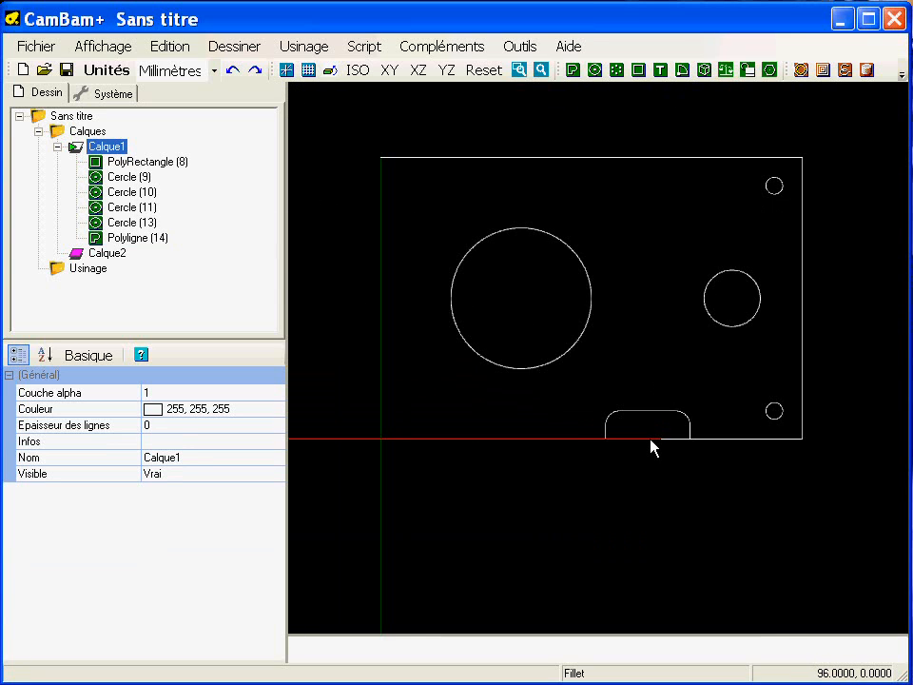
left_click(288, 71)
middle_click_drag(629, 418, 569, 395)
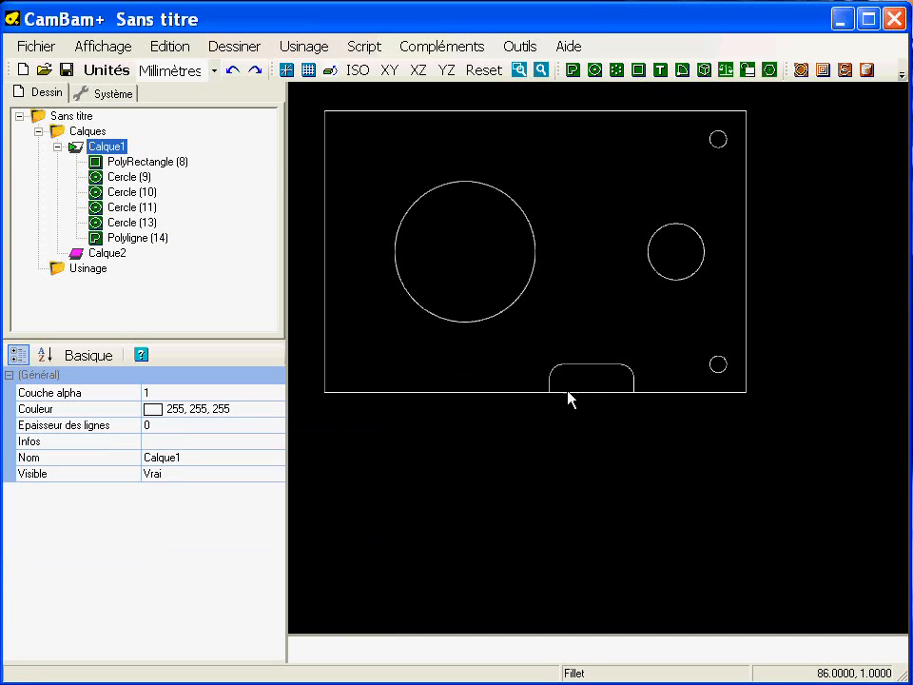
Break the plate rectangle and the rounded notch polyline at their intersections (Couper à l'intersection), keeping the default tolerance.
left_click(508, 391)
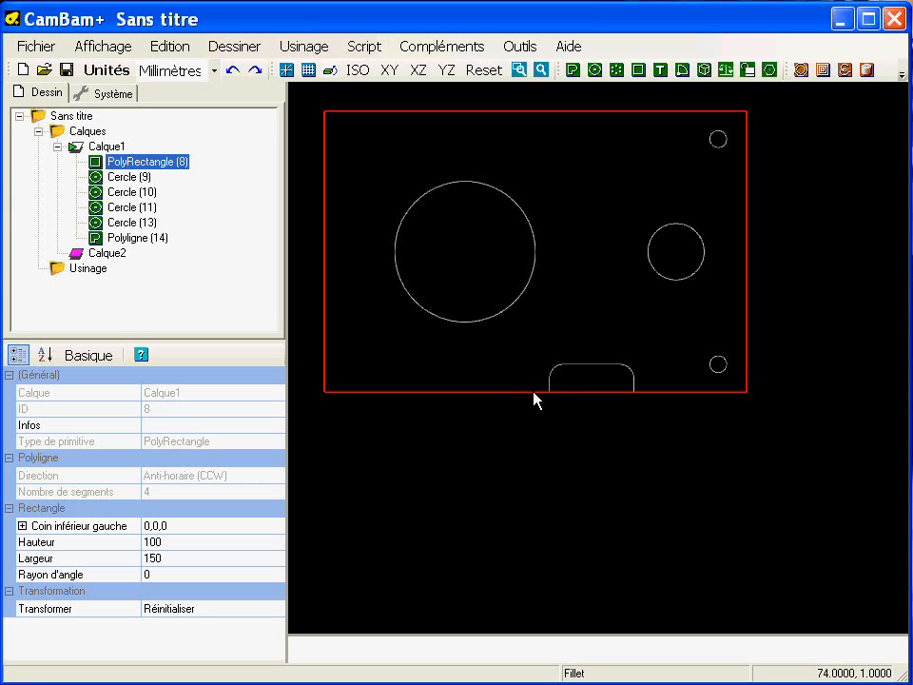
left_click(638, 444)
scroll(582, 443, "up", 4)
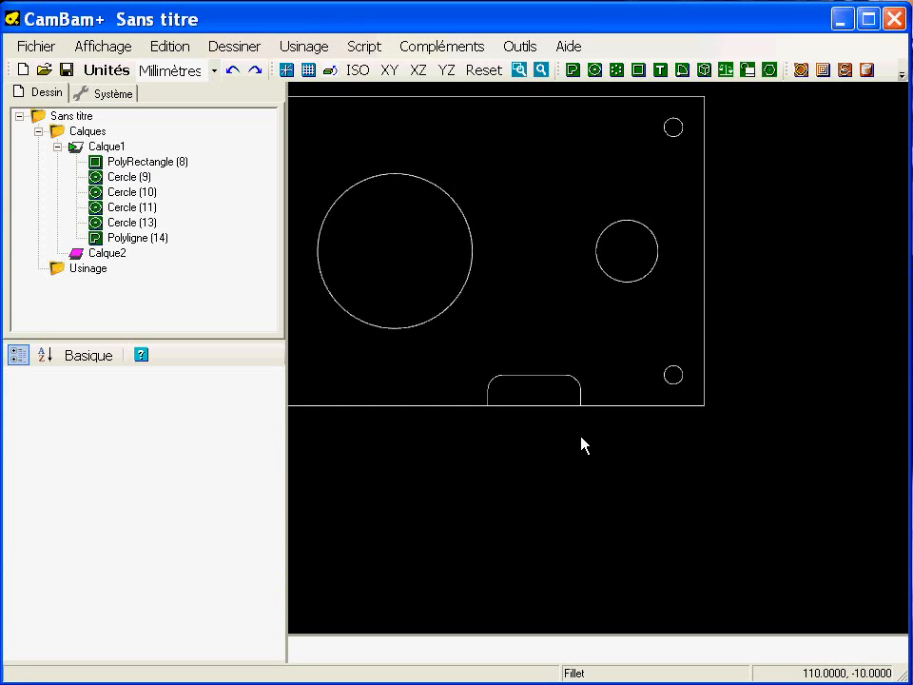
left_click(430, 394)
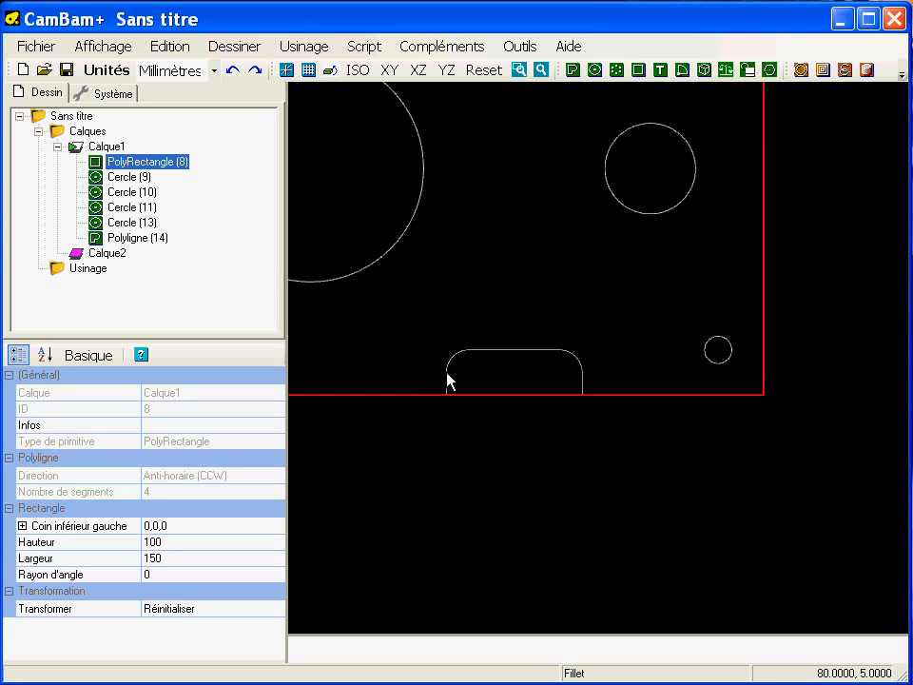
left_click(447, 379, "ctrl")
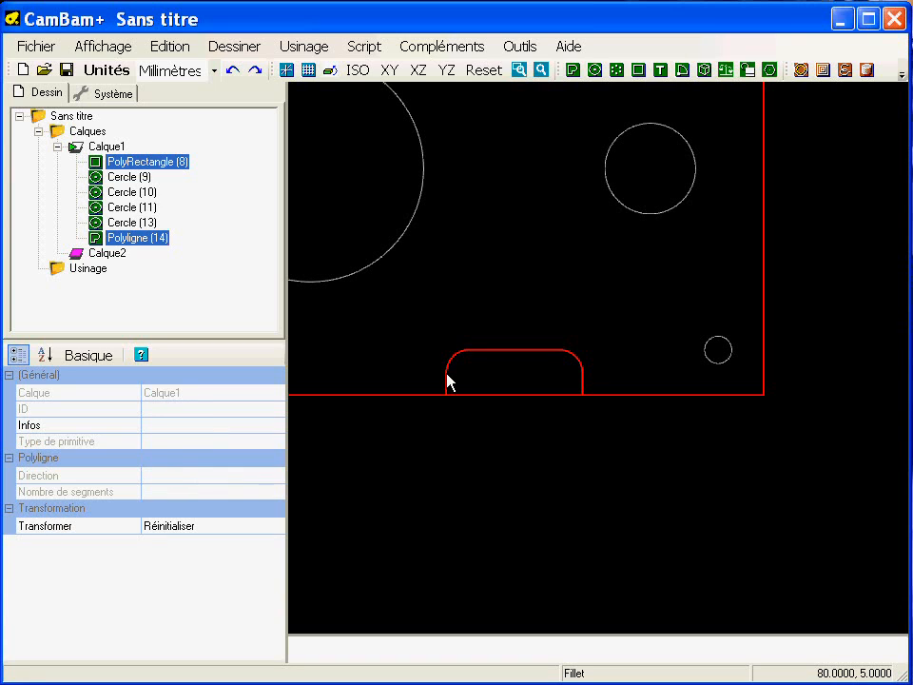
right_click(301, 117)
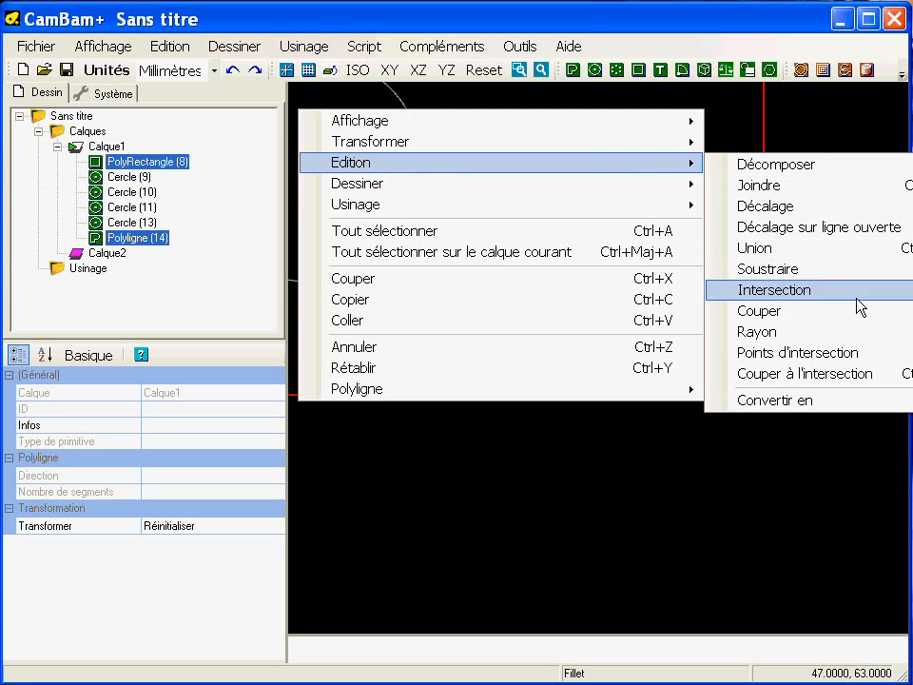
left_click(880, 381)
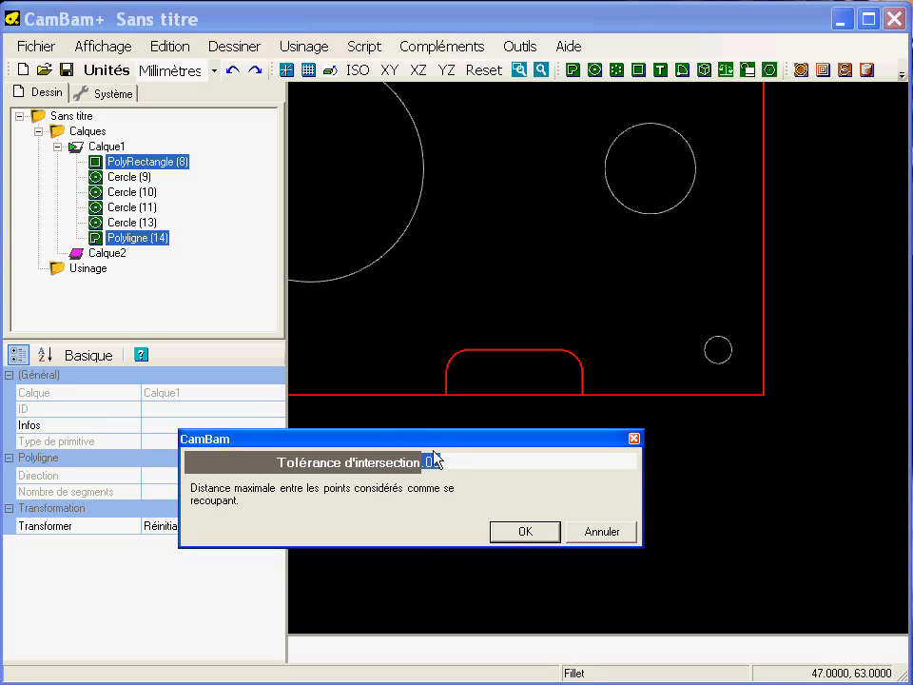
left_click(524, 533)
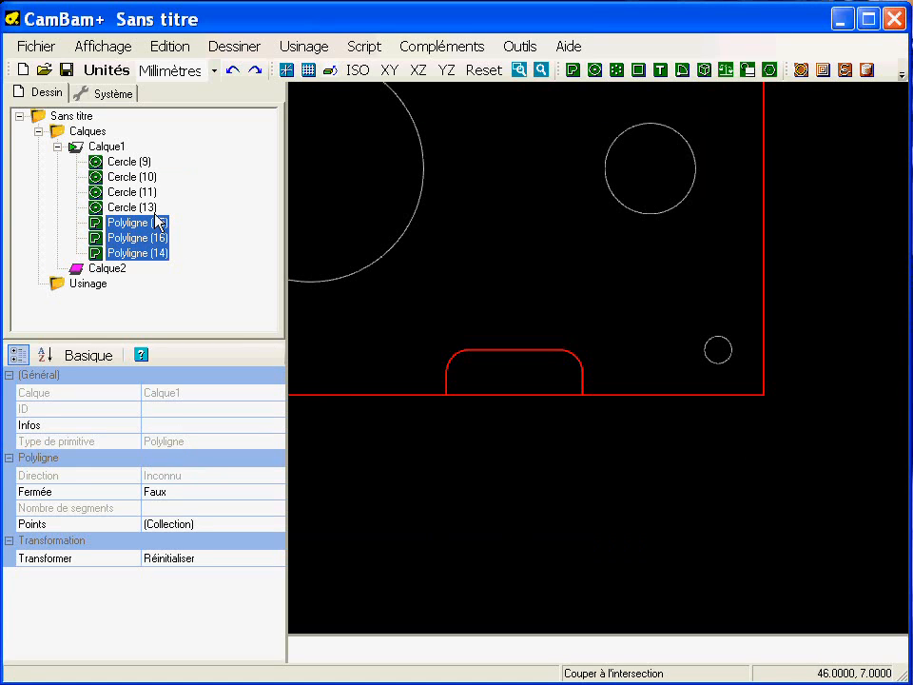
left_click(528, 443)
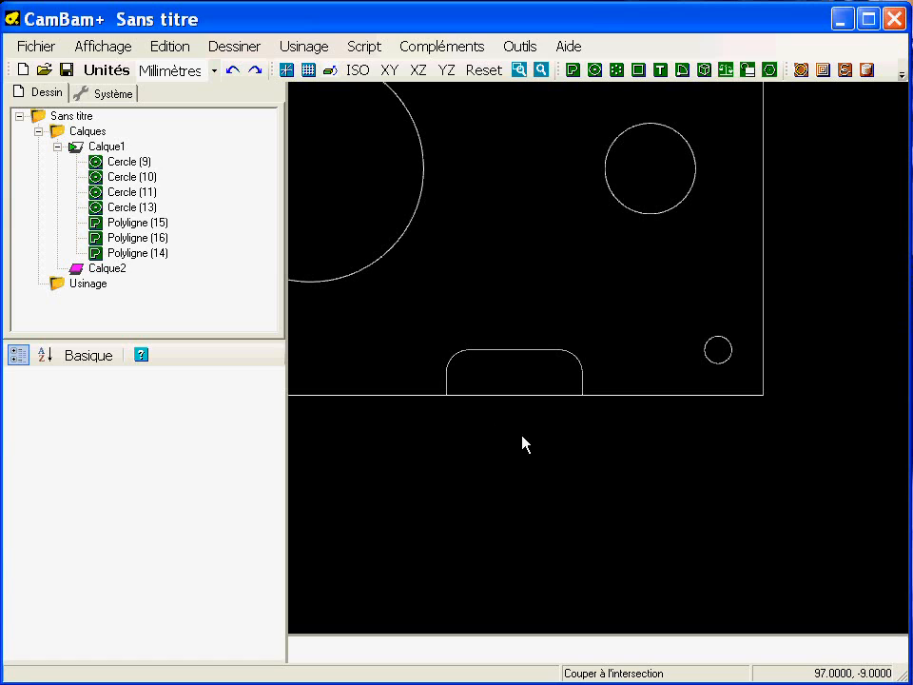
Delete the short segment of the plate's lower edge that closes the notch opening.
left_click(425, 403)
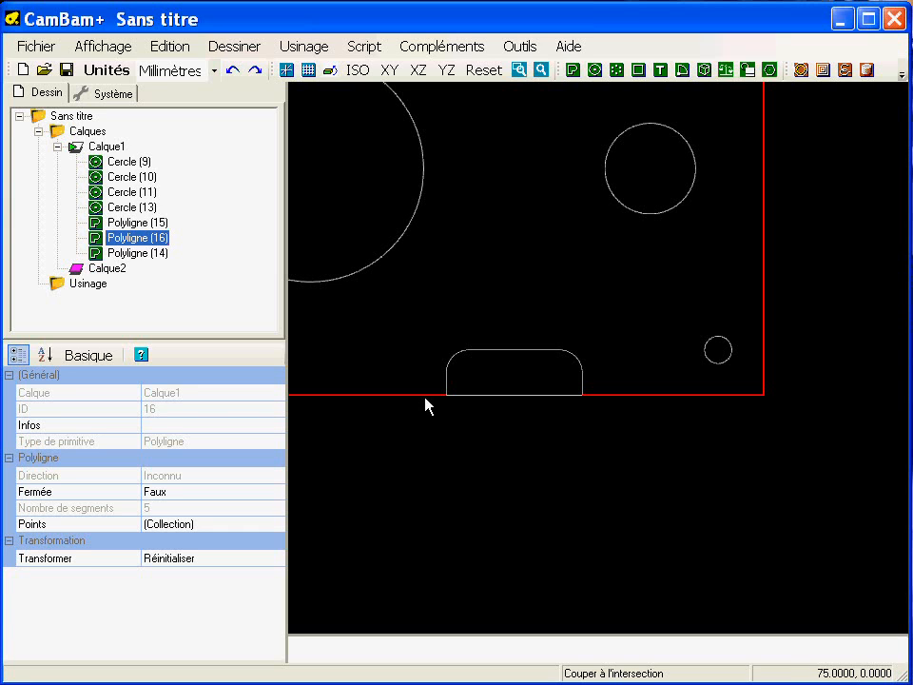
left_click(492, 356)
left_click(516, 396)
left_click(746, 473)
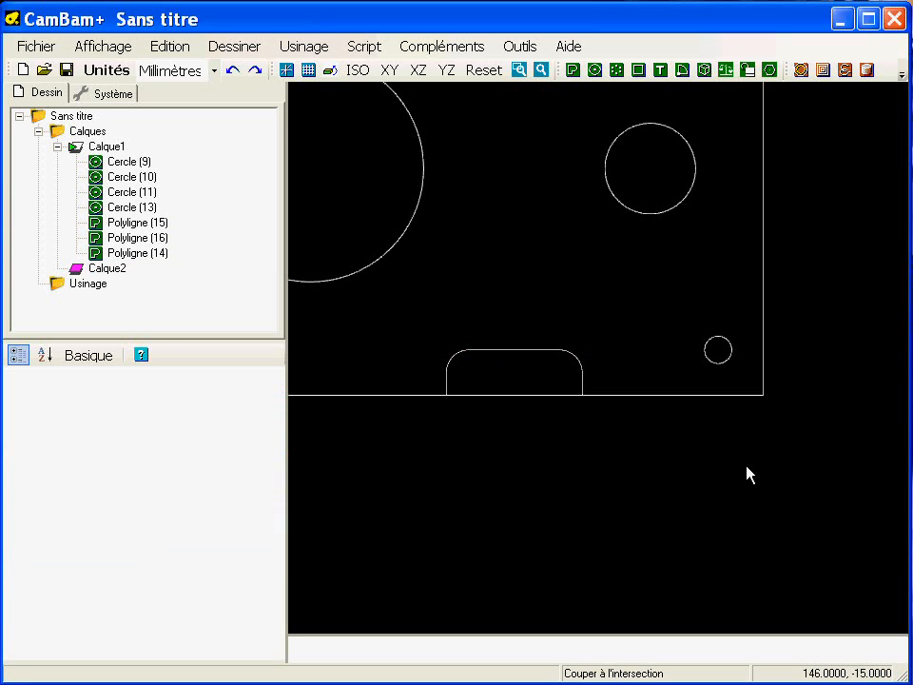
left_click(510, 396)
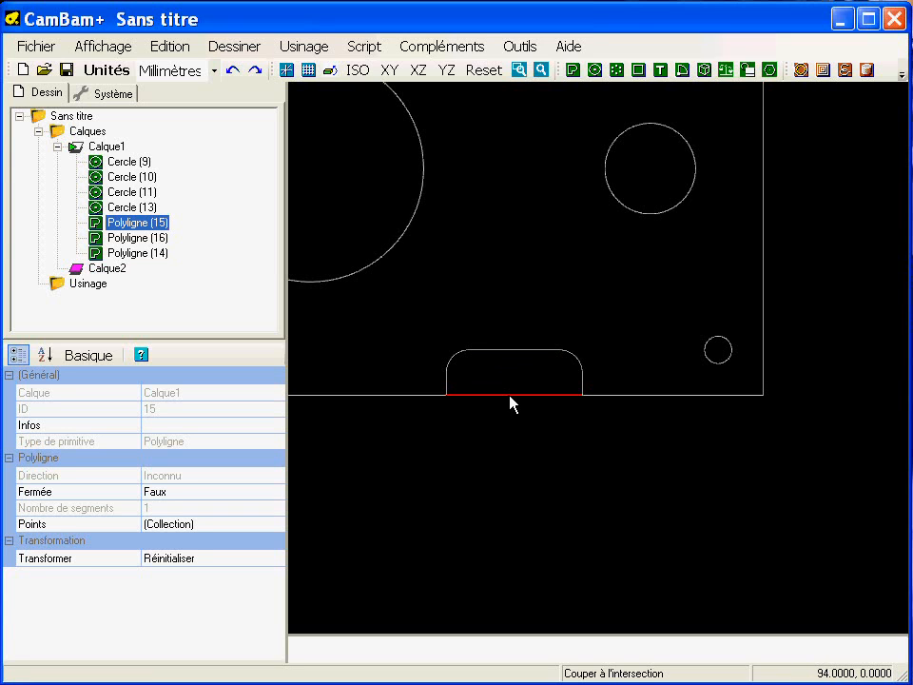
key("Delete")
left_click(512, 401)
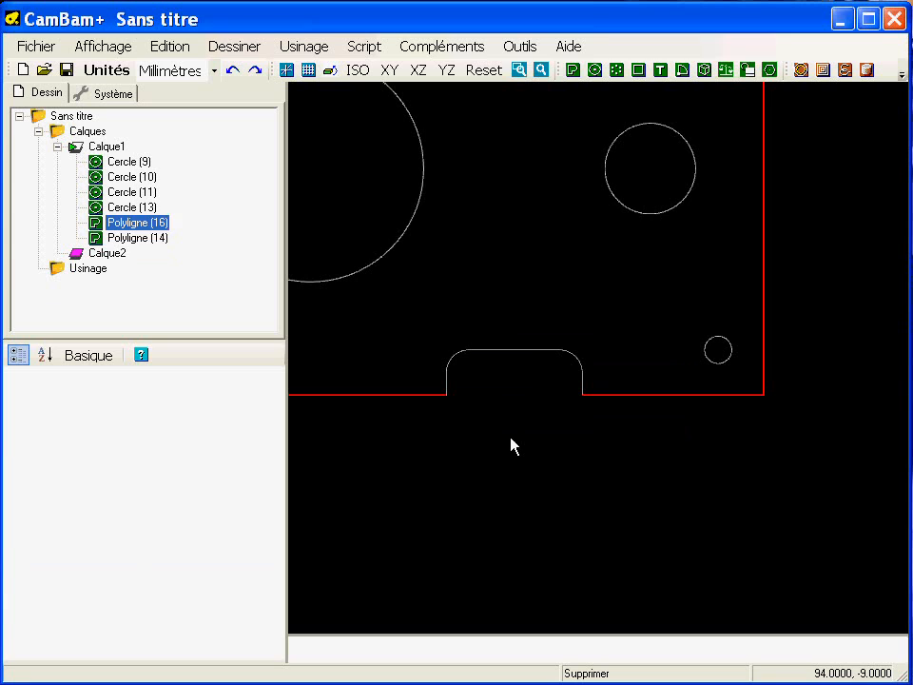
Join the open plate outline and the notch polyline into one polyline (Joindre), keeping the default joining tolerance.
scroll(510, 445, "down", 3)
middle_click_drag(544, 401, 635, 365)
scroll(635, 366, "up", 6)
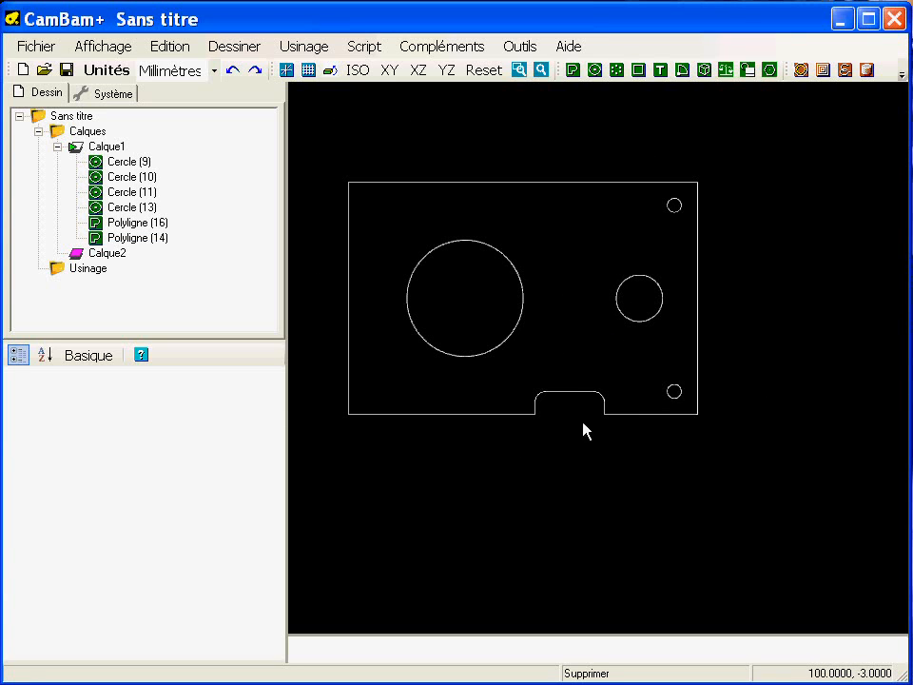
left_click(531, 415)
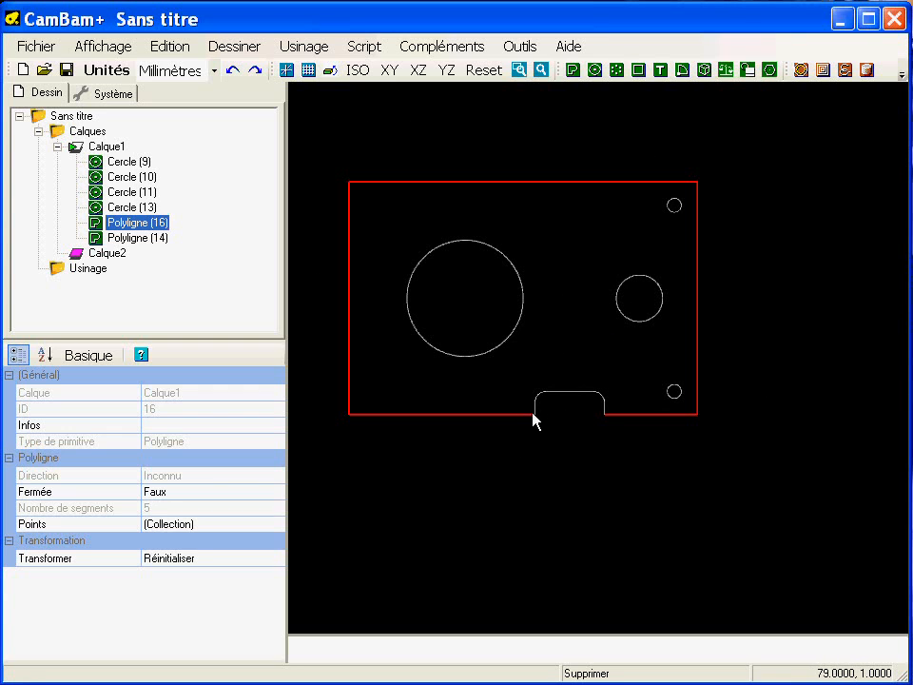
left_click(600, 395)
left_click(519, 412)
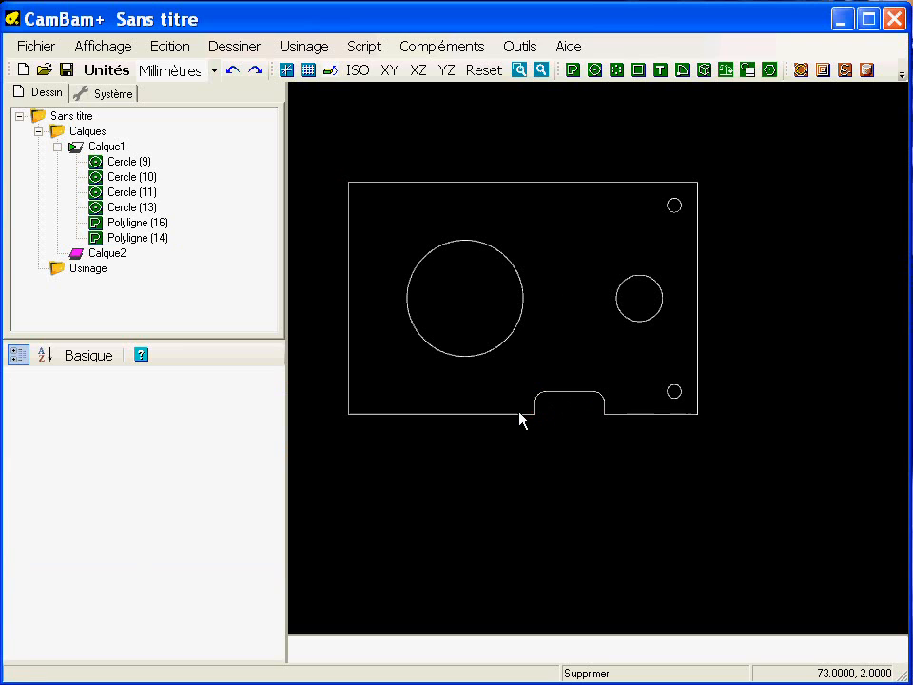
left_click(523, 415)
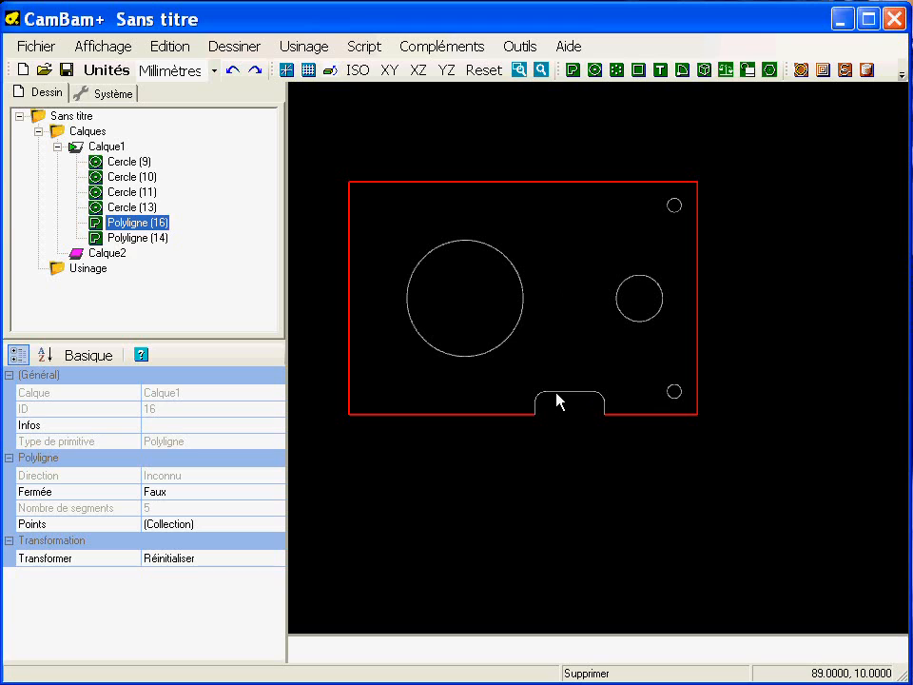
left_click(557, 396, "ctrl")
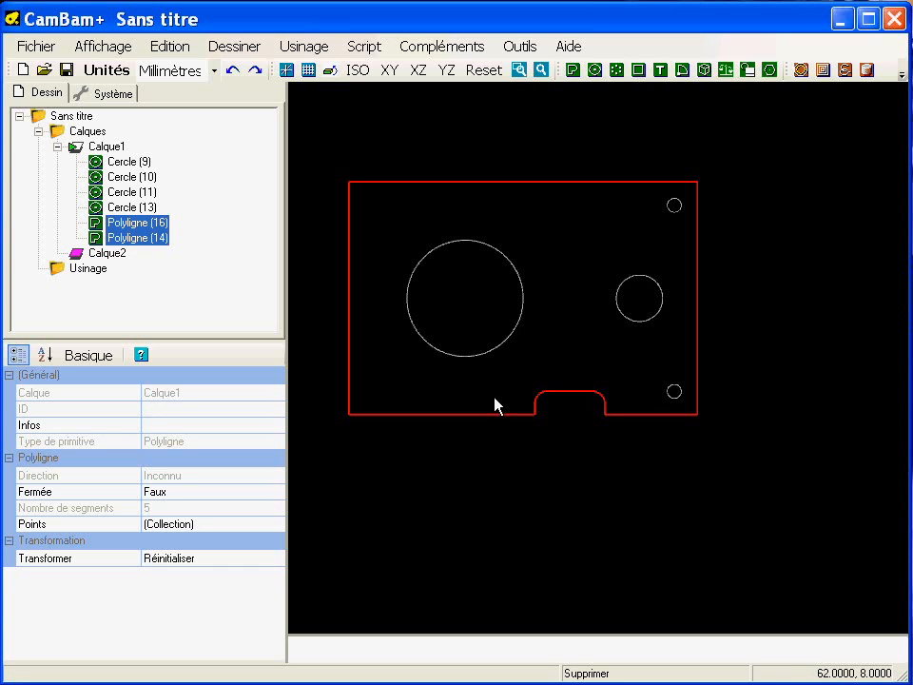
right_click(301, 105)
mouse_move(303, 138)
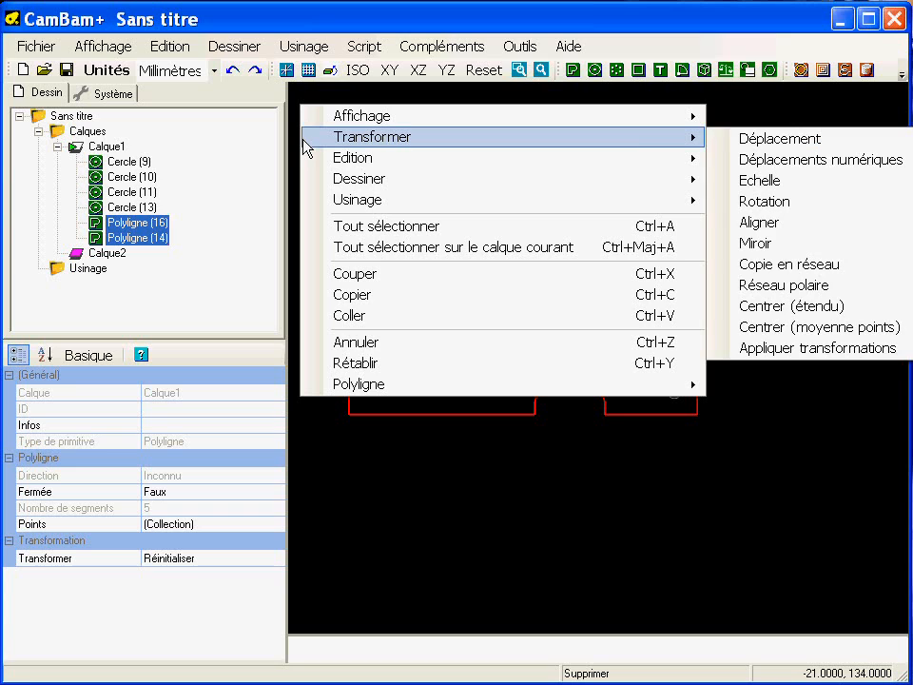
mouse_move(439, 160)
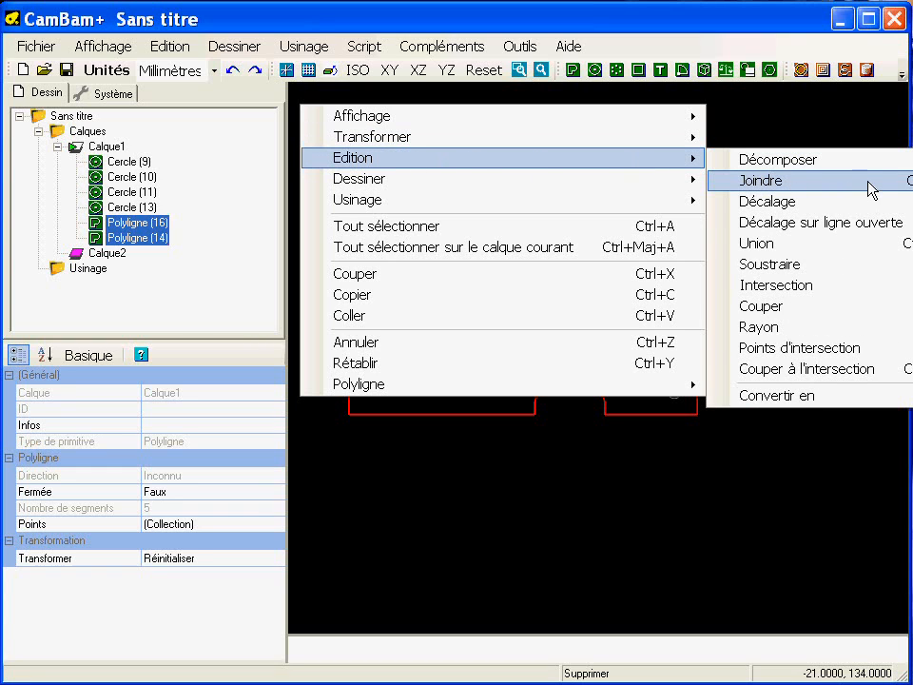
left_click(819, 181)
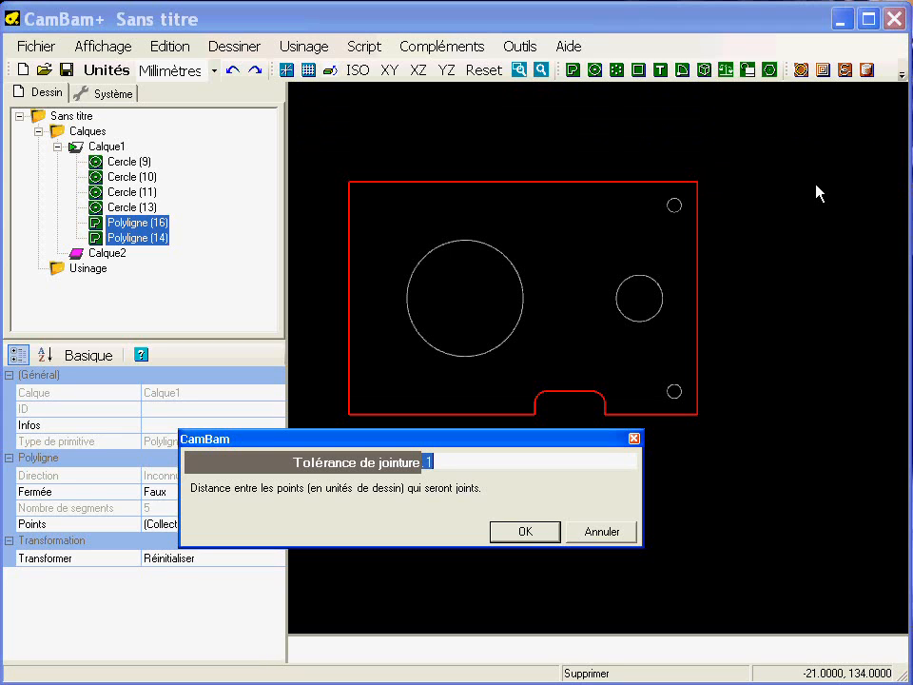
left_click(527, 533)
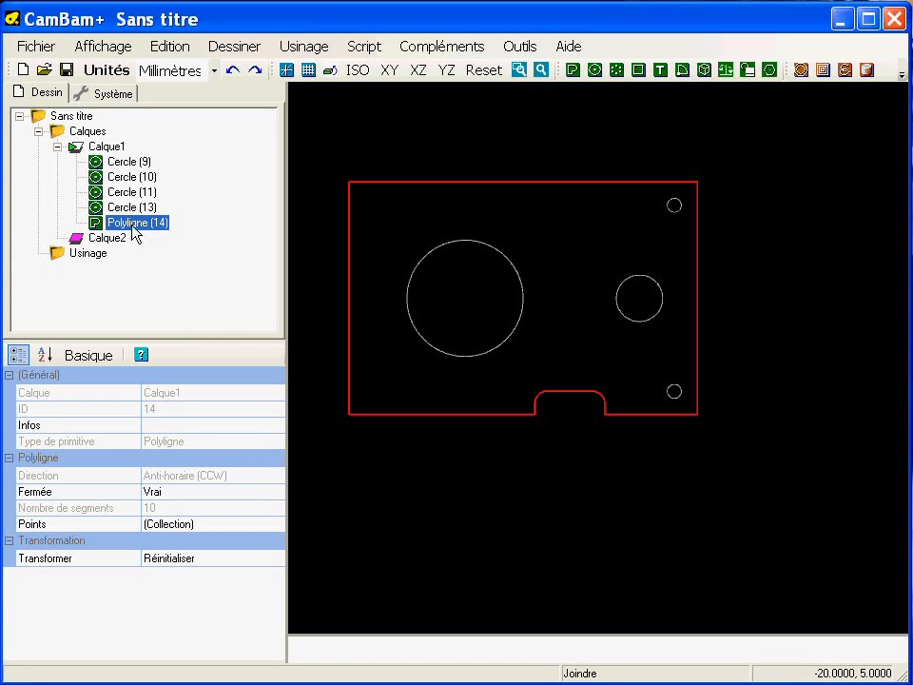
Inspect the edit points of the joined plate outline, leaving point editing without moving any.
left_click(460, 519)
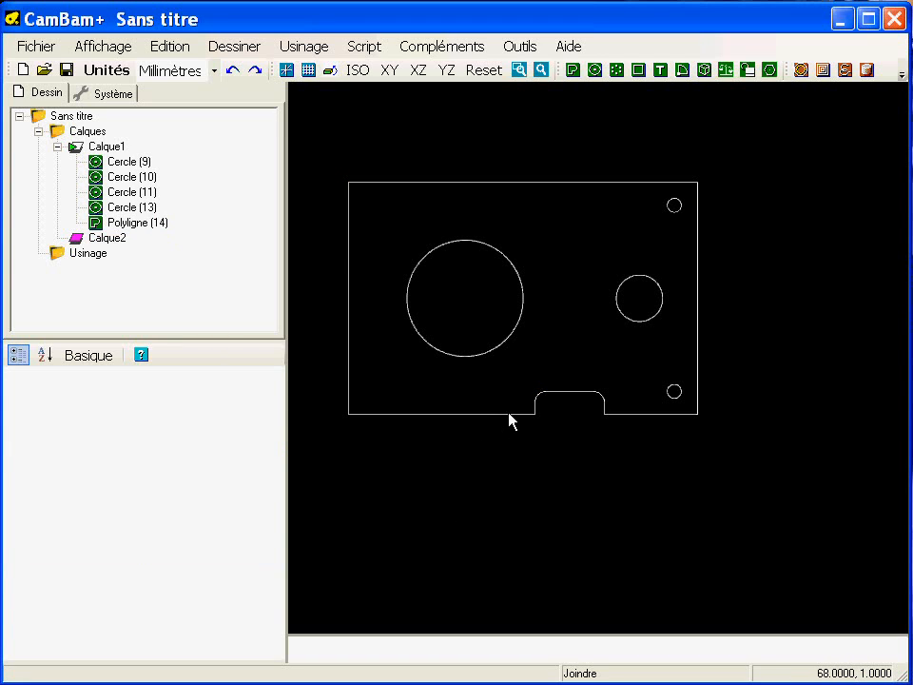
double_click(508, 415)
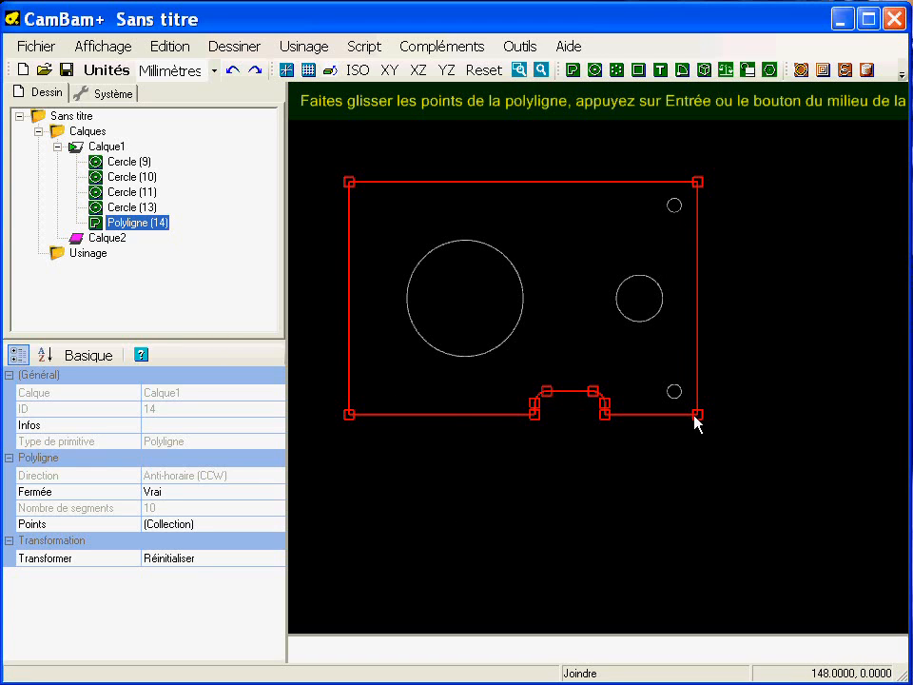
key("Return")
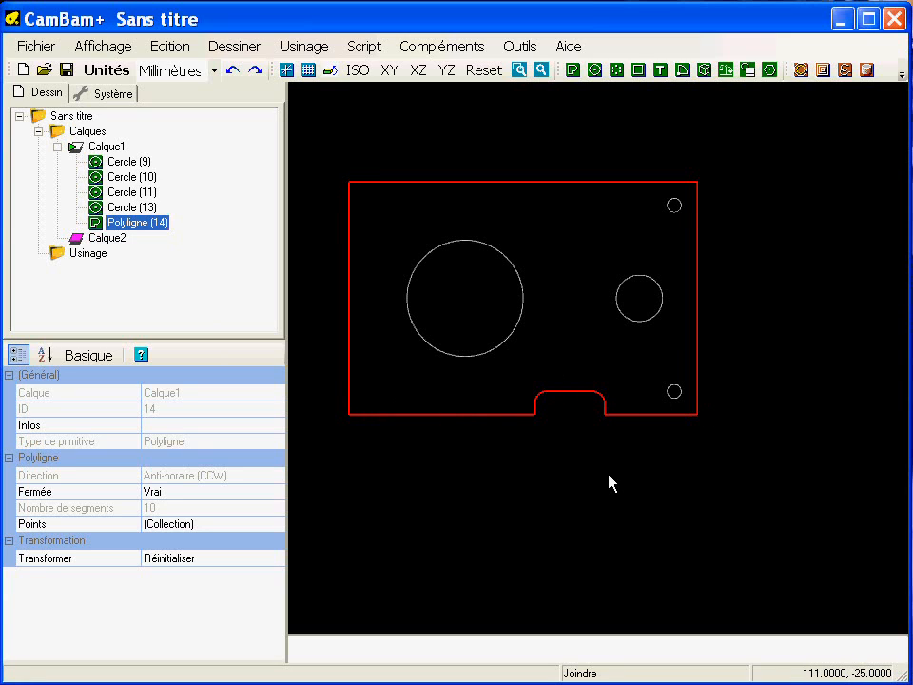
Show the axes in the drawing view again.
left_click(286, 71)
left_click(657, 467)
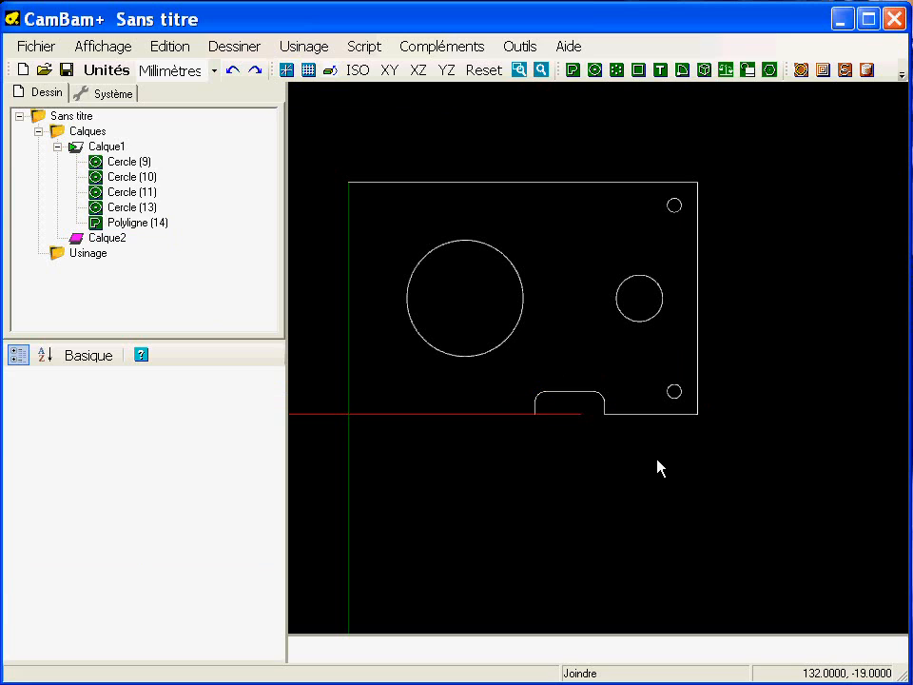
middle_click_drag(579, 387, 618, 440)
scroll(618, 441, "up", 1)
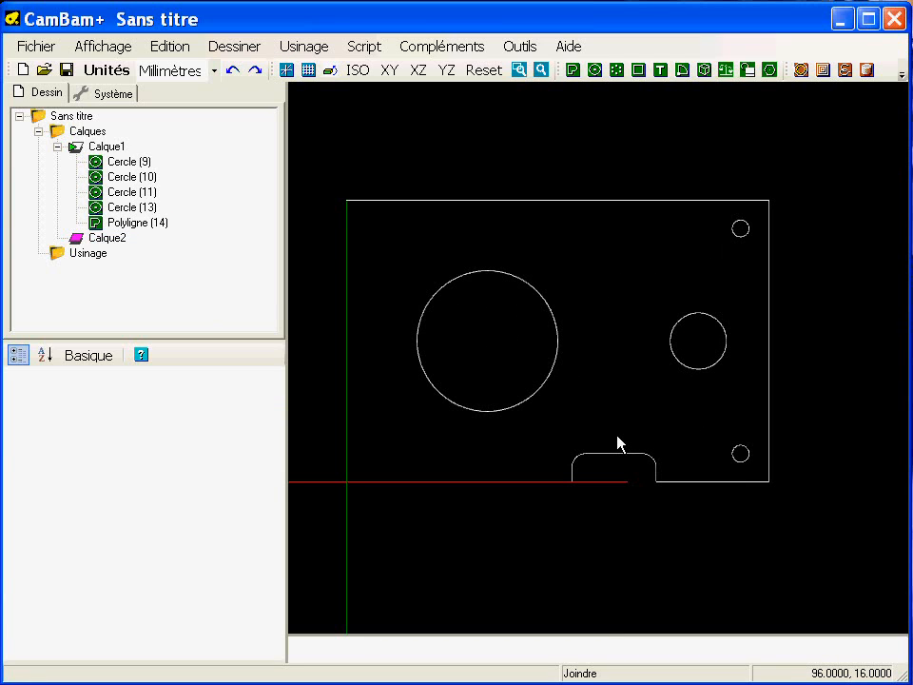